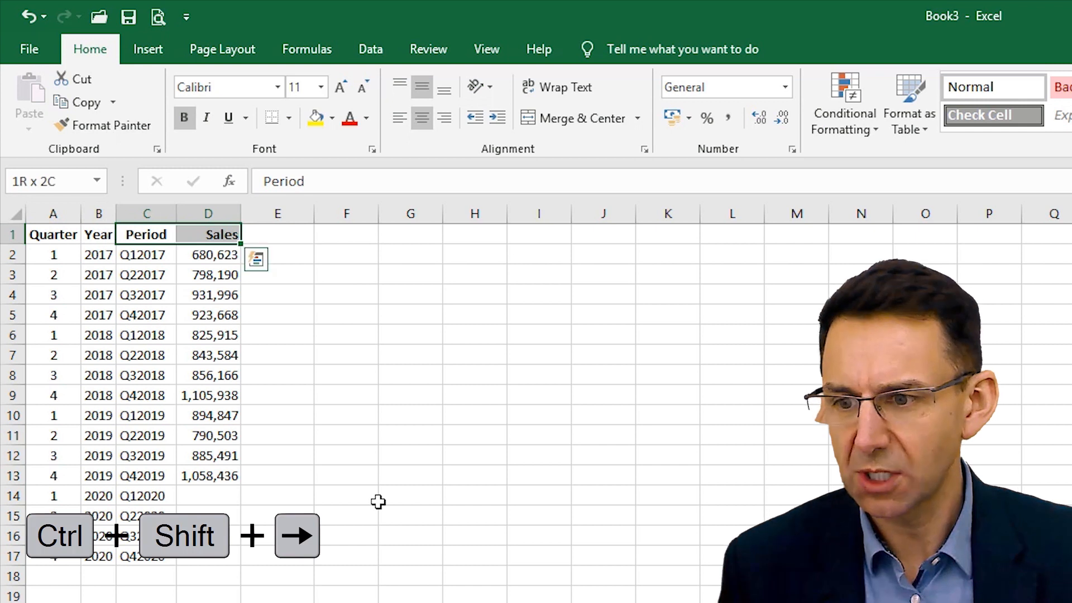
- Insert a default column chart from the Period and Sales data in C1:D13, and place it enlarged beside the table
key(ctrl+shift+Down)
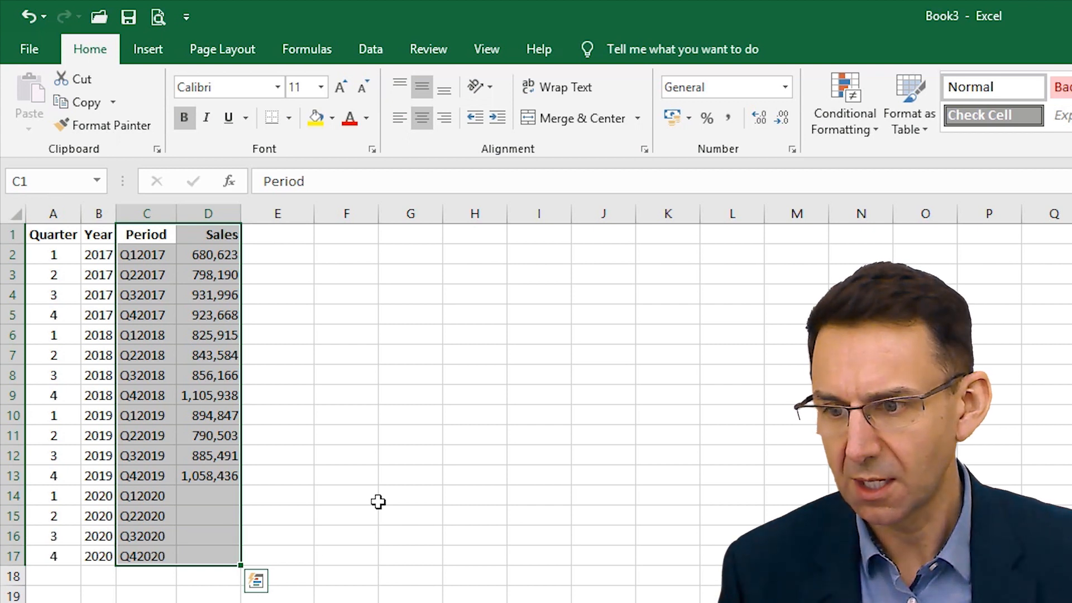
key(shift+Up)
key(shift+Up)
key(shift+Up)
key(shift+Up)
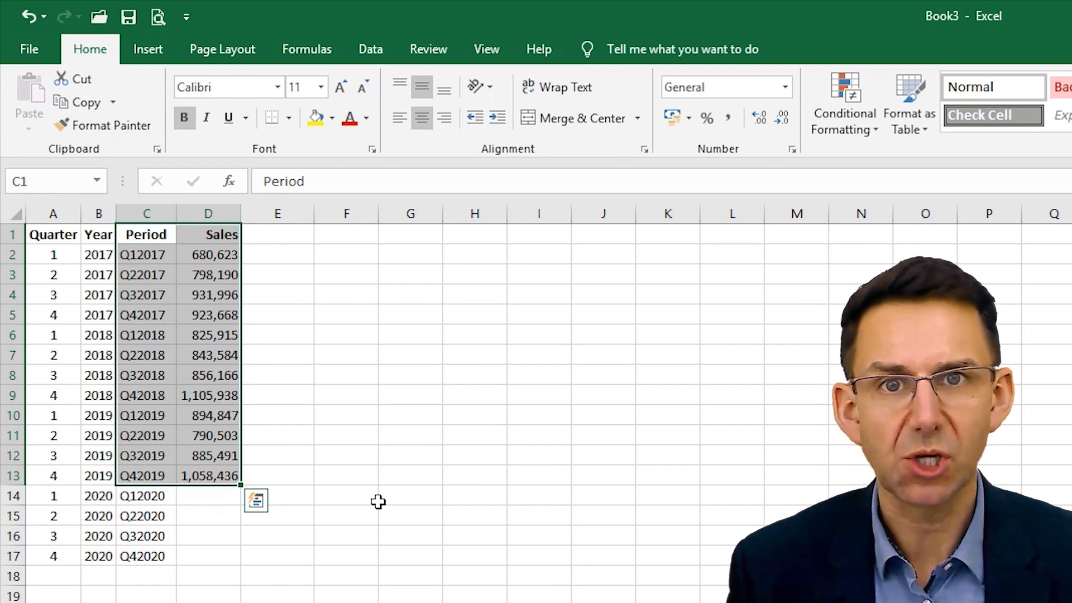
key(alt+F1)
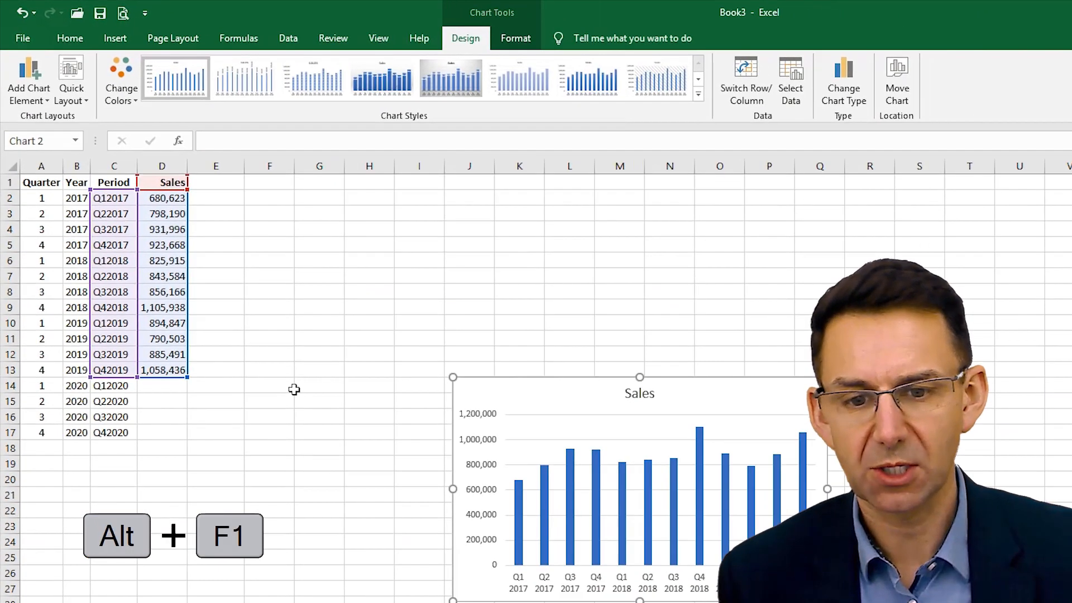
drag(548, 390, 301, 196)
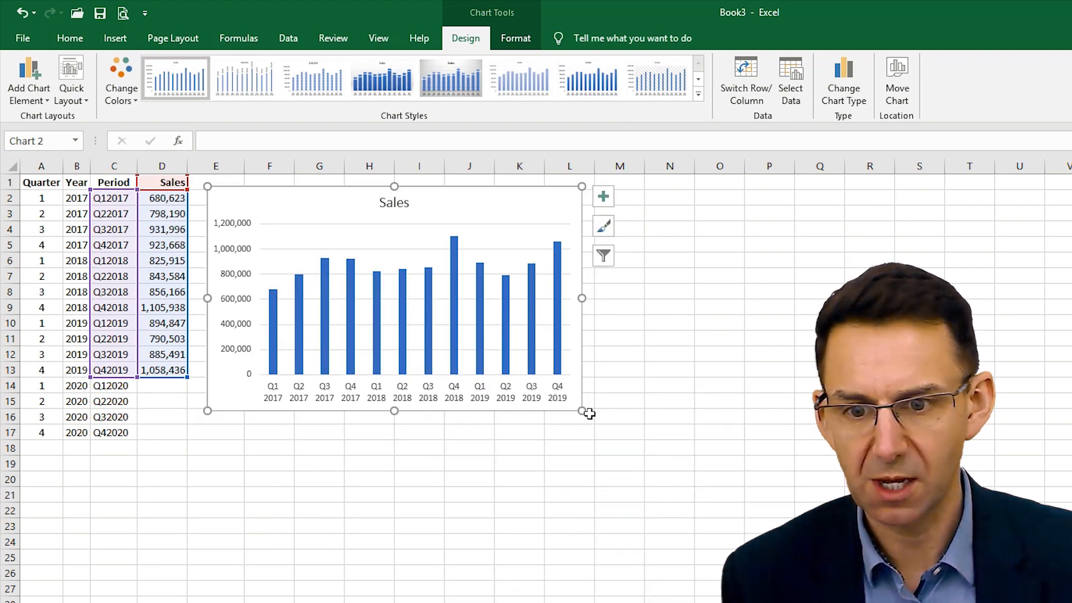
drag(583, 410, 697, 540)
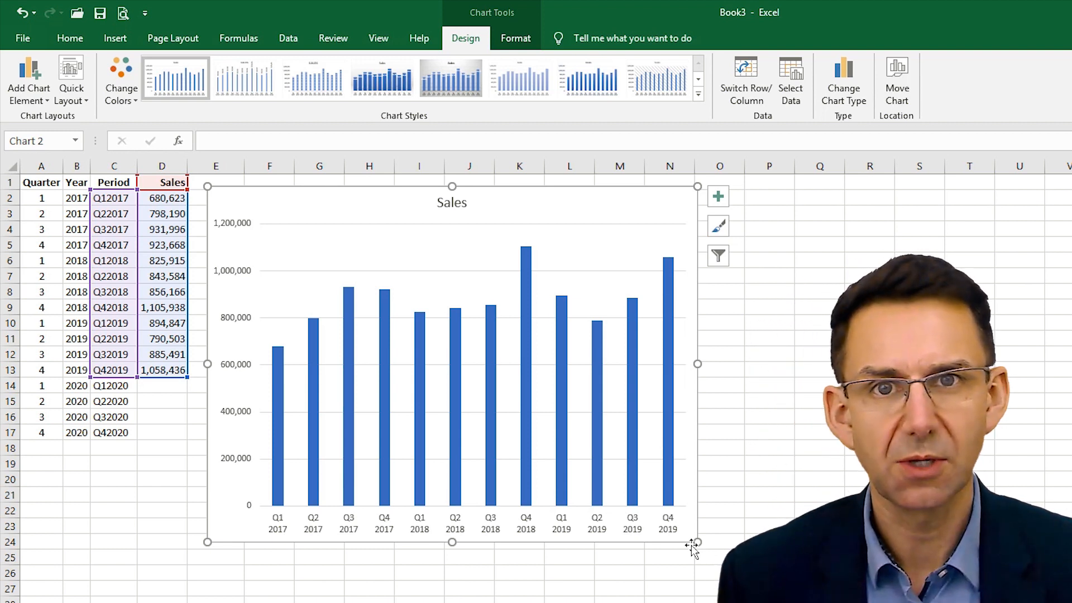
- Add a linear trendline to the Sales series of the chart
right_click(489, 371)
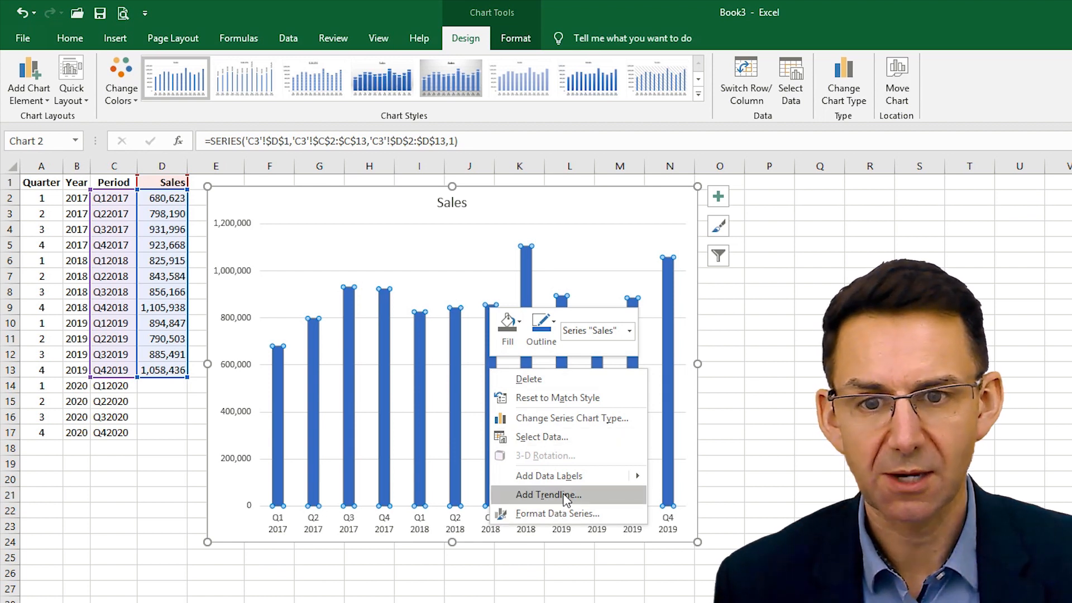
click(718, 199)
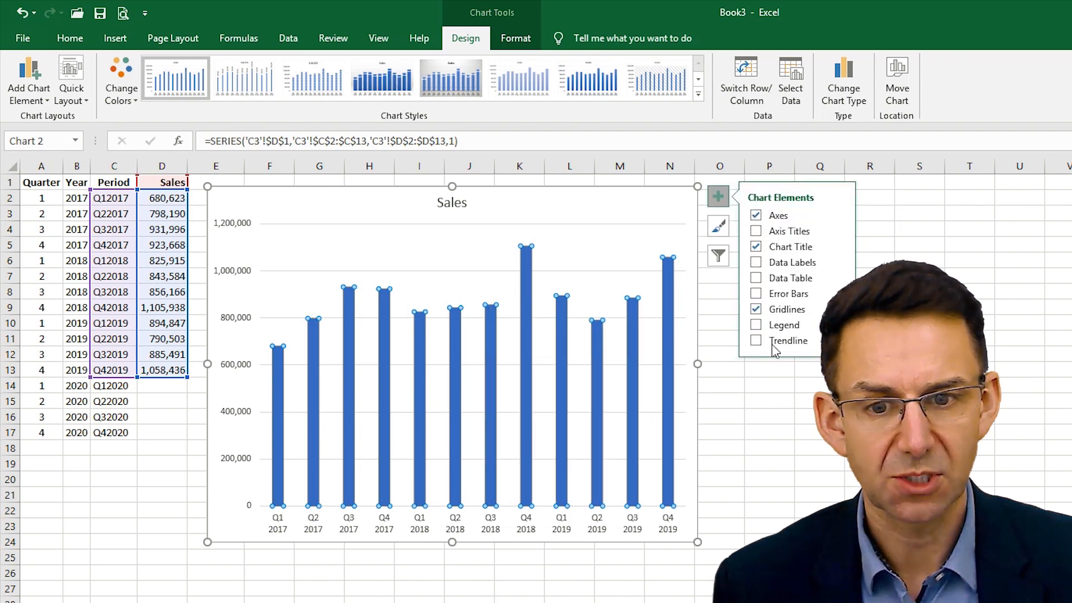
click(25, 102)
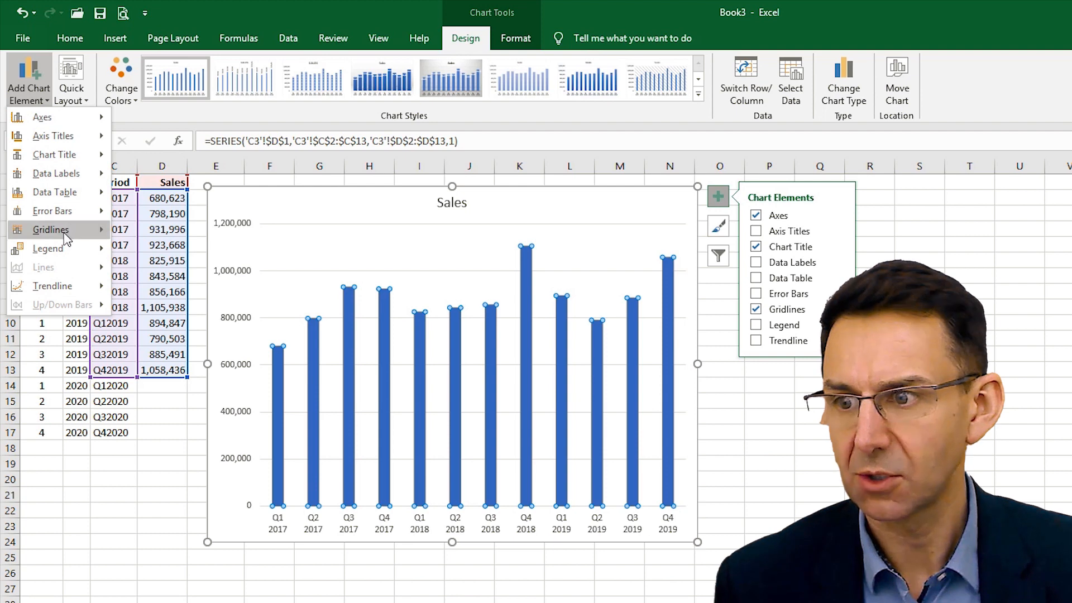
mouse_move(66, 282)
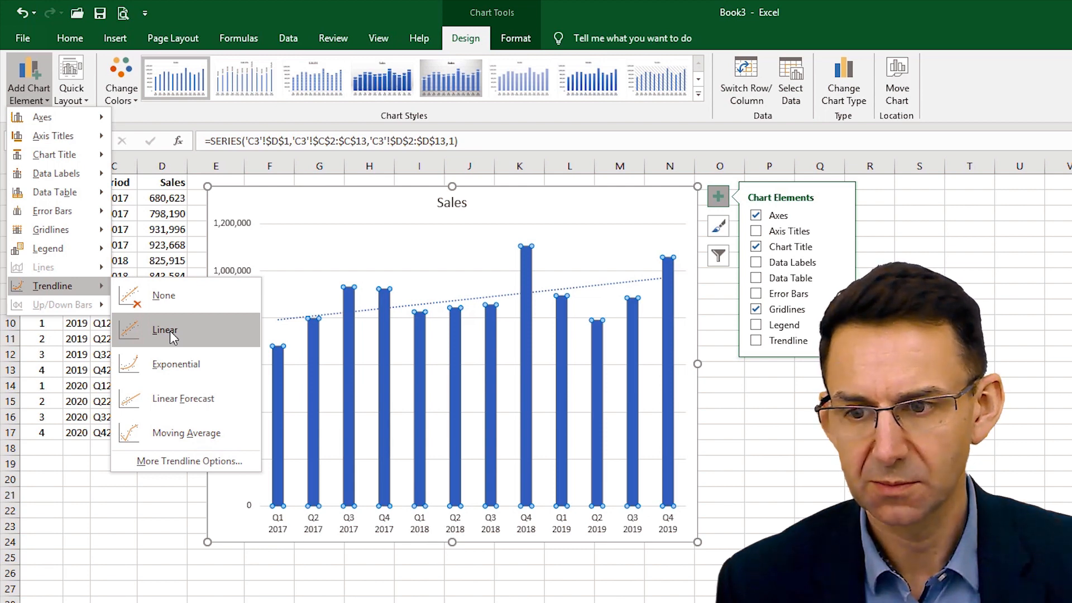
click(171, 332)
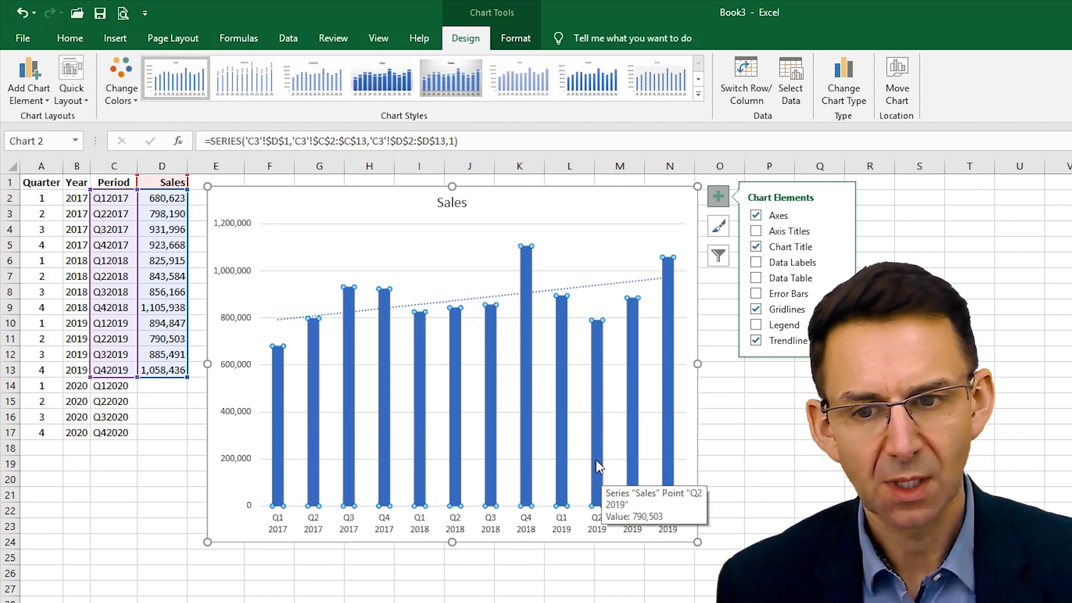
- Extend the Sales trendline with a forward forecast of 4 periods
click(591, 291)
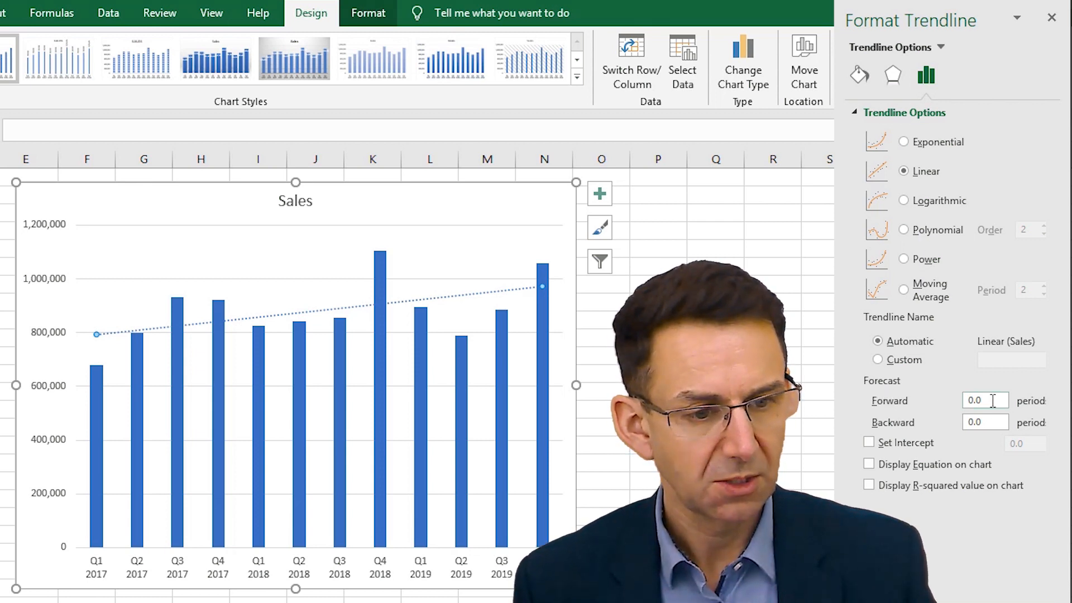
click(968, 401)
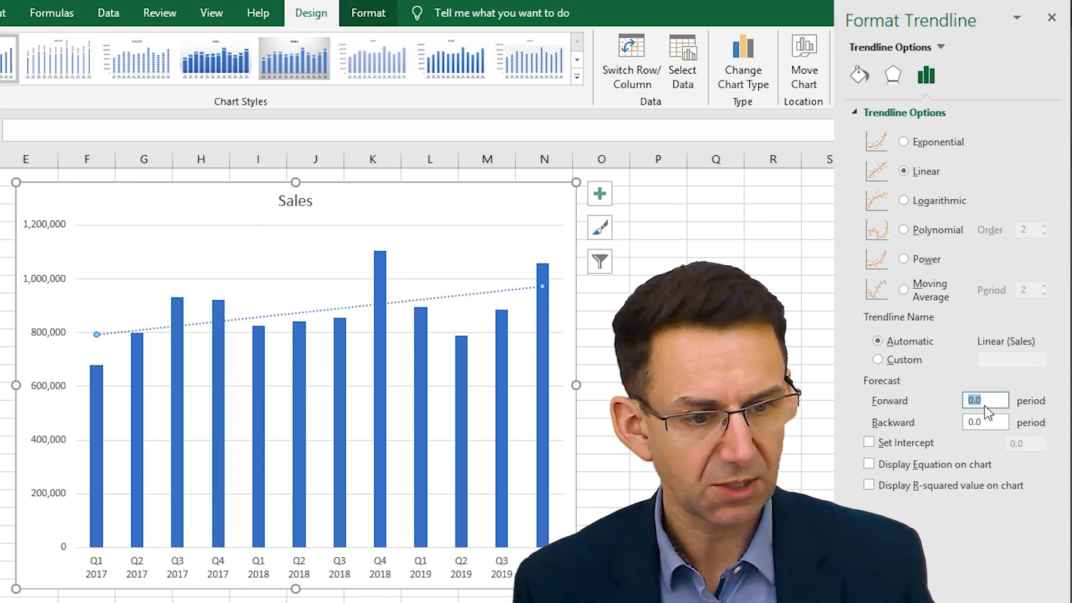
text(4)
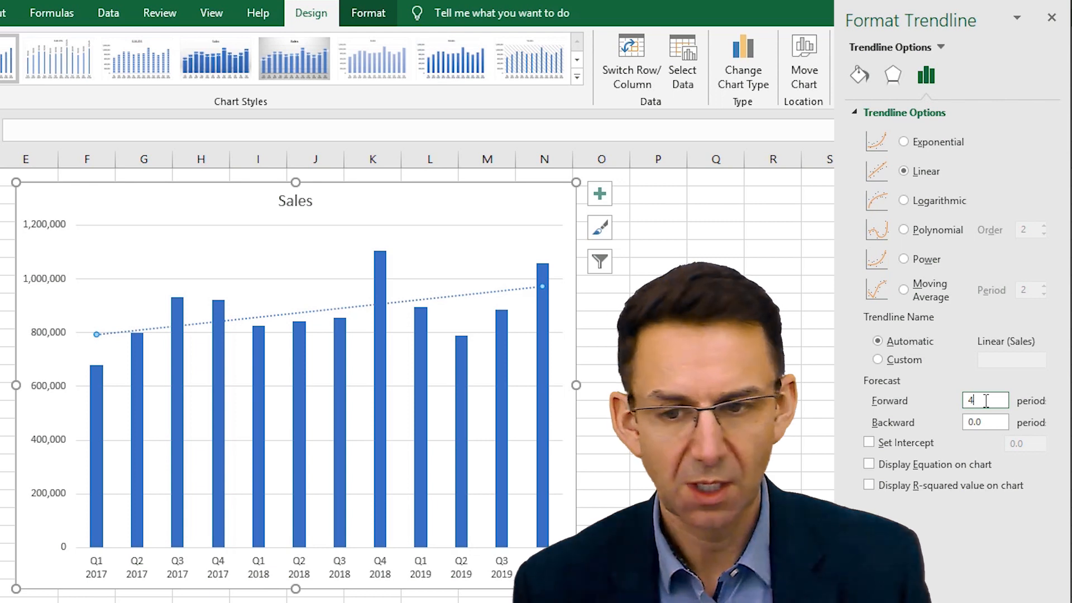
key(Return)
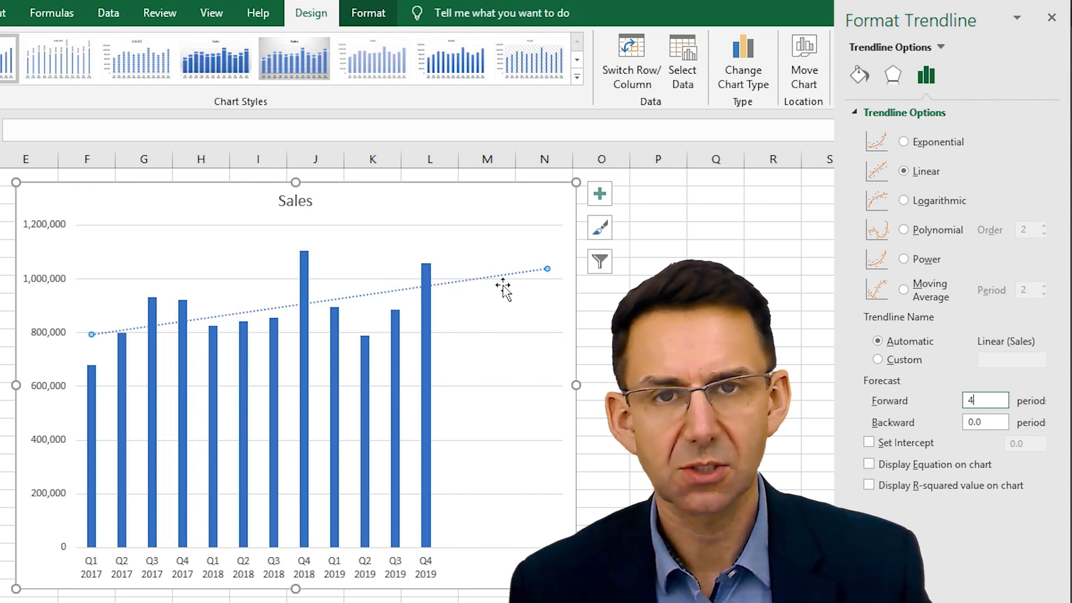
- Try the Exponential, Linear, Logarithmic and Polynomial types in turn on the Sales trendline
click(904, 142)
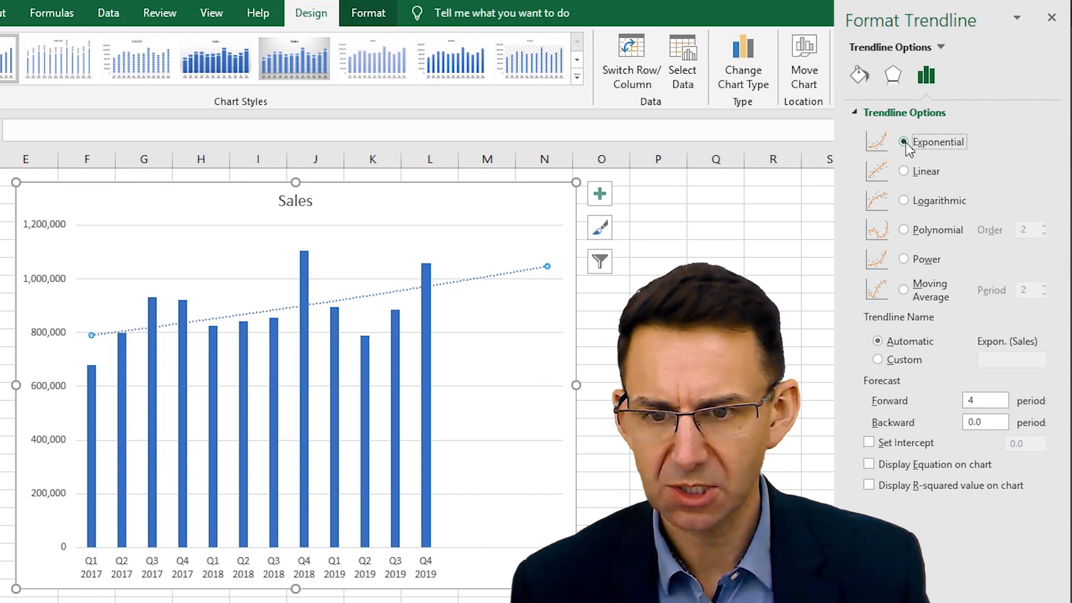
click(904, 171)
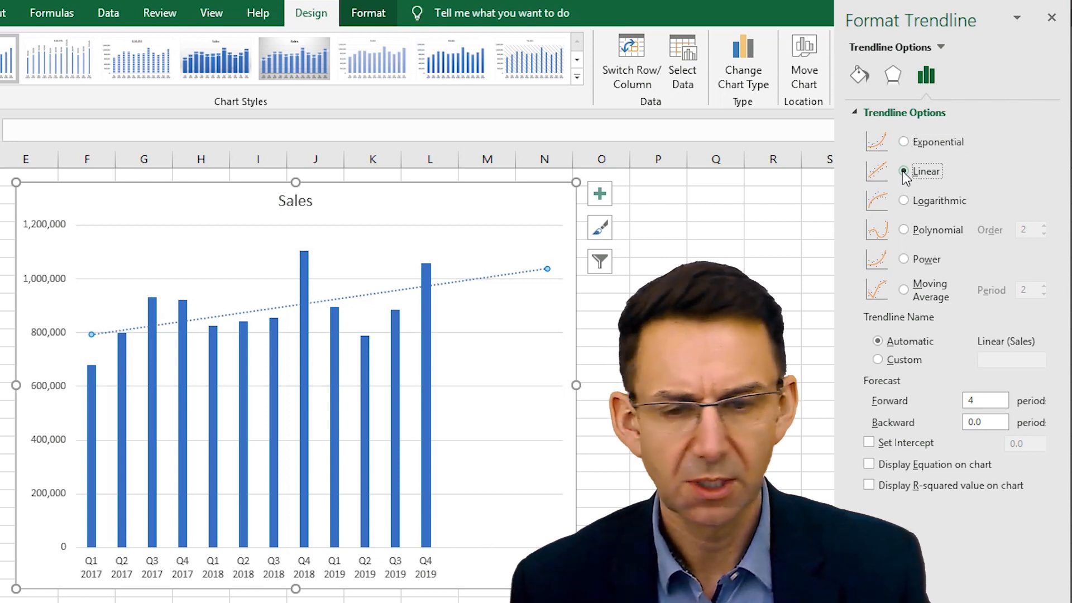
click(905, 201)
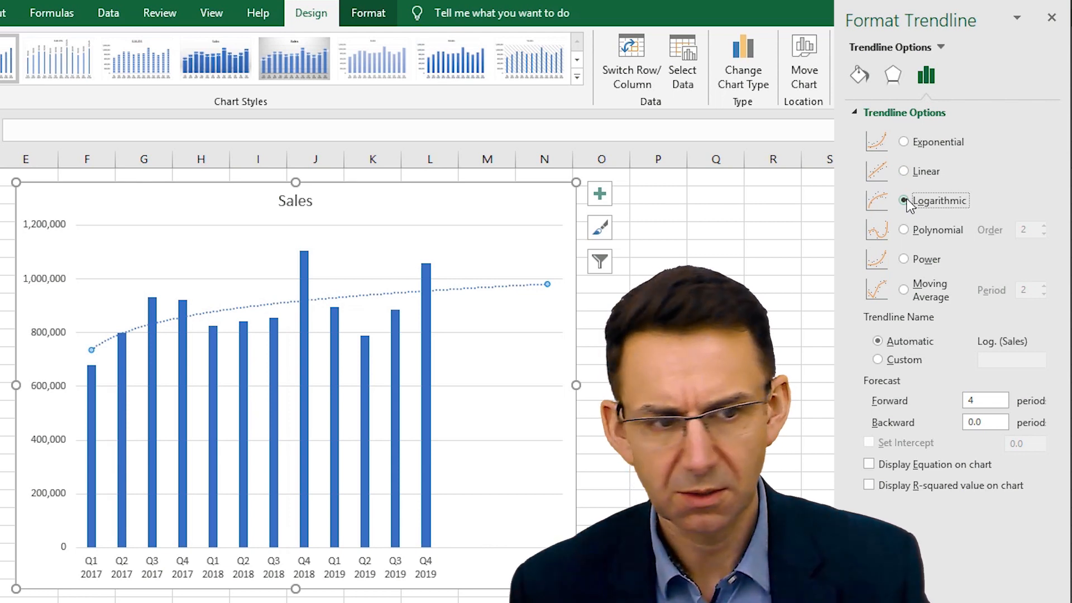
click(905, 230)
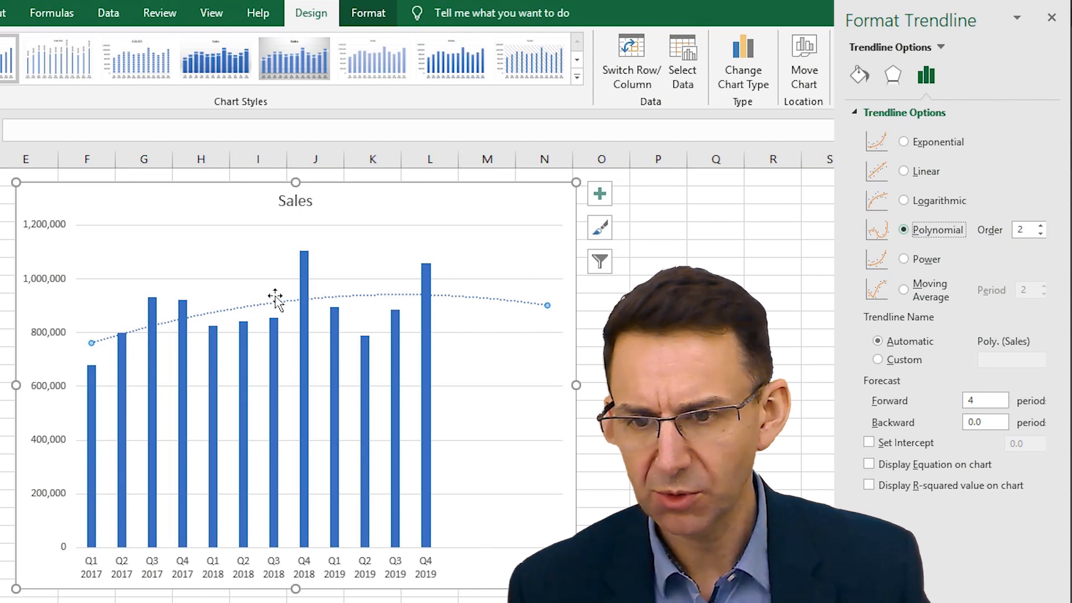
- Try polynomial orders 3 and 4 on the trendline, and return the order to 2
click(1041, 227)
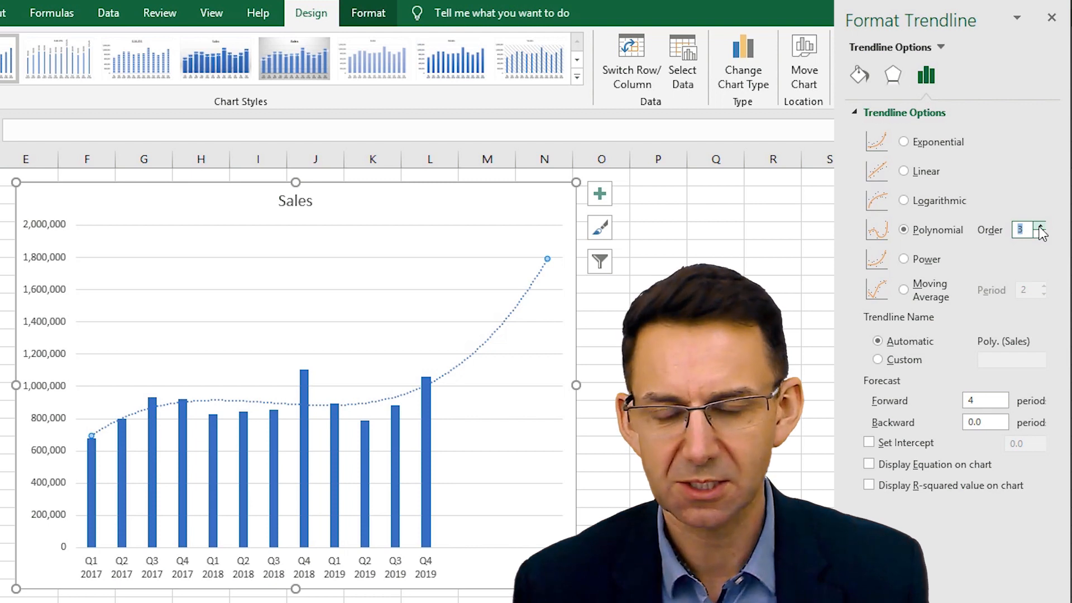
click(1041, 226)
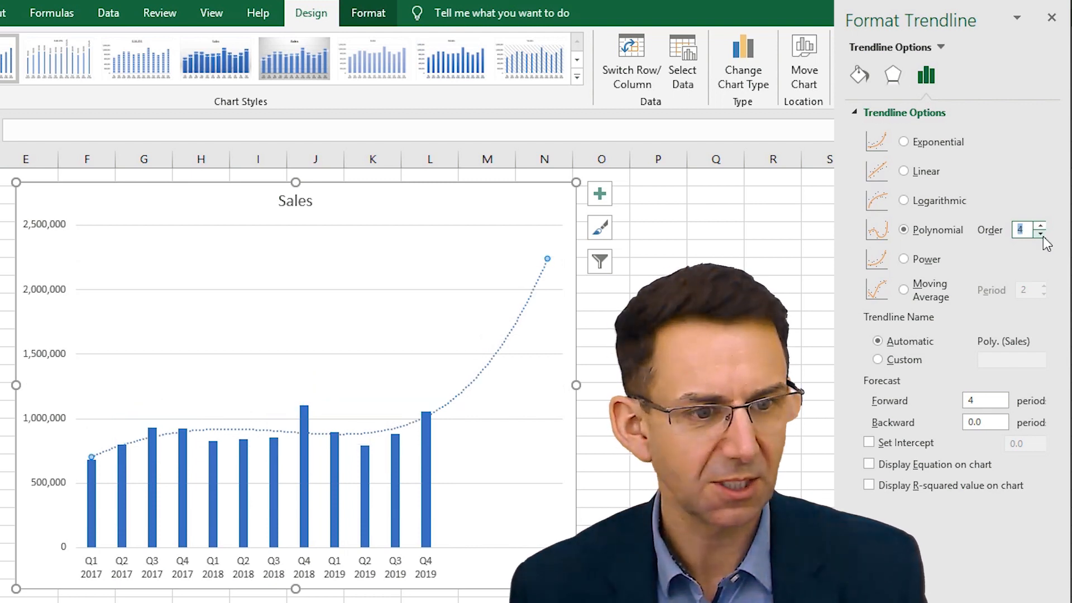
click(1042, 235)
click(1042, 235)
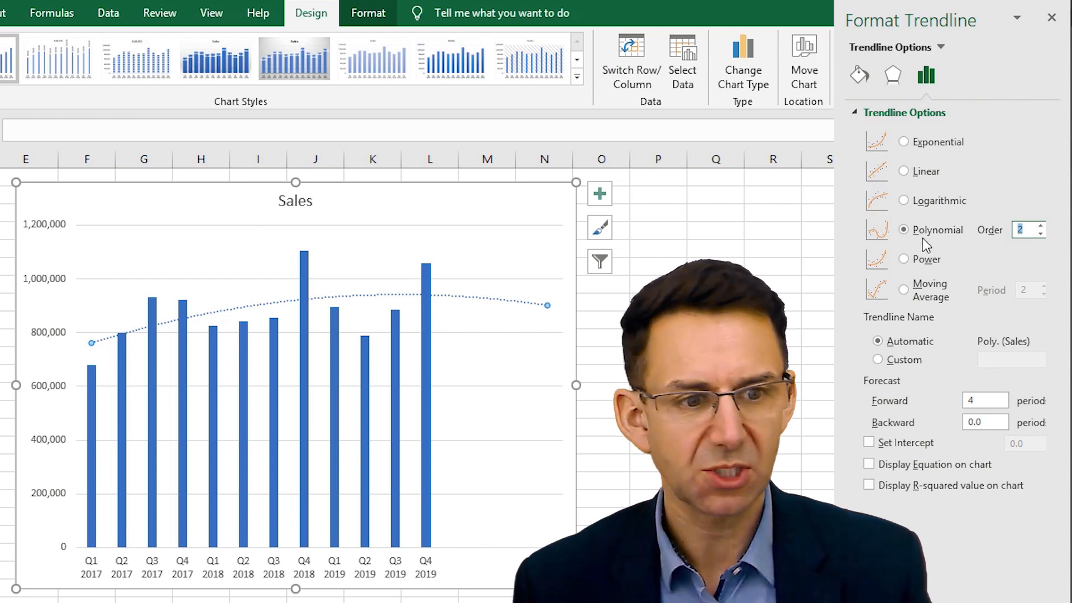
- Compare the Linear, Exponential, Logarithmic and Power types on the trendline, ending on Power
click(904, 172)
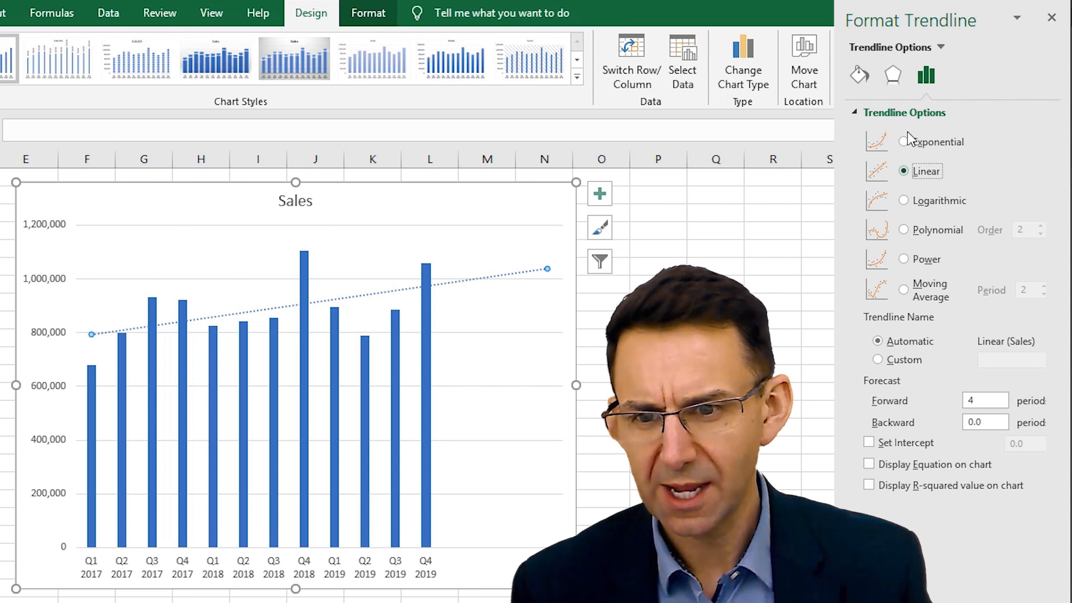
click(904, 143)
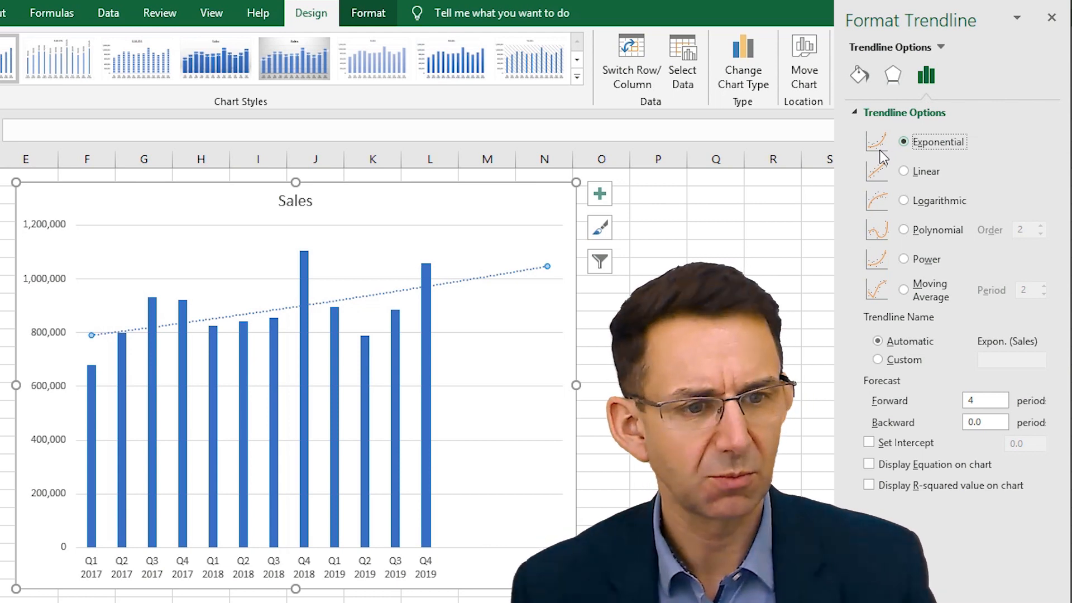
click(904, 202)
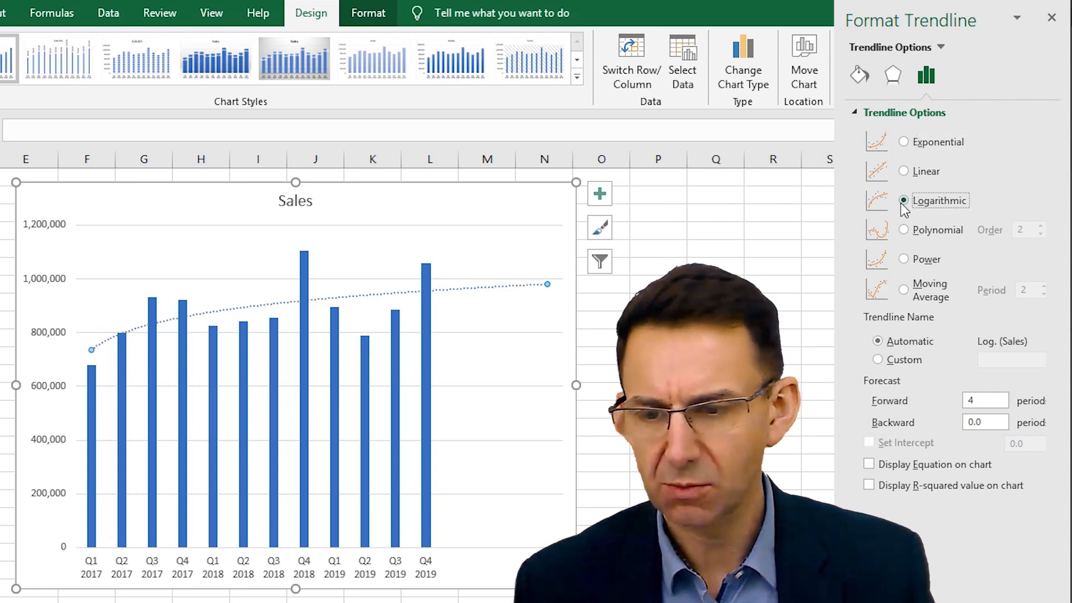
click(905, 260)
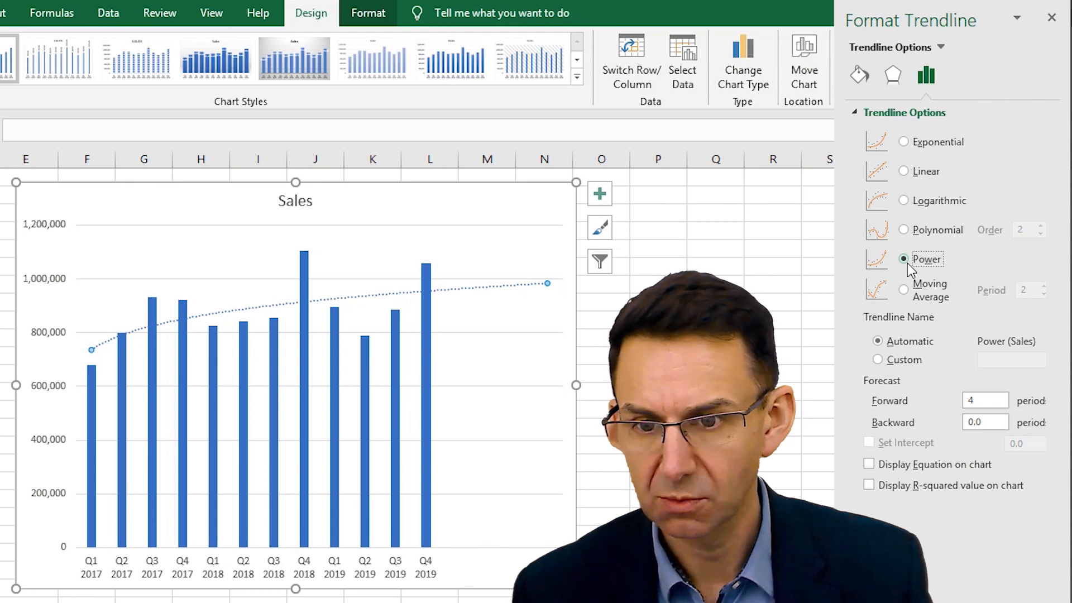
click(905, 202)
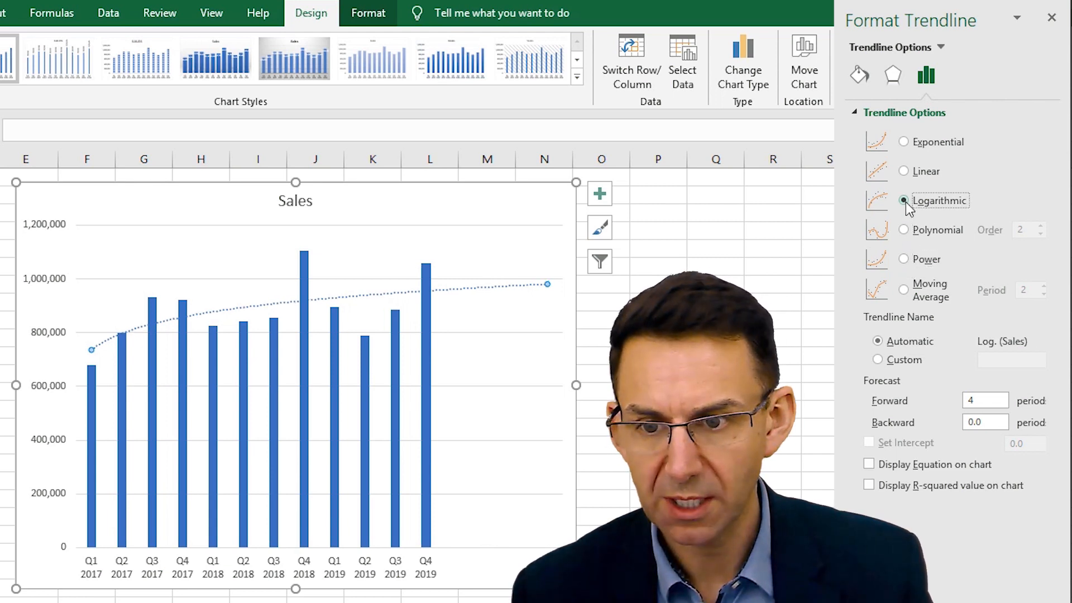
click(905, 259)
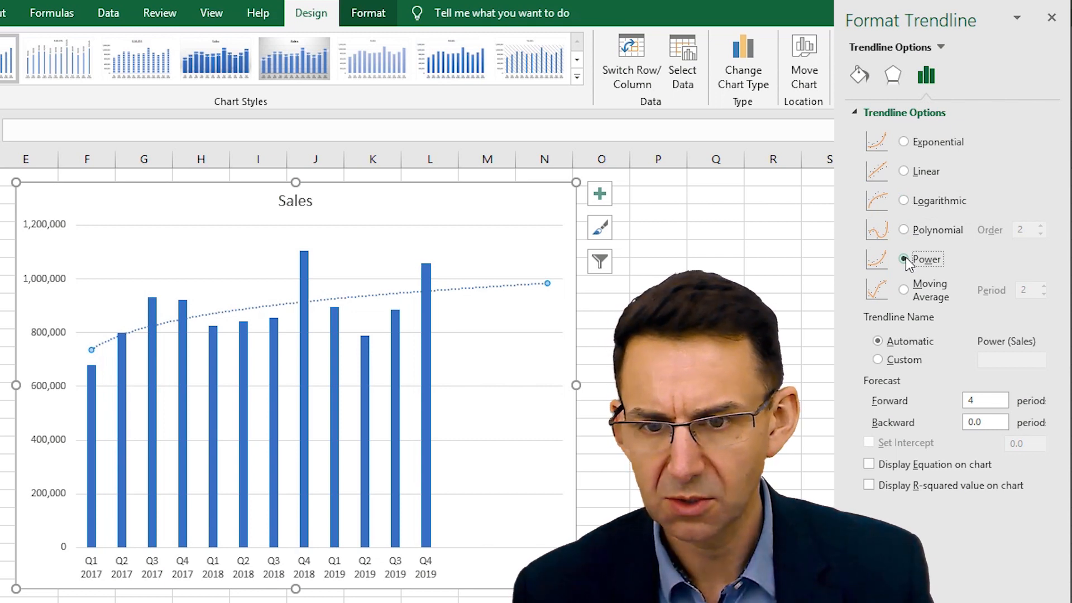
- Try a Moving Average trendline with a period of 4
click(904, 290)
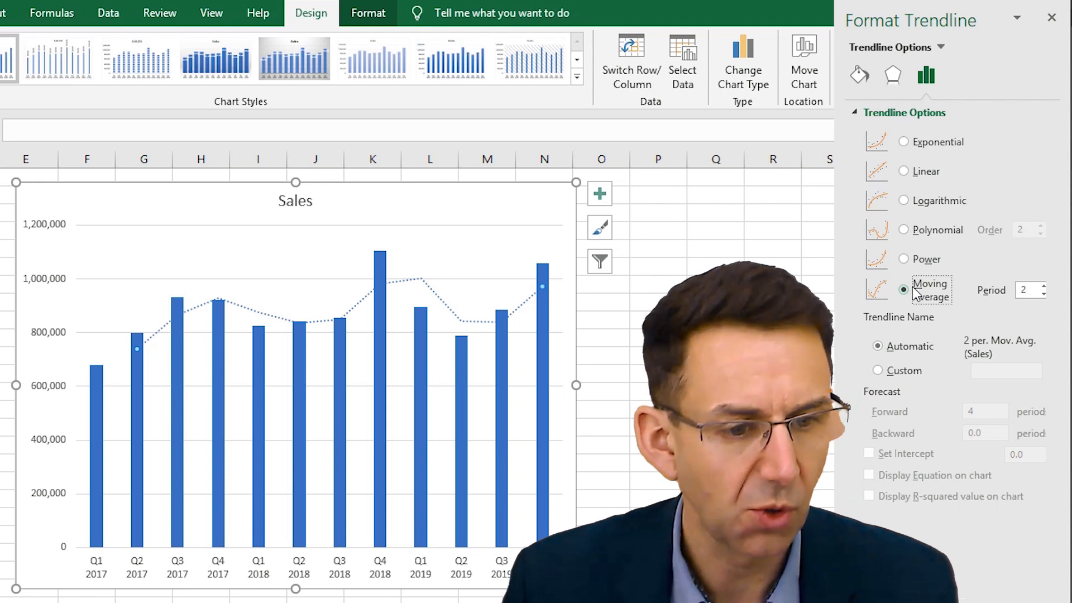
click(1043, 287)
click(1043, 287)
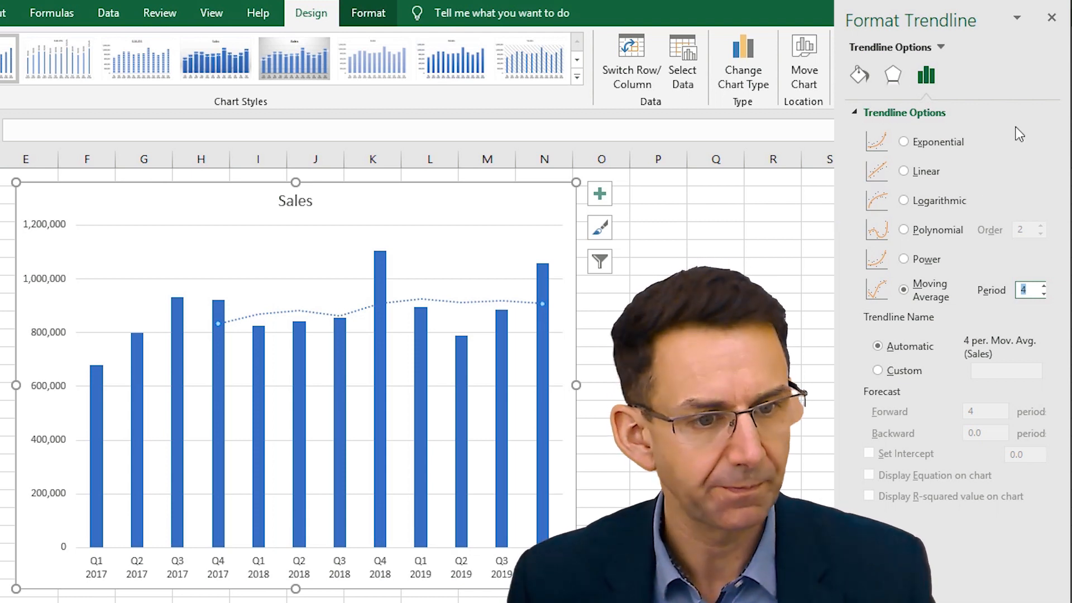
- Switch the trendline to Power and try a forward forecast of 12 periods
click(905, 259)
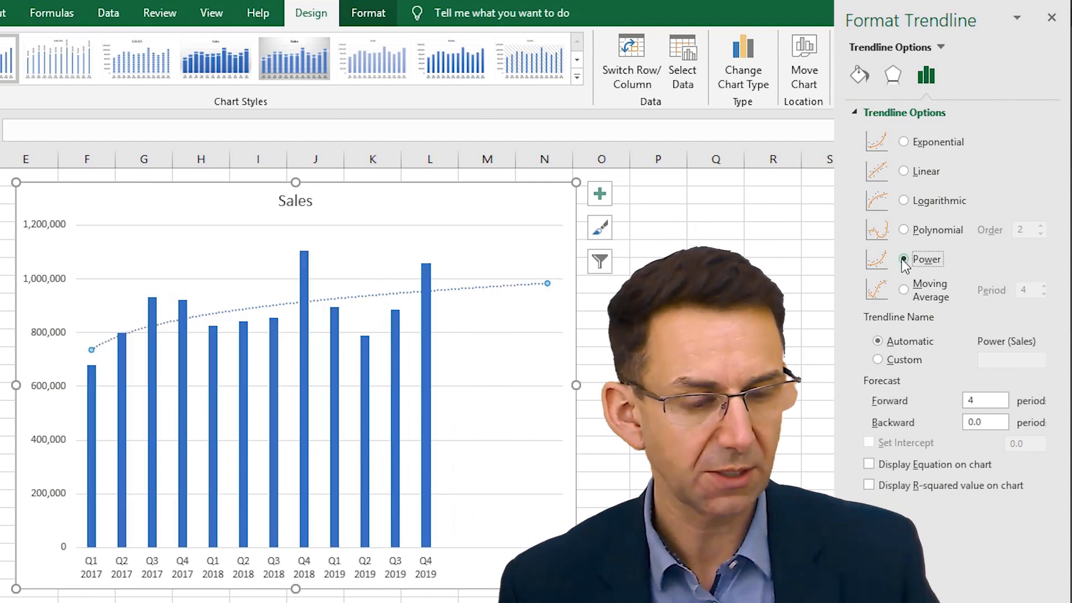
drag(997, 398, 943, 401)
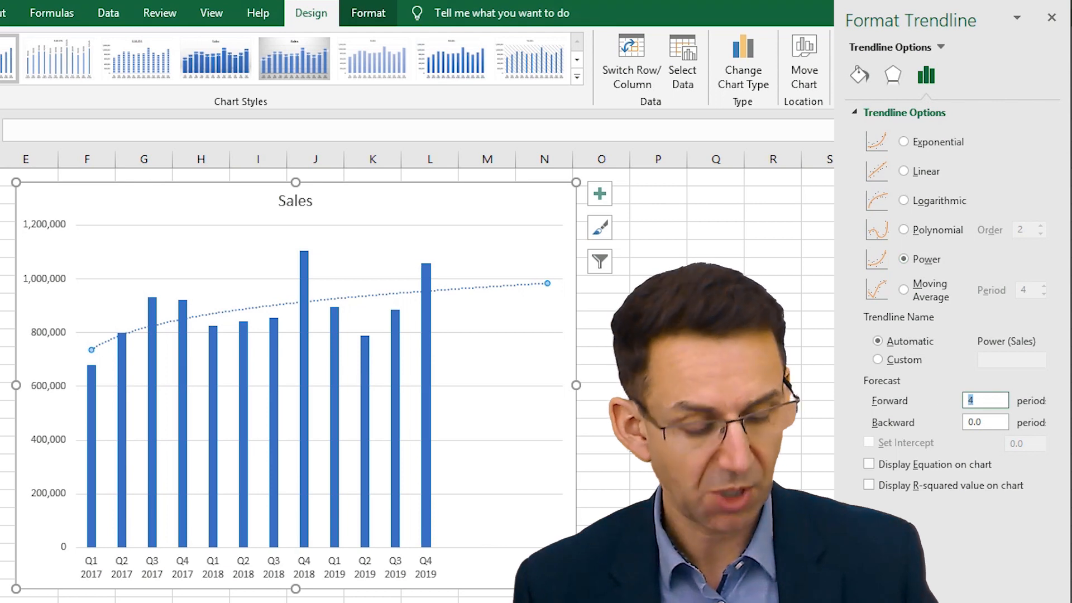
key(Return)
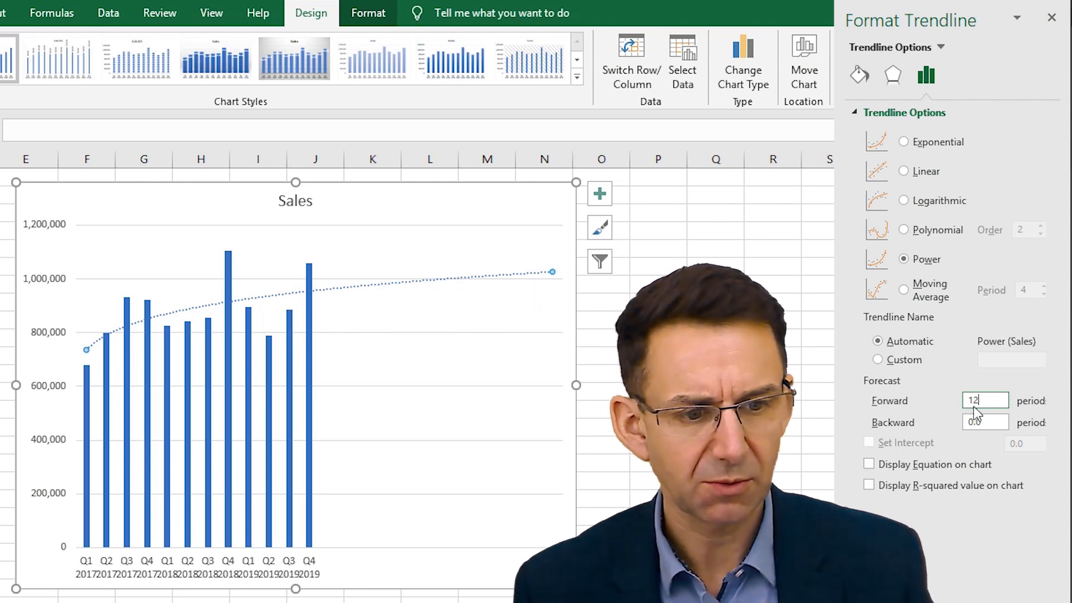
- After comparing with Logarithmic, set the trendline to Power with a 4-period forward forecast and display its R-squared value on the chart
click(904, 201)
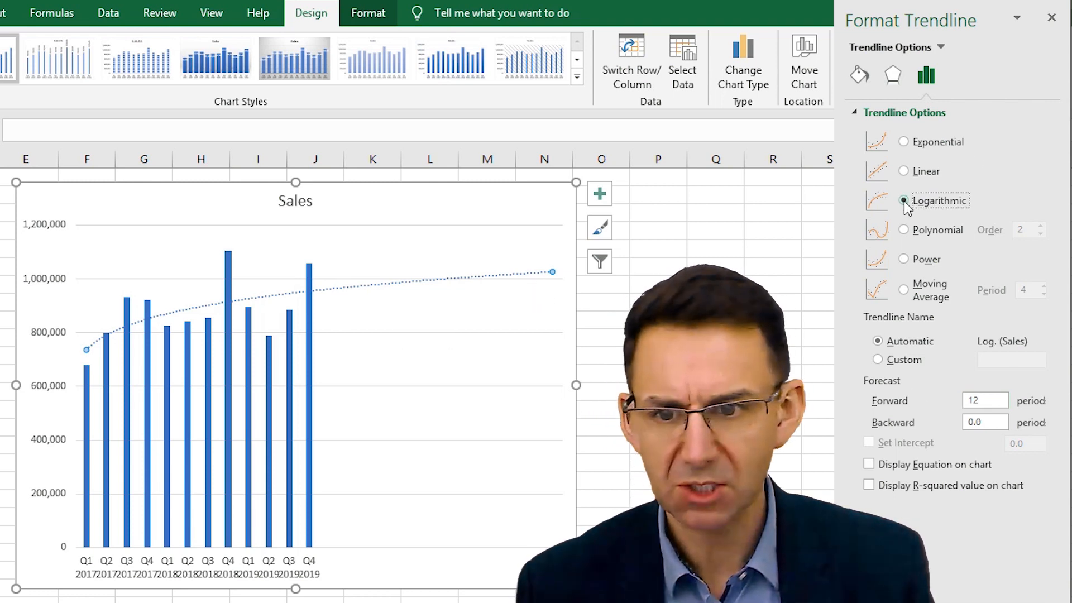
click(909, 260)
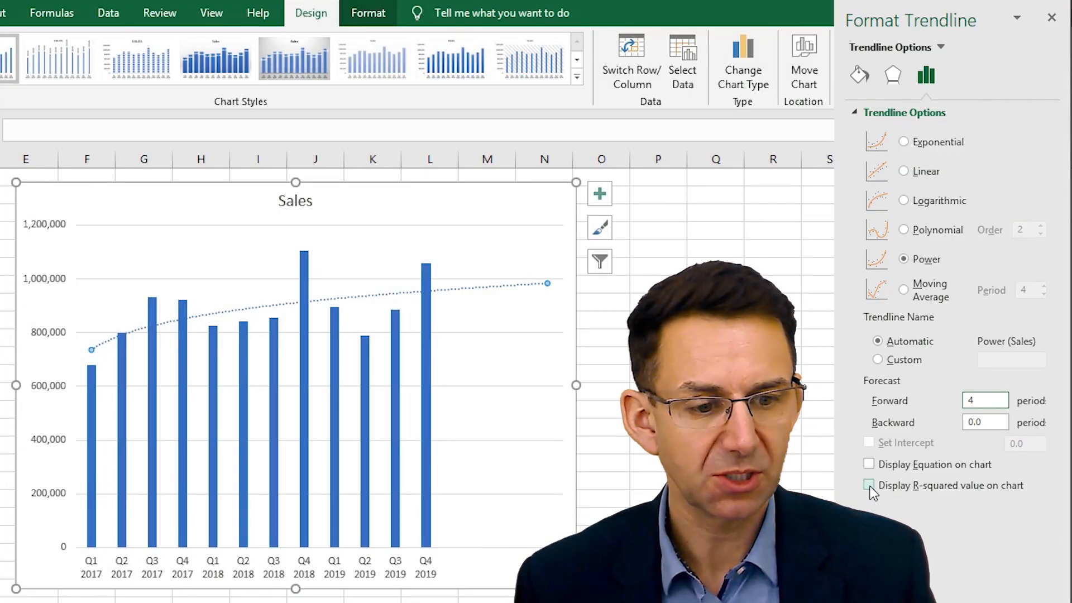
click(871, 488)
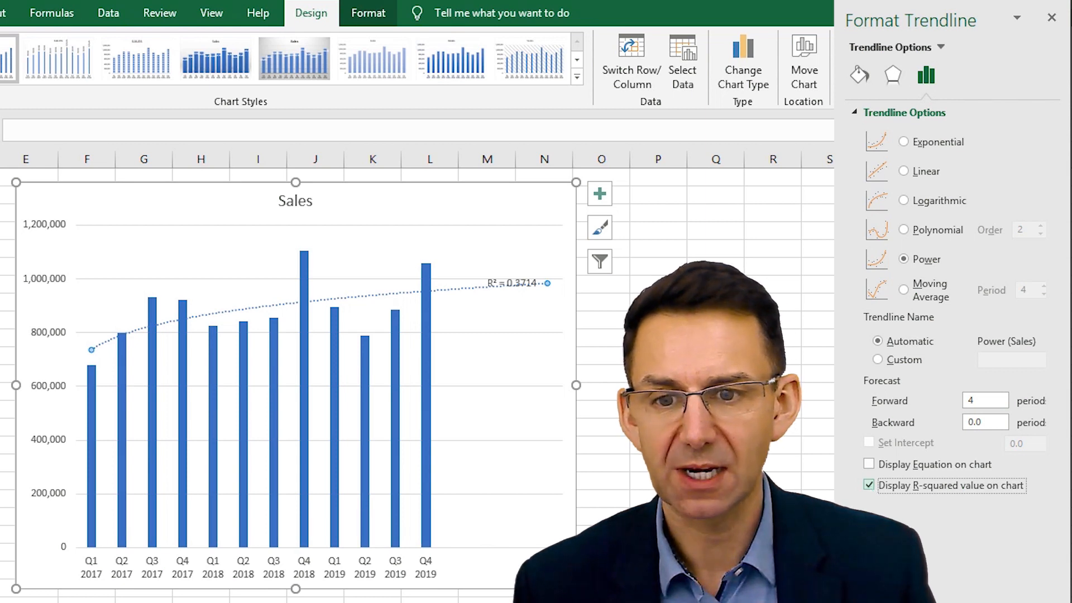
- Move the R-squared label to the chart's upper-right corner, level with the title, and enlarge its text to 11 pt
click(505, 283)
drag(506, 283, 510, 197)
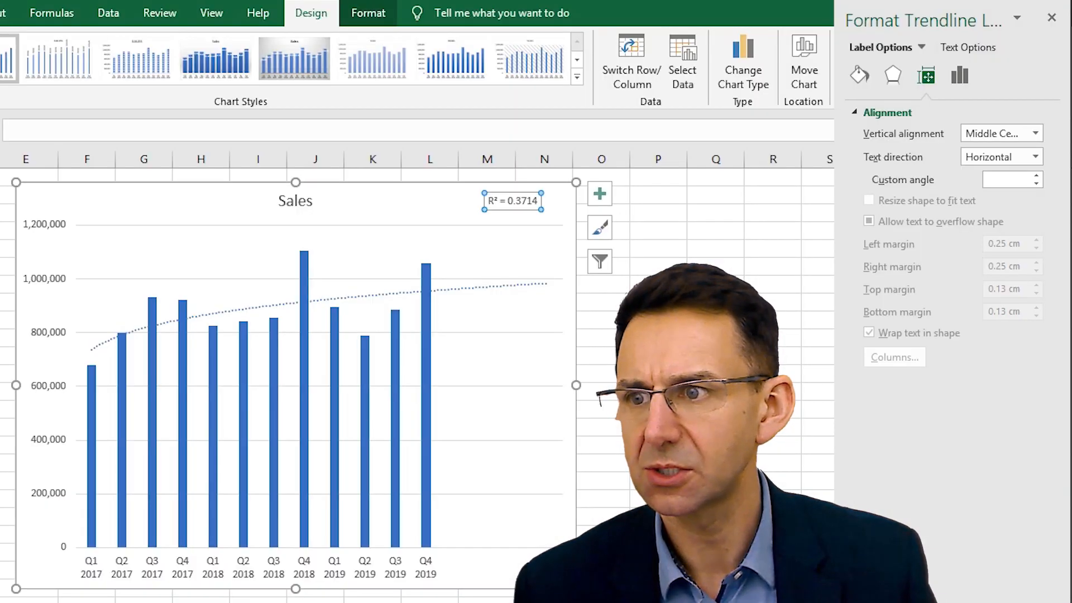
click(0, 13)
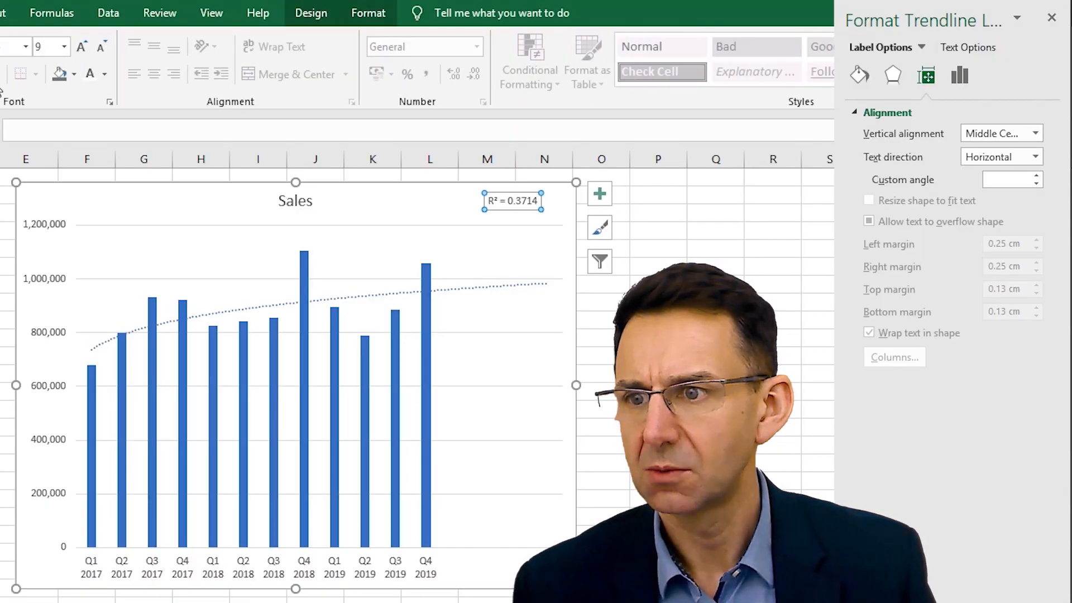
click(84, 49)
click(84, 49)
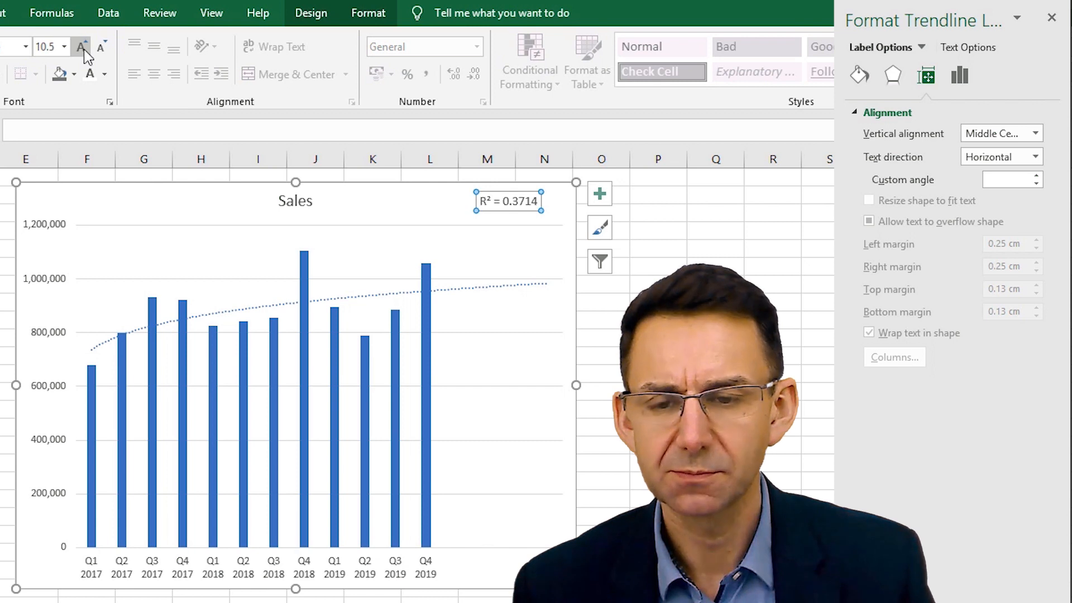
click(84, 49)
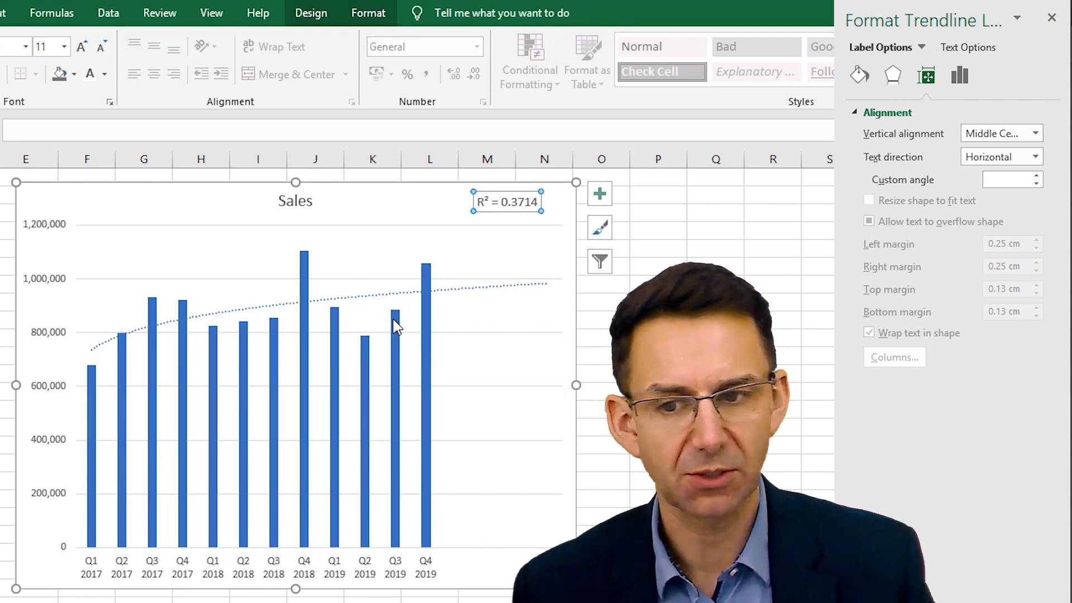
- Compare the R-squared fit of the Linear, Exponential, Logarithmic, Polynomial and Power trendlines, also try Moving Average, and end on Power
click(863, 81)
click(958, 78)
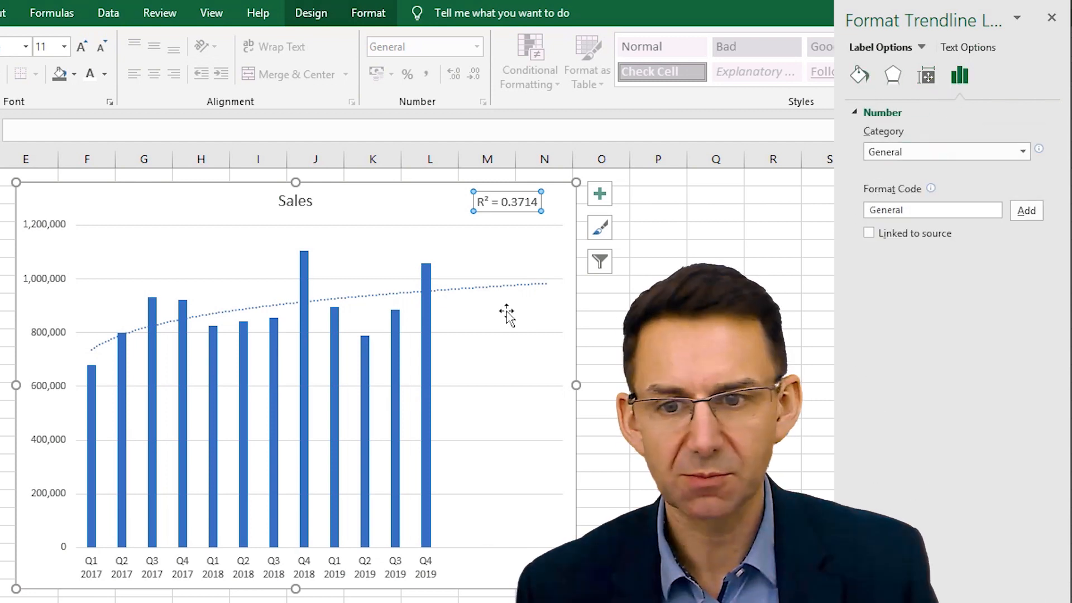
click(520, 287)
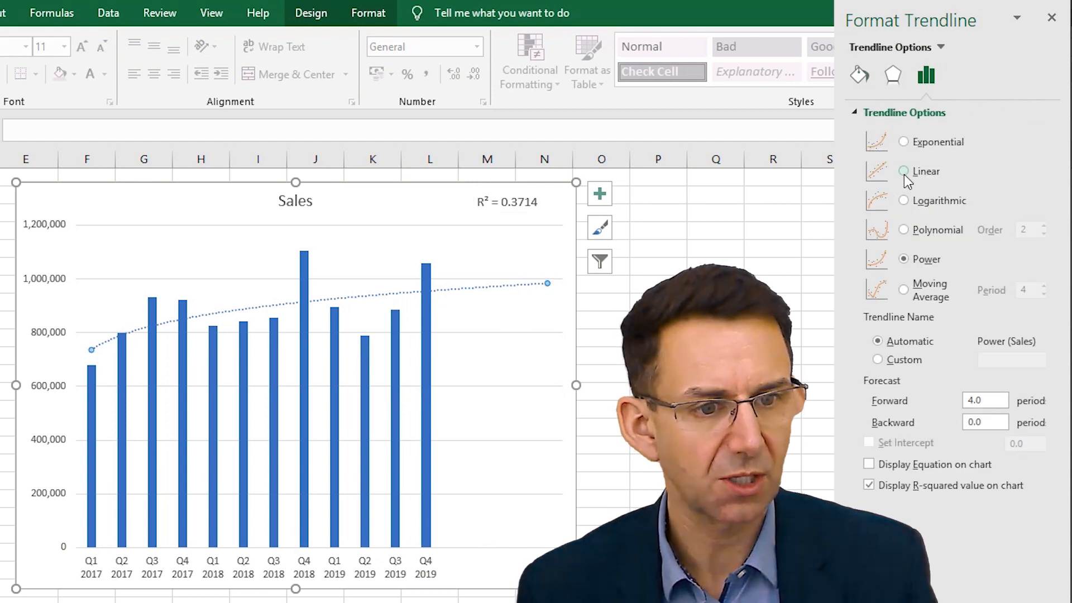
click(905, 172)
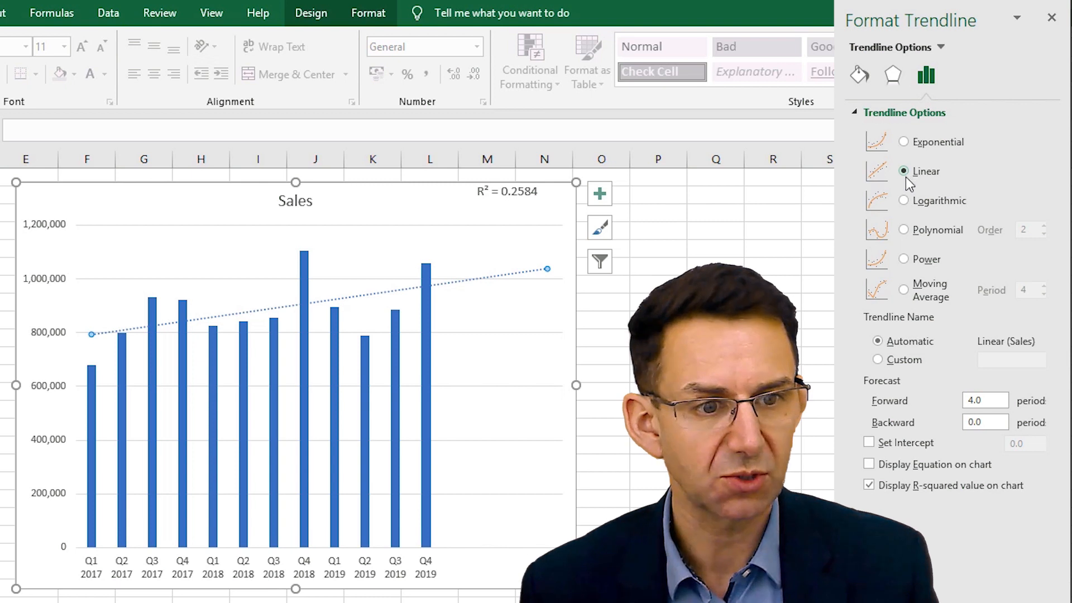
click(906, 143)
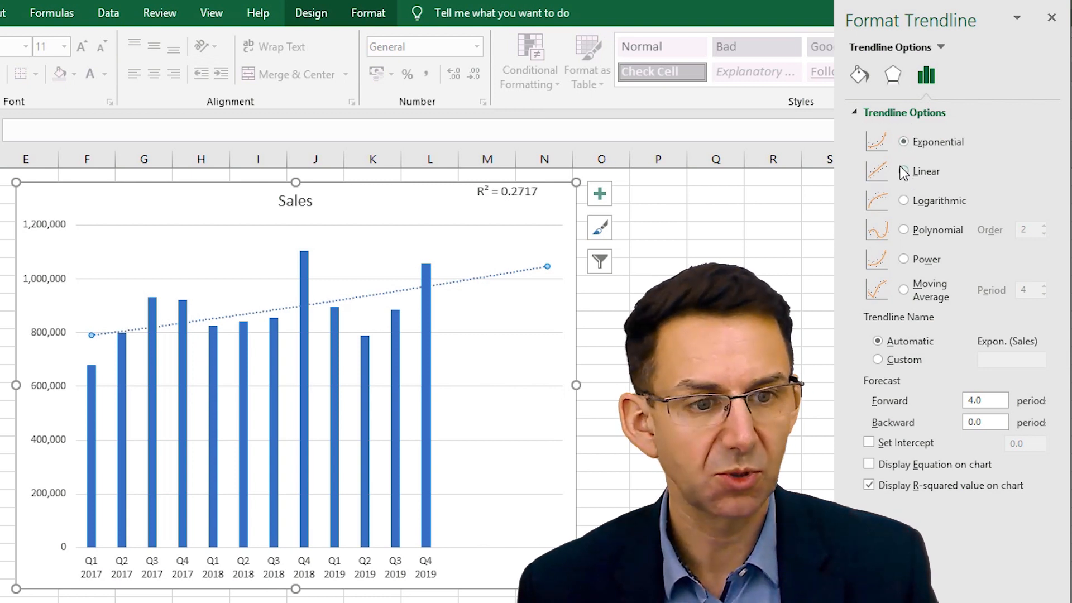
click(906, 201)
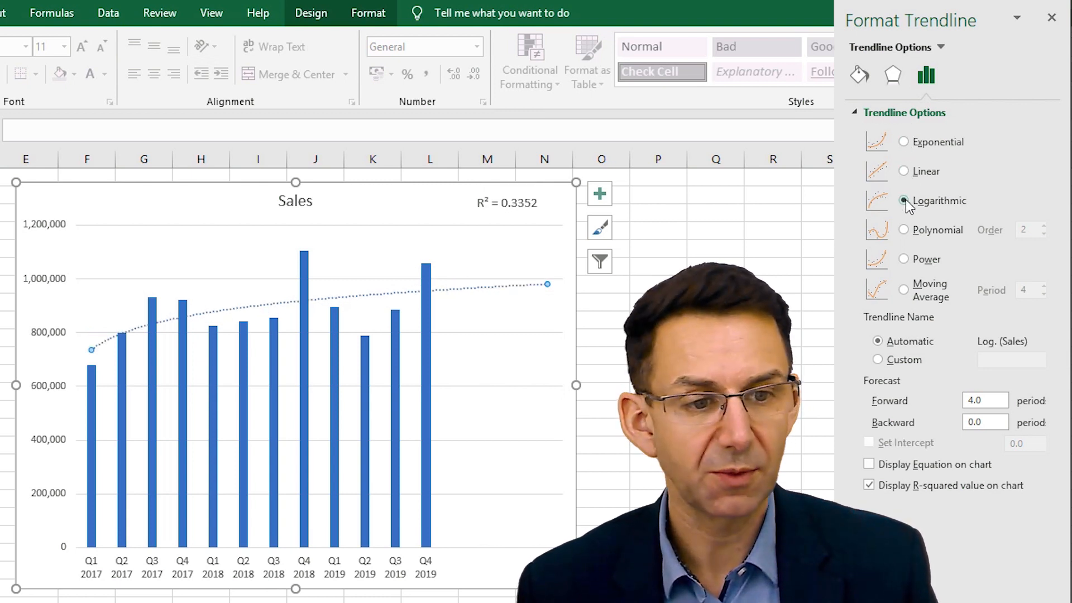
click(904, 230)
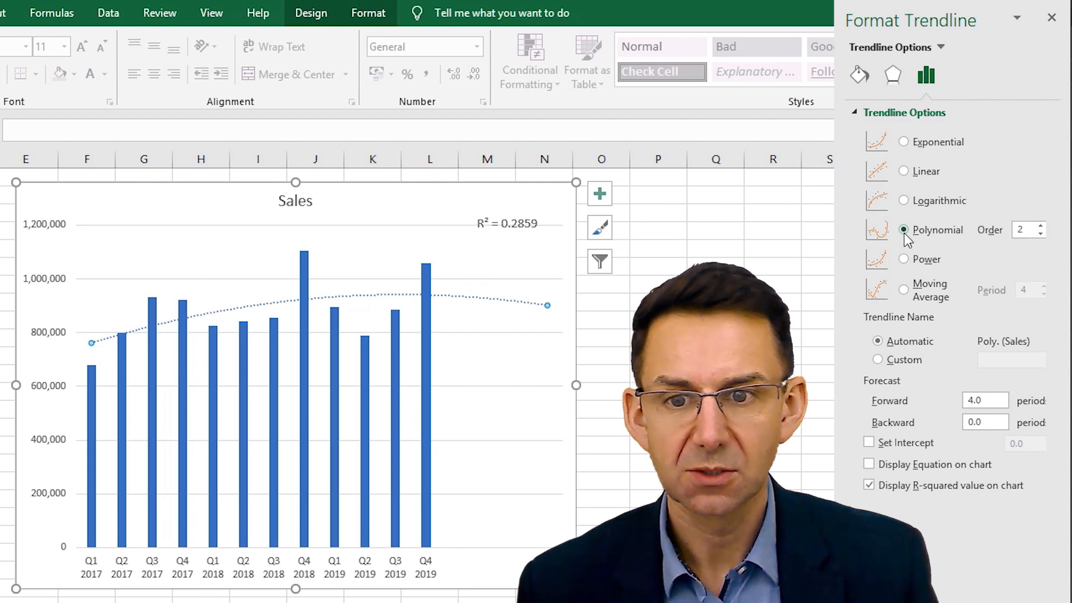
click(904, 260)
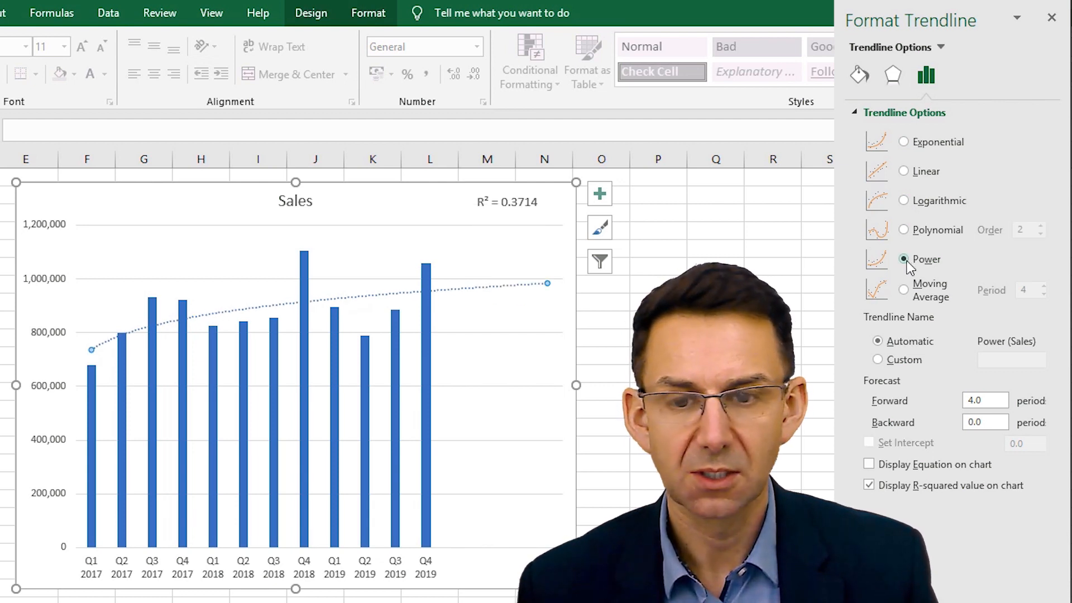
click(904, 290)
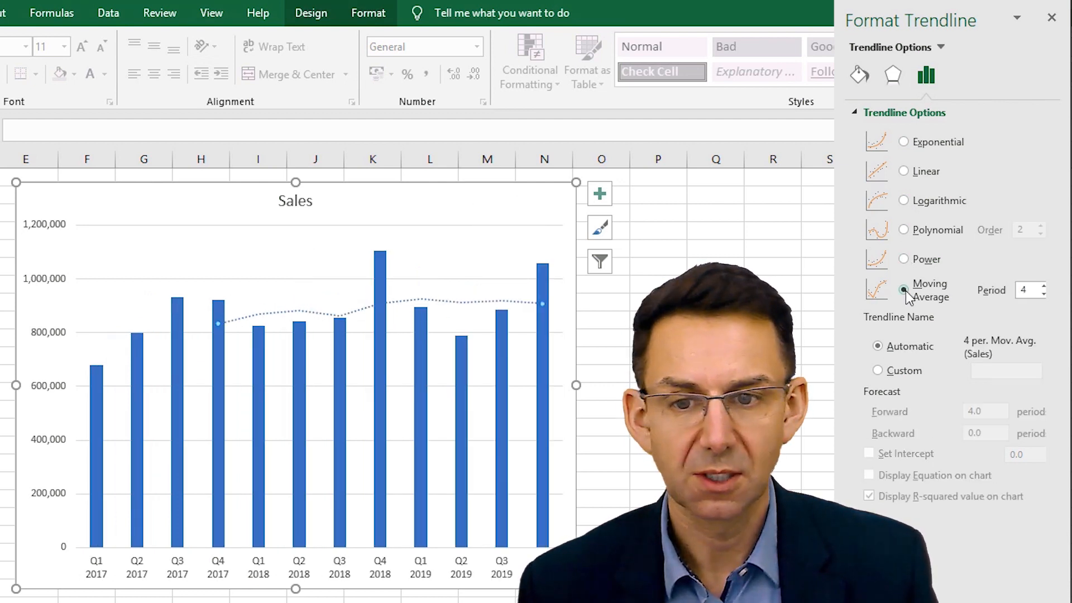
click(904, 259)
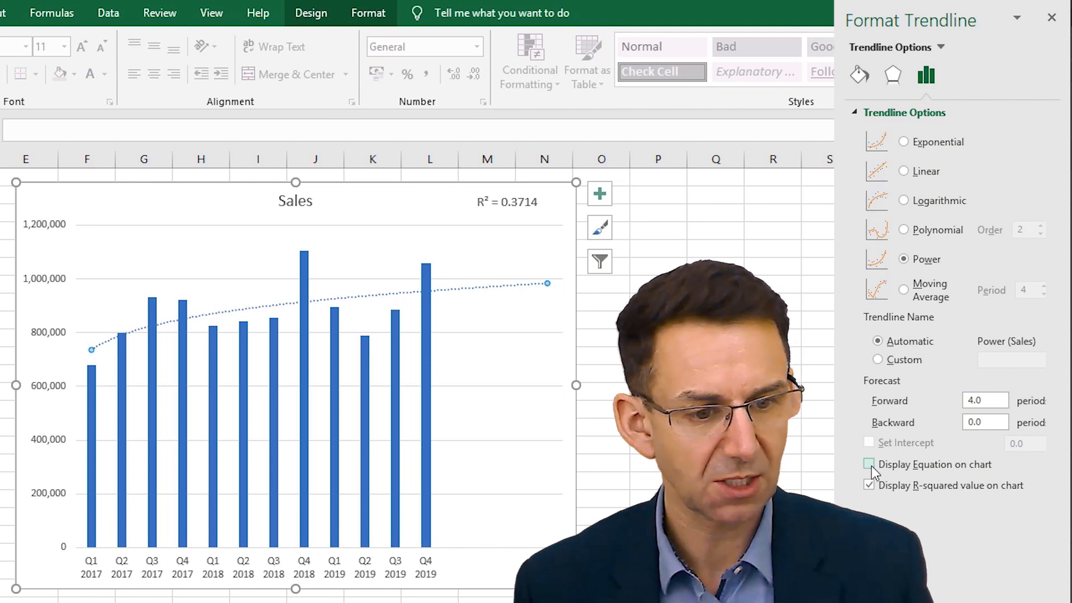
- Display the trendline equation on the chart, move its label between the Q4 2018 and Q4 2019 columns, and enlarge the text to 16 pt
click(869, 464)
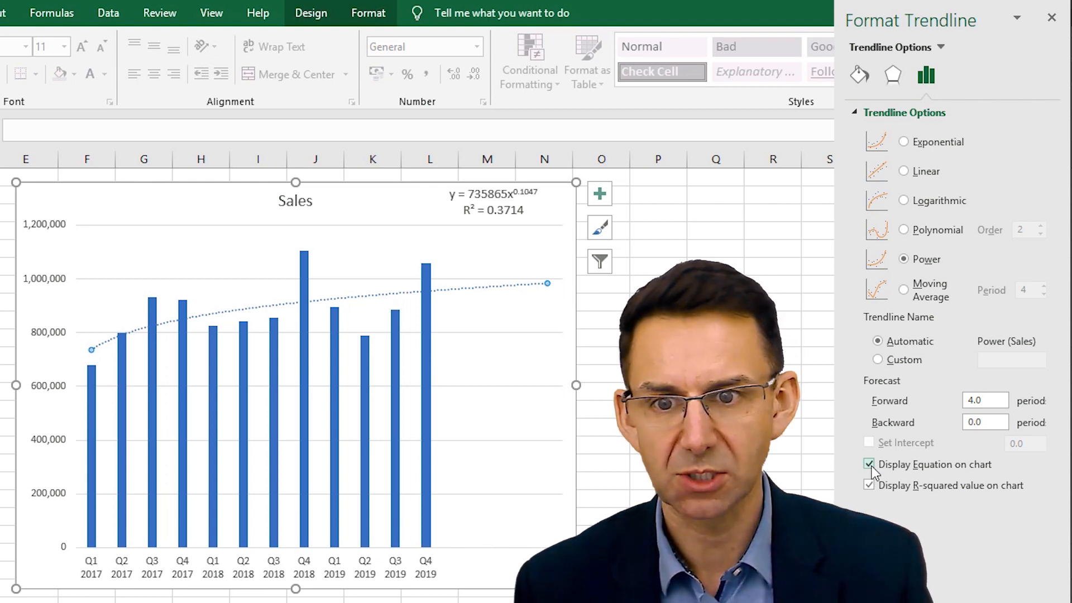
drag(517, 206, 394, 251)
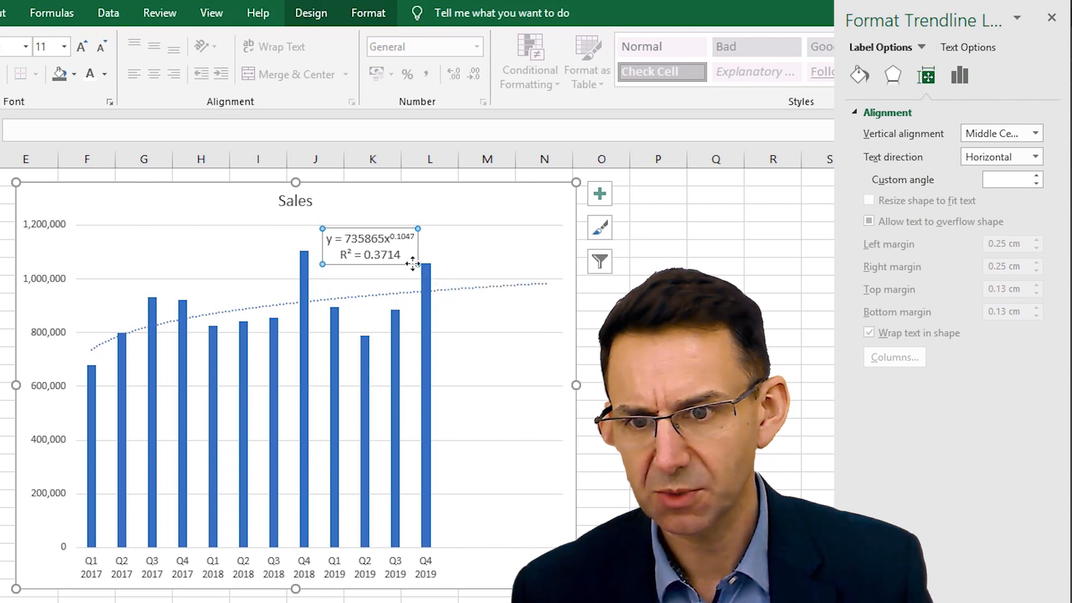
click(85, 47)
click(86, 49)
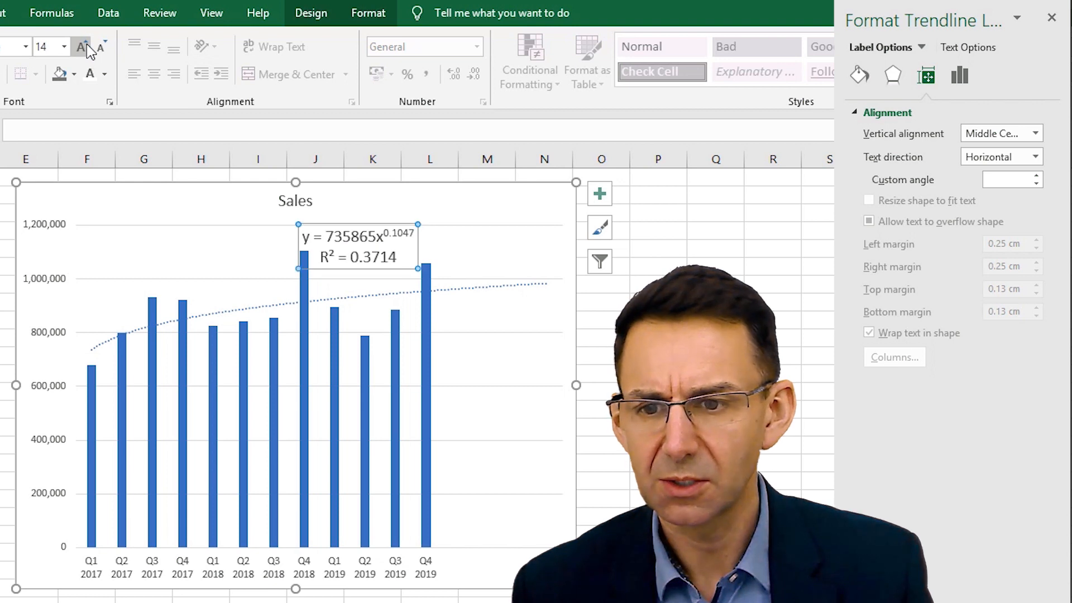
click(86, 49)
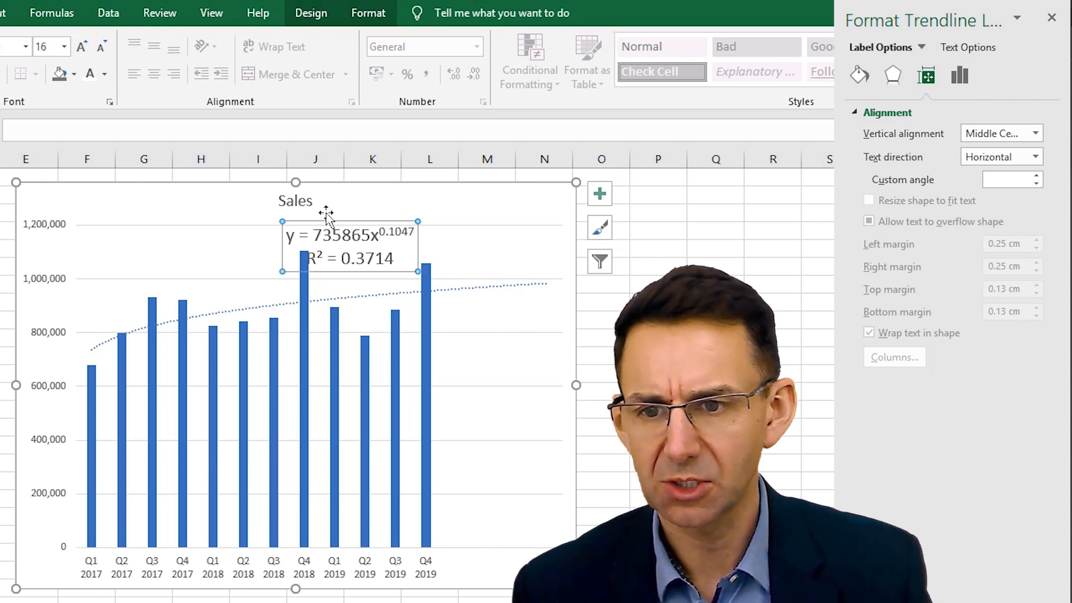
- Format the trendline label as Number with a thousands separator, trying 10 decimal places before setting 15
click(355, 231)
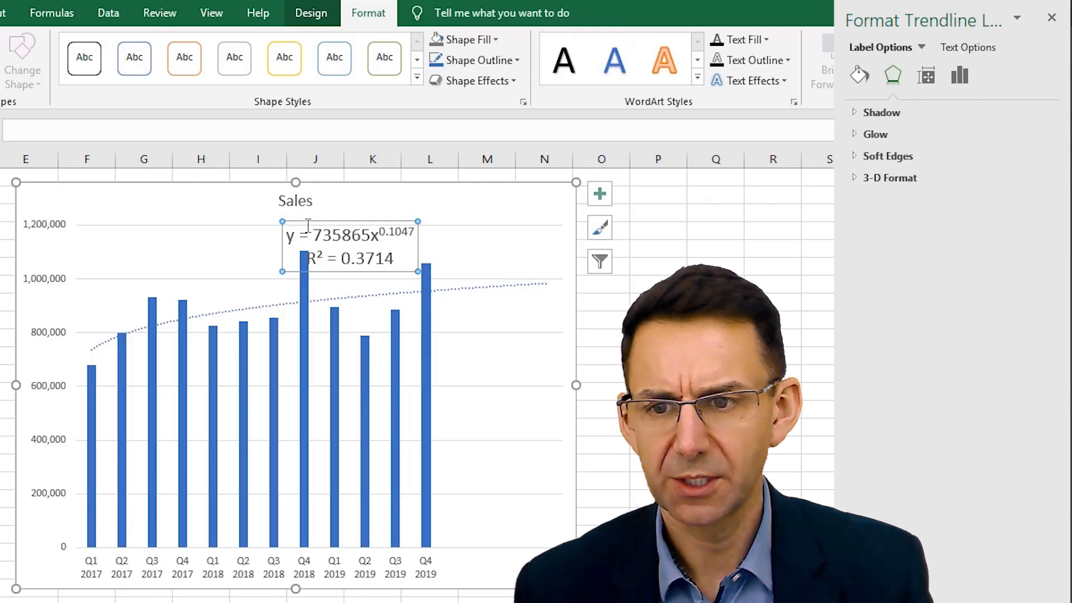
click(959, 84)
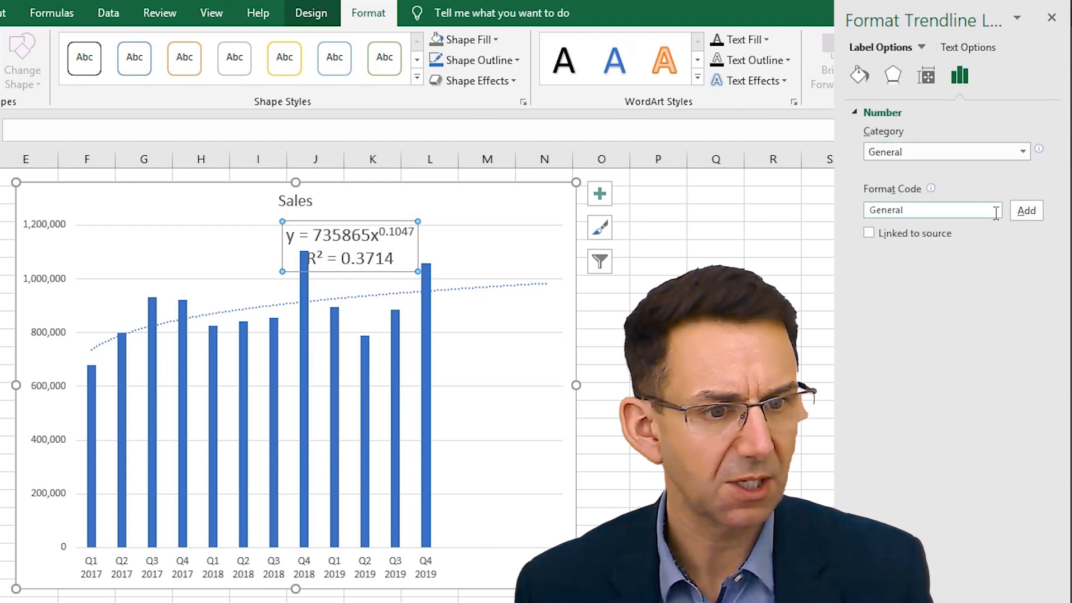
click(1023, 151)
click(949, 196)
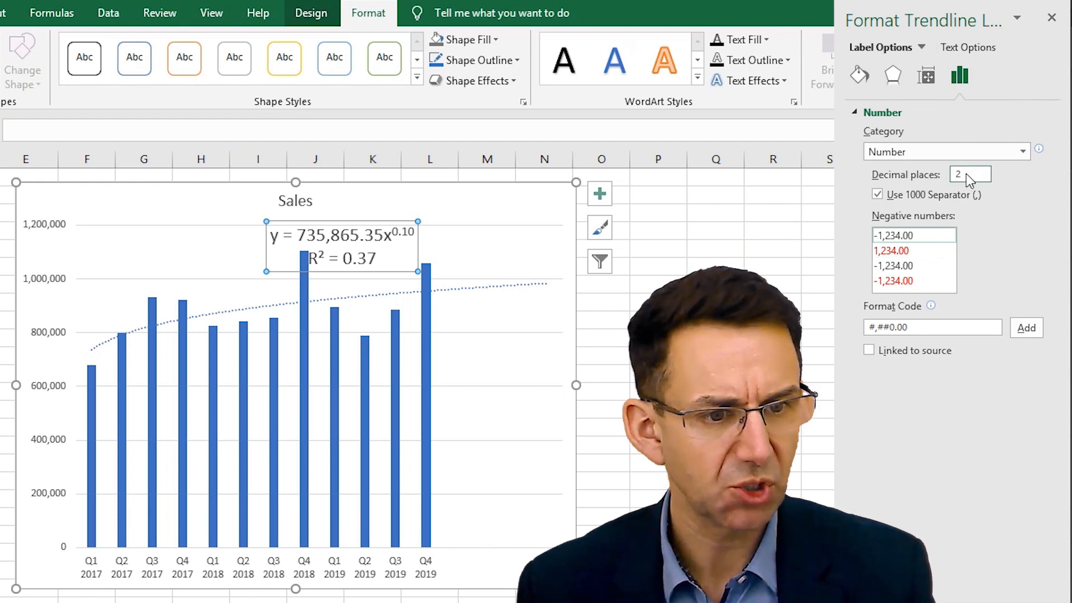
mouse_move(1057, 213)
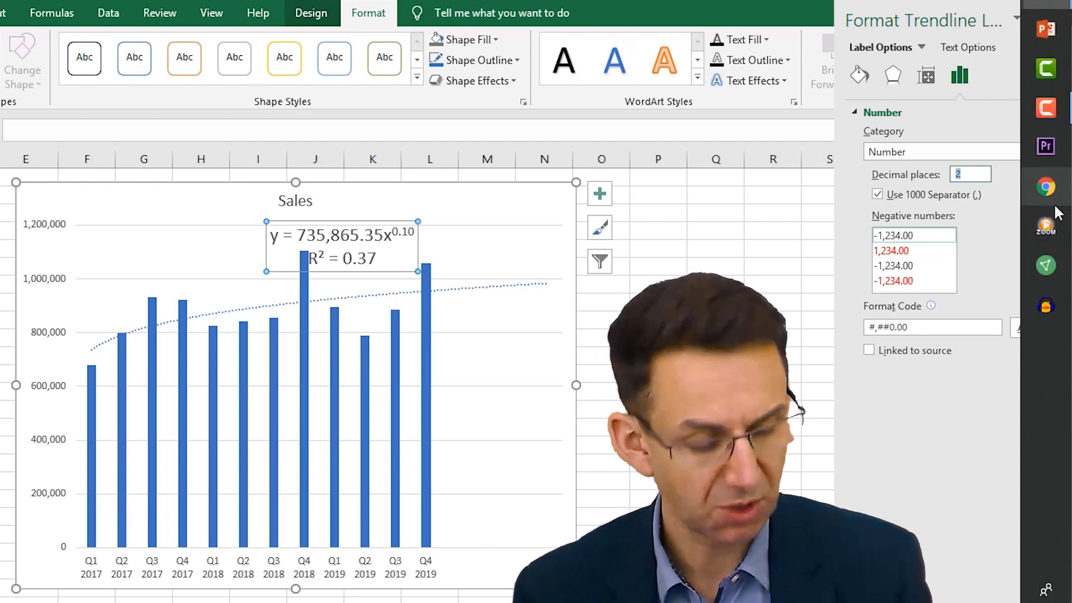
text(10)
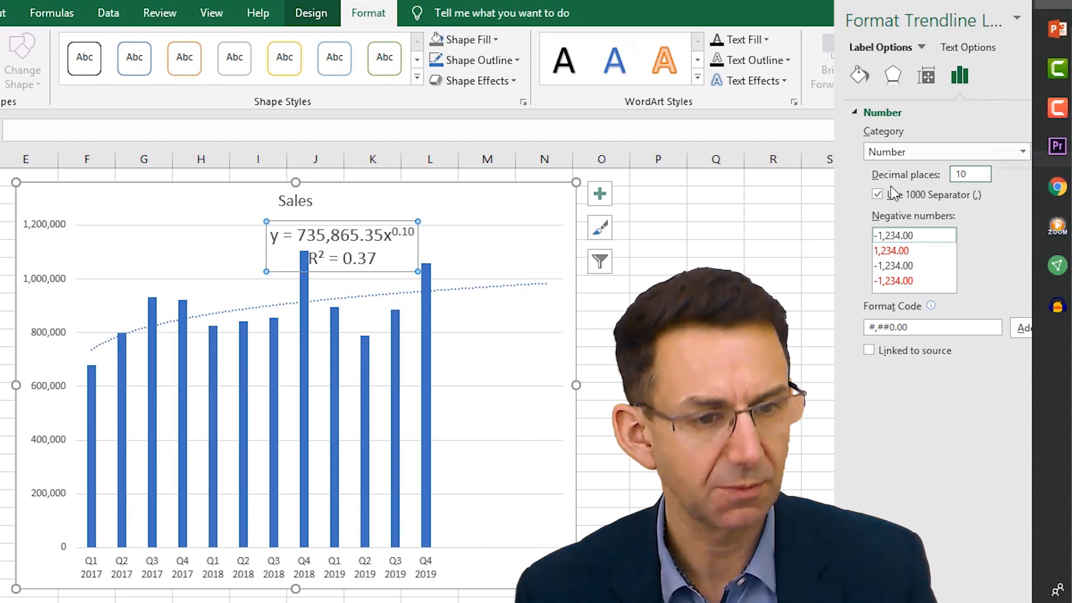
key(Return)
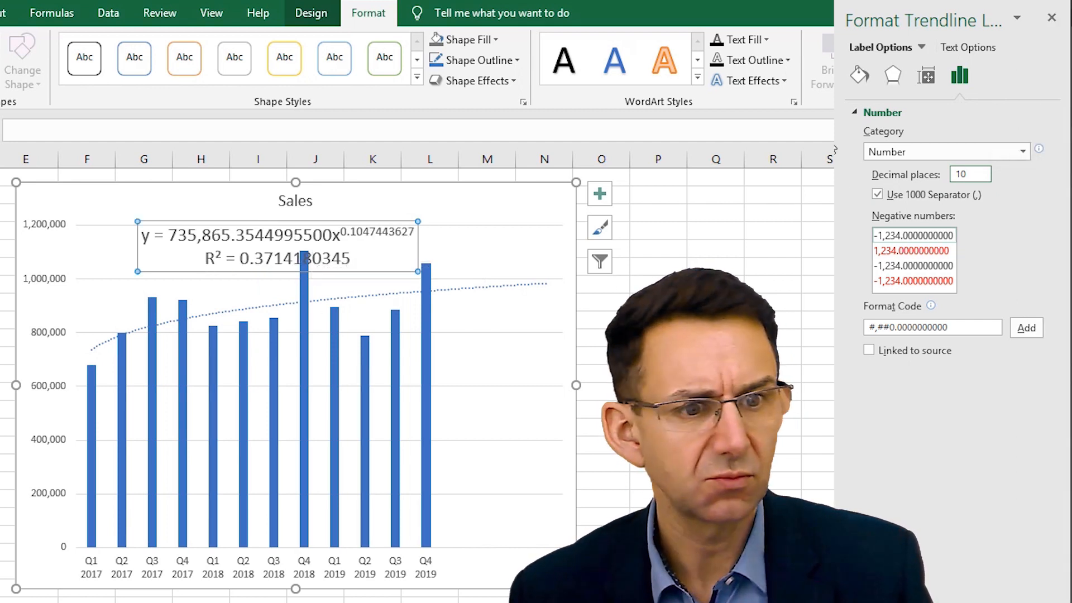
double_click(960, 174)
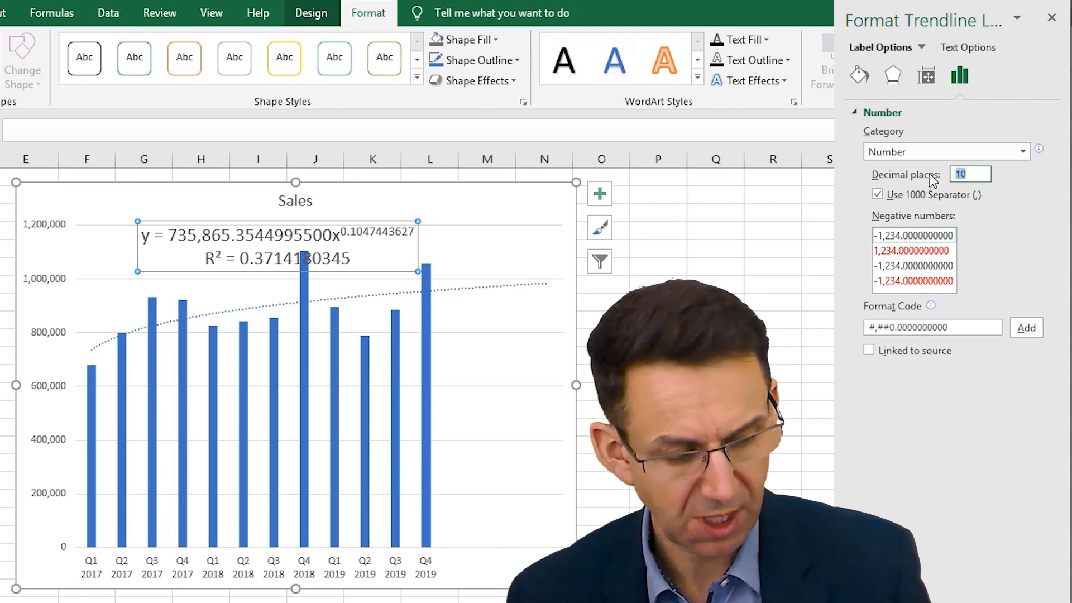
key(Return)
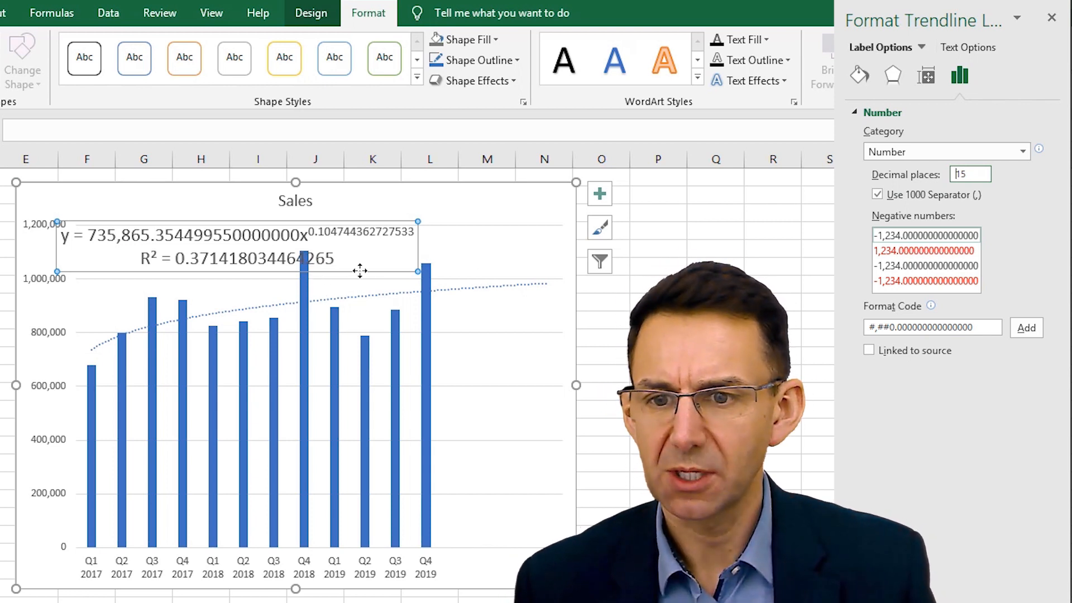
- Move the trendline label up over the chart title and copy its equation line into cell D20
mouse_move(359, 271)
mouse_down()
mouse_move(521, 275)
mouse_move(446, 276)
mouse_move(453, 242)
mouse_up()
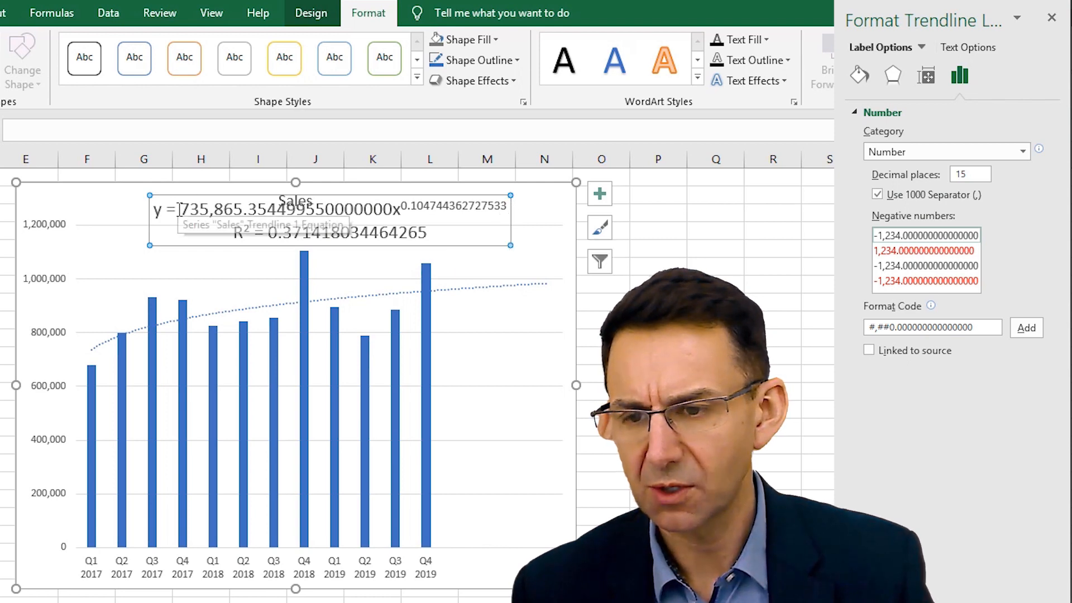
drag(157, 209, 316, 210)
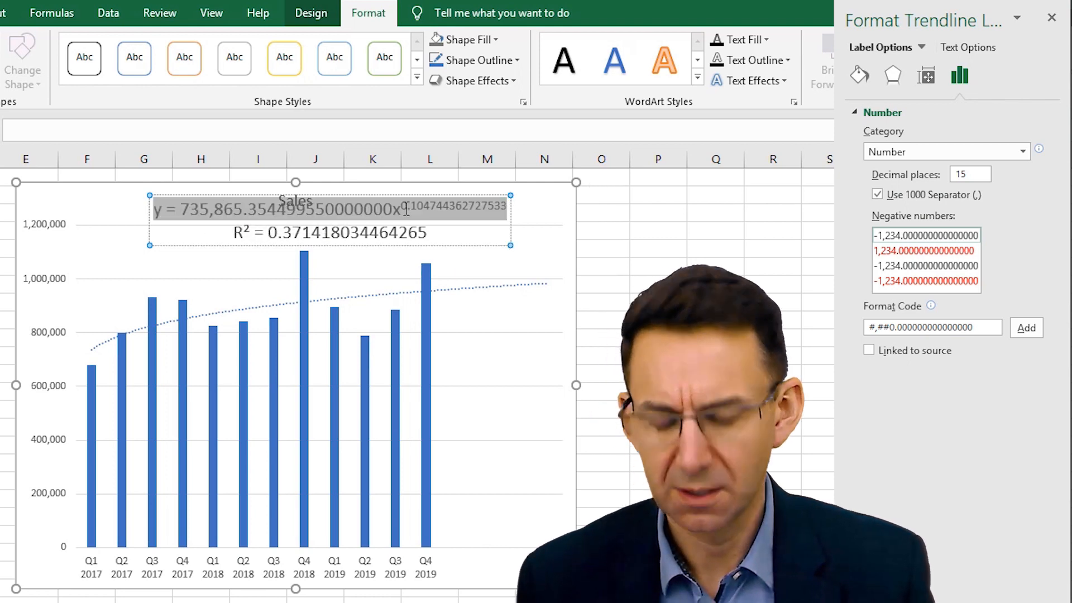
key(ctrl+c)
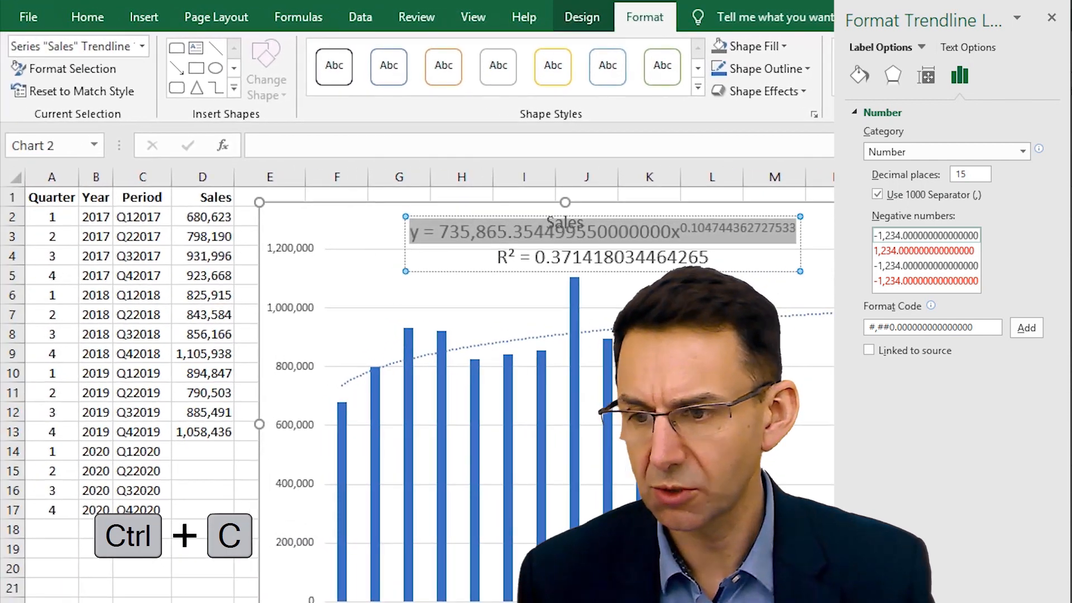
click(198, 561)
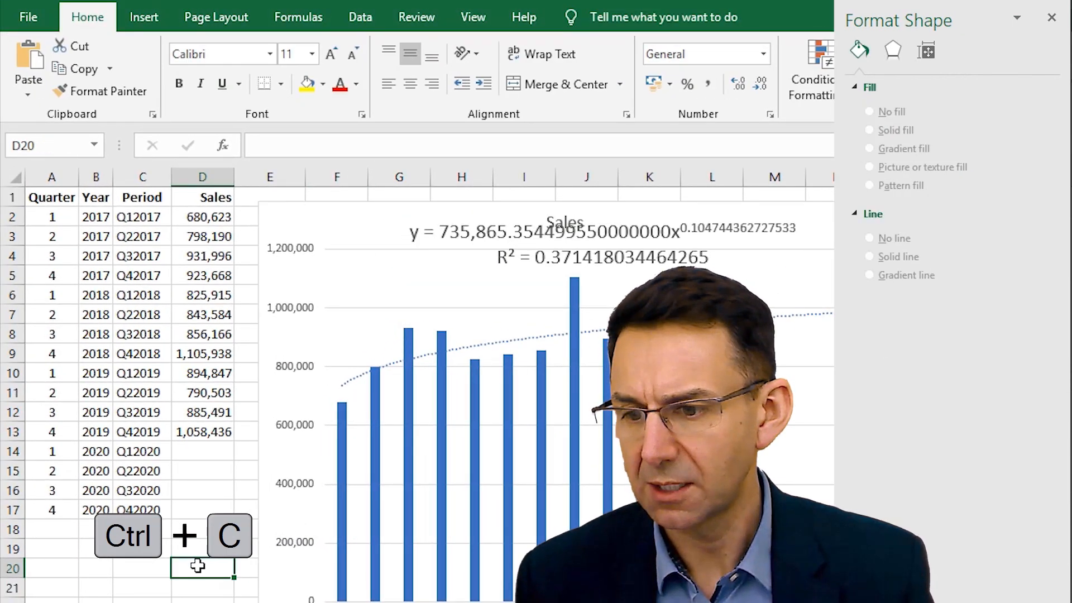
right_click(198, 566)
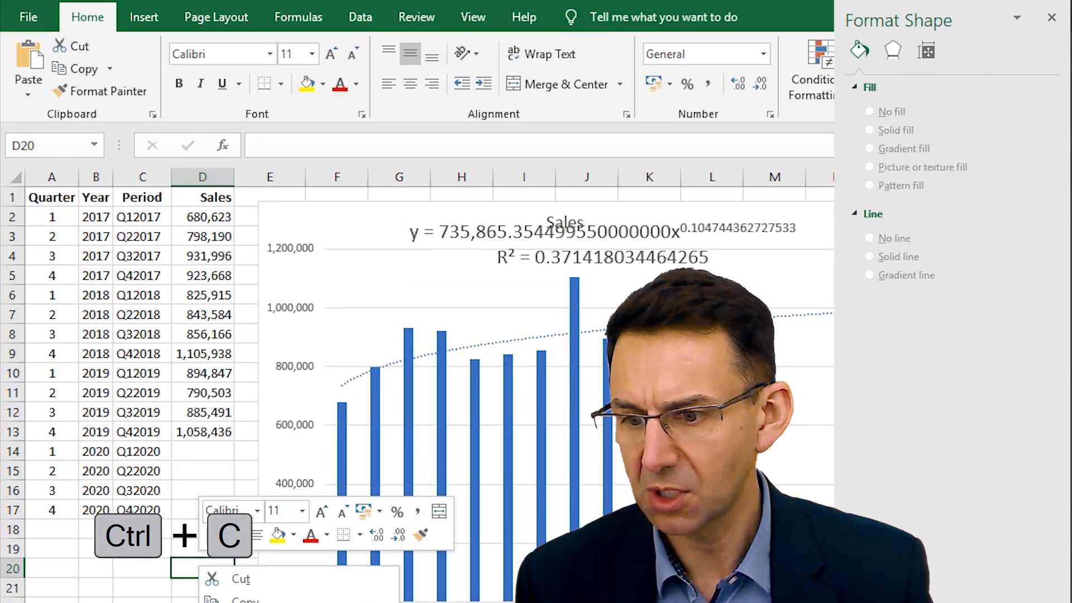
click(235, 602)
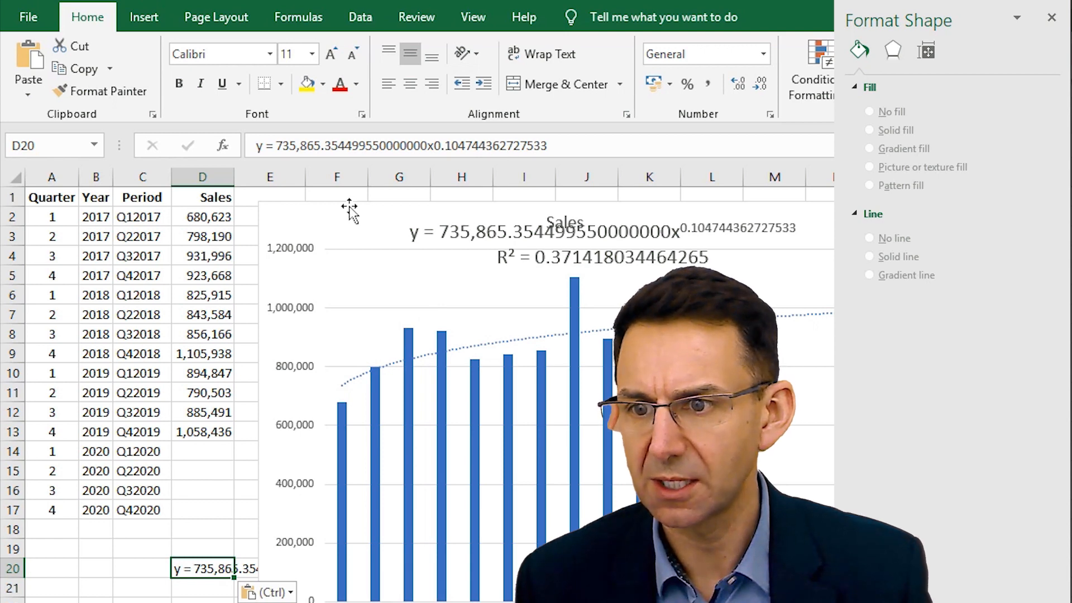
- Move the chart over to start at column I and enter the header Forecast in cell E1
drag(361, 213, 622, 209)
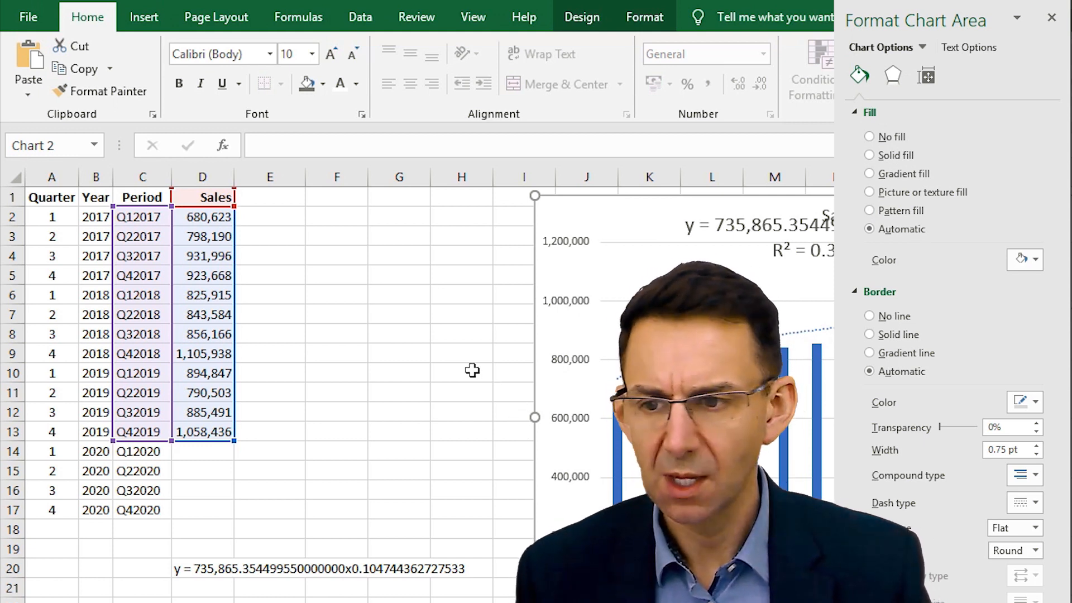
click(280, 198)
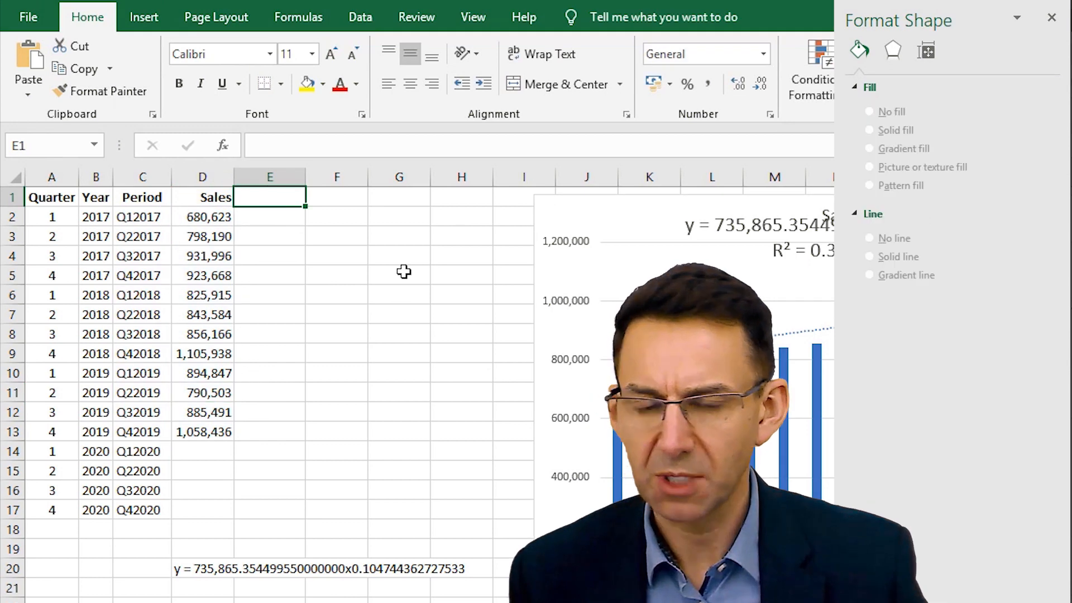
text(Forecast)
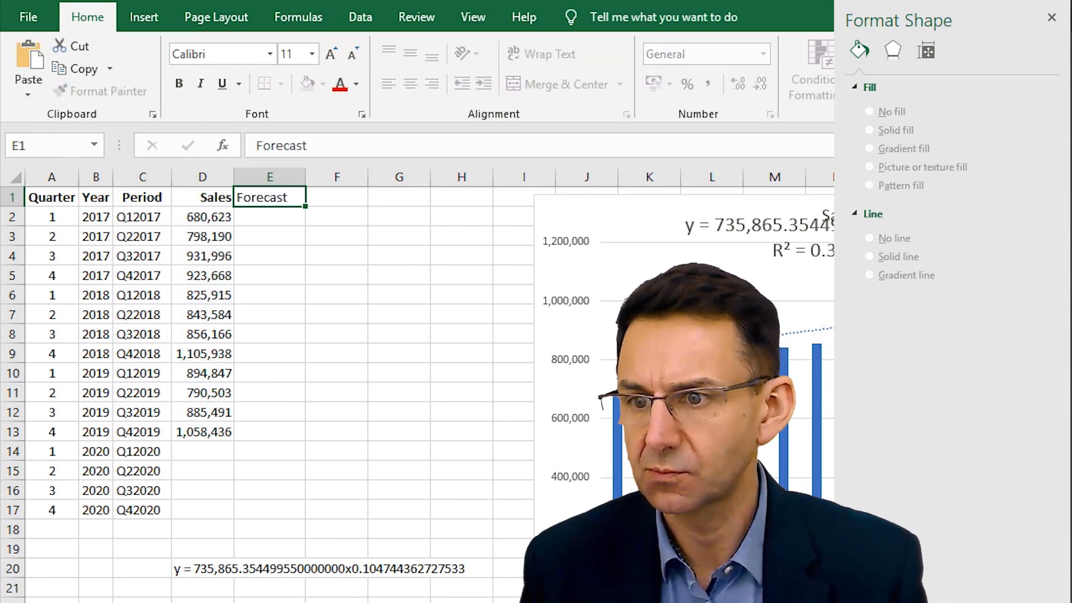
key(Return)
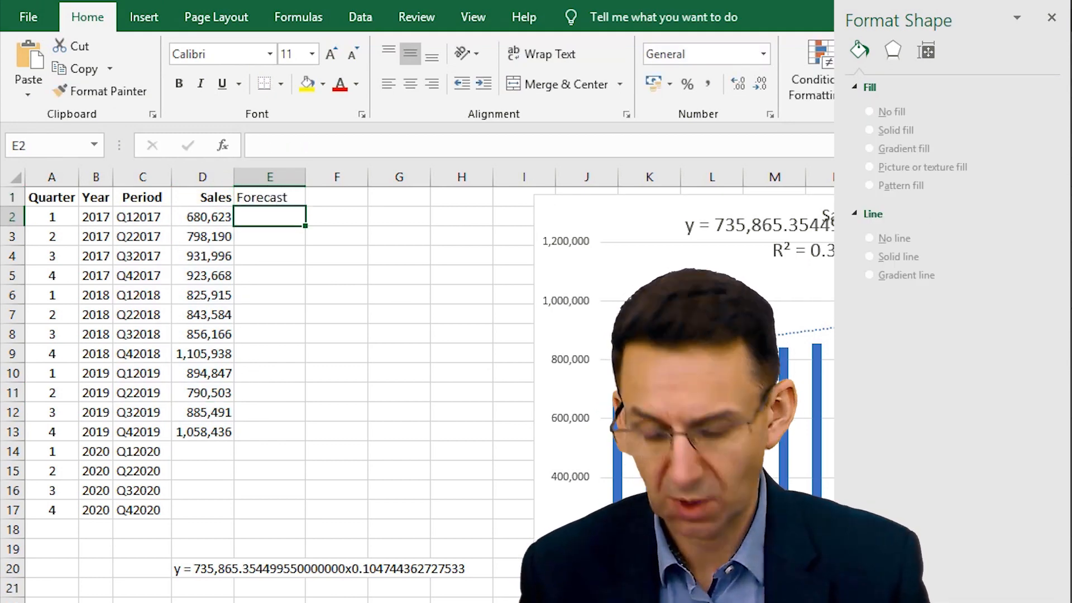
- Bold the Forecast header in E1 and right-align all of column E
key(Up)
key(ctrl+b)
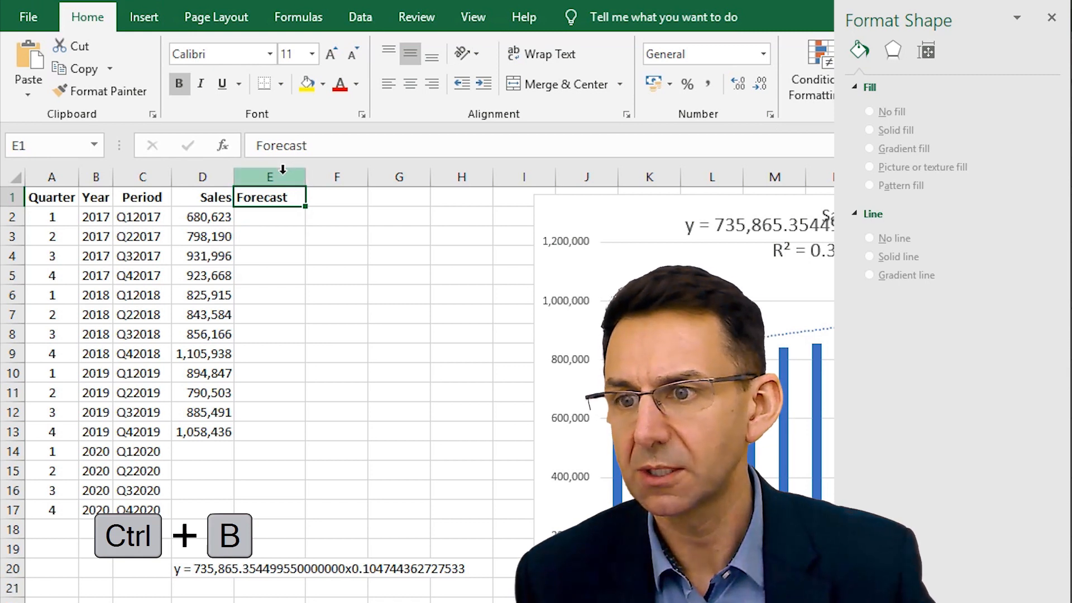
click(279, 177)
click(432, 84)
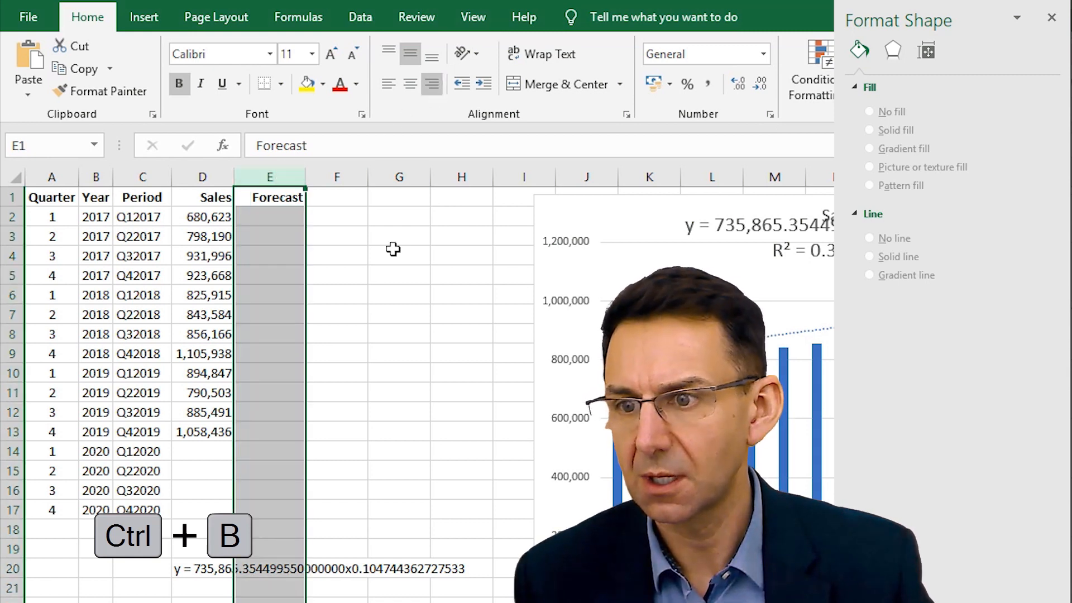
- Enter the header Index in cell F1
click(333, 199)
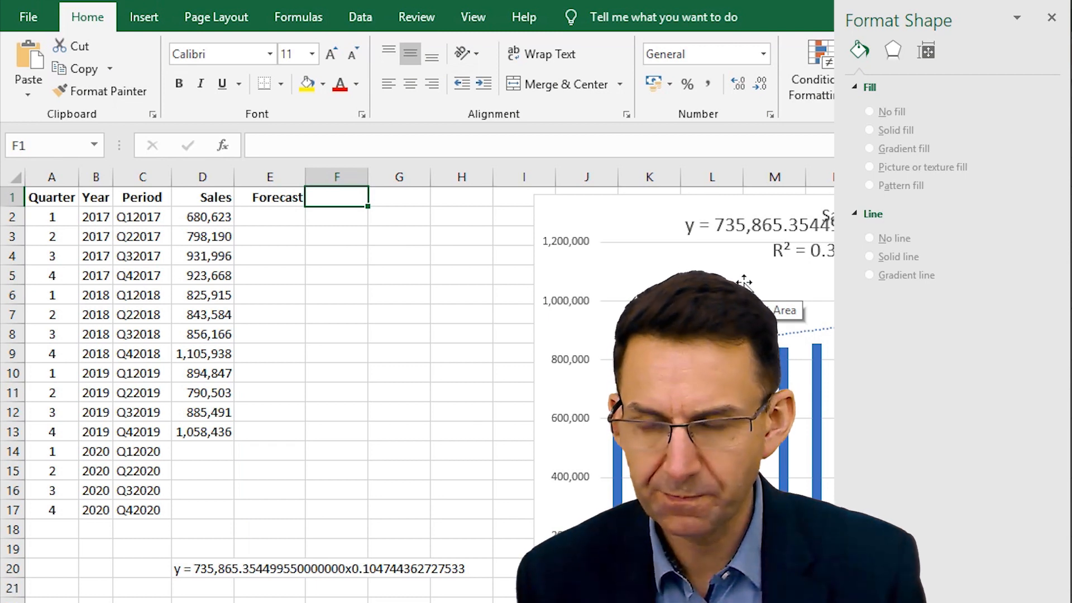
text(Index)
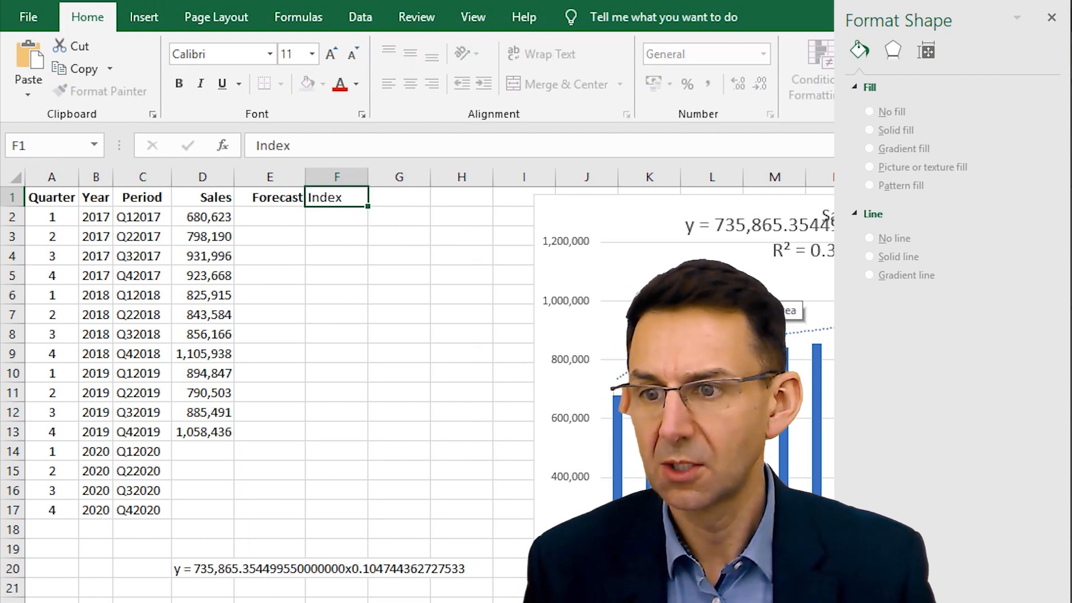
key(Return)
key(Up)
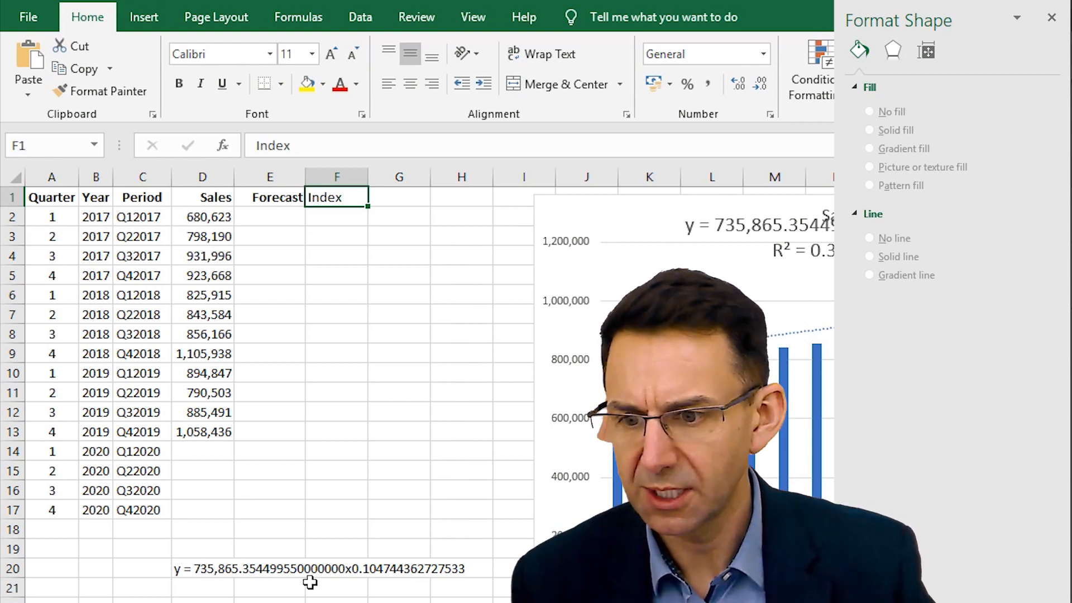
- Examine the x variable within the trendline equation stored in cell D20, leaving the cell unedited
click(184, 569)
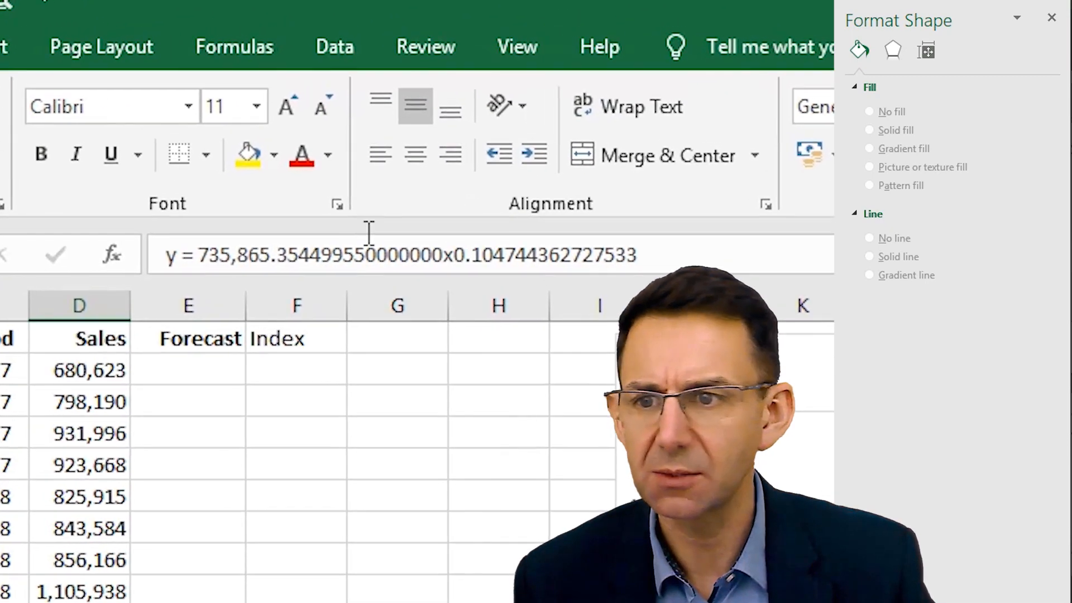
drag(457, 270, 448, 270)
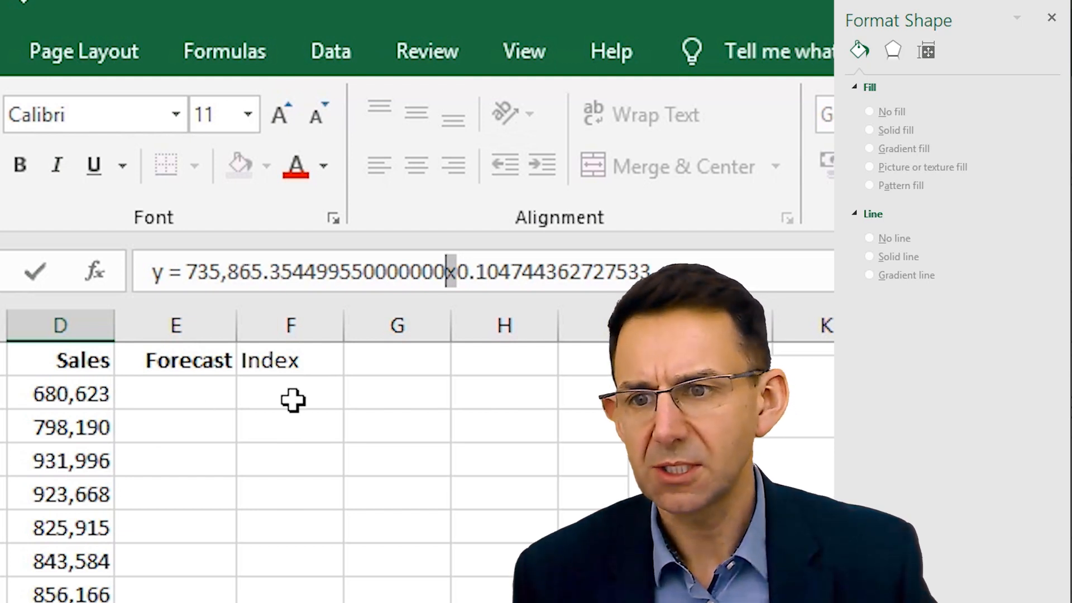
key(Escape)
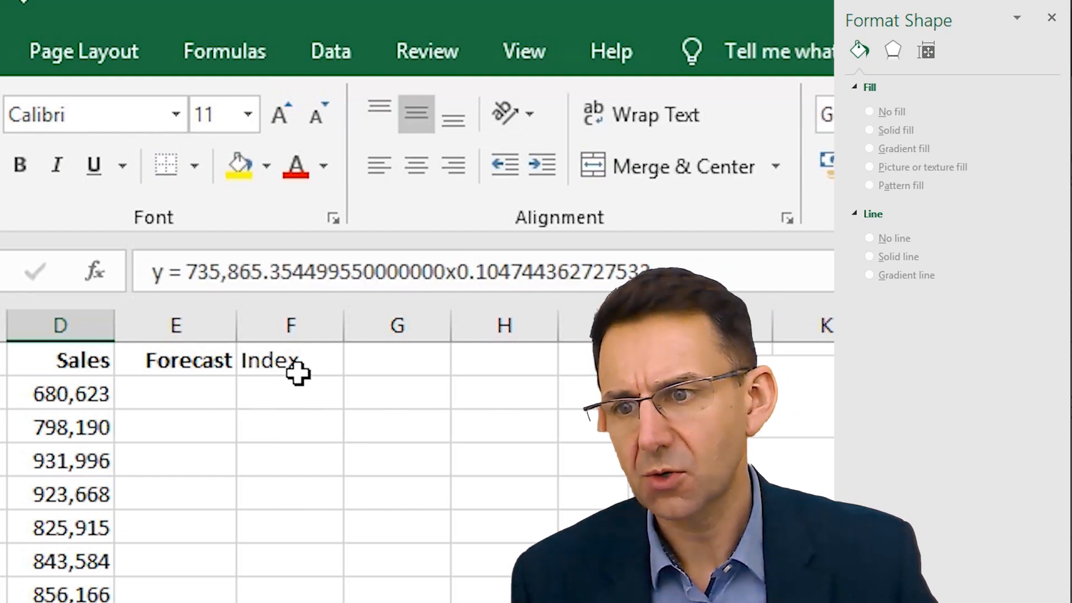
- Number the Index column by entering 1 in F2 and =F2+1 in F3, and fill the formula down to F17
click(302, 358)
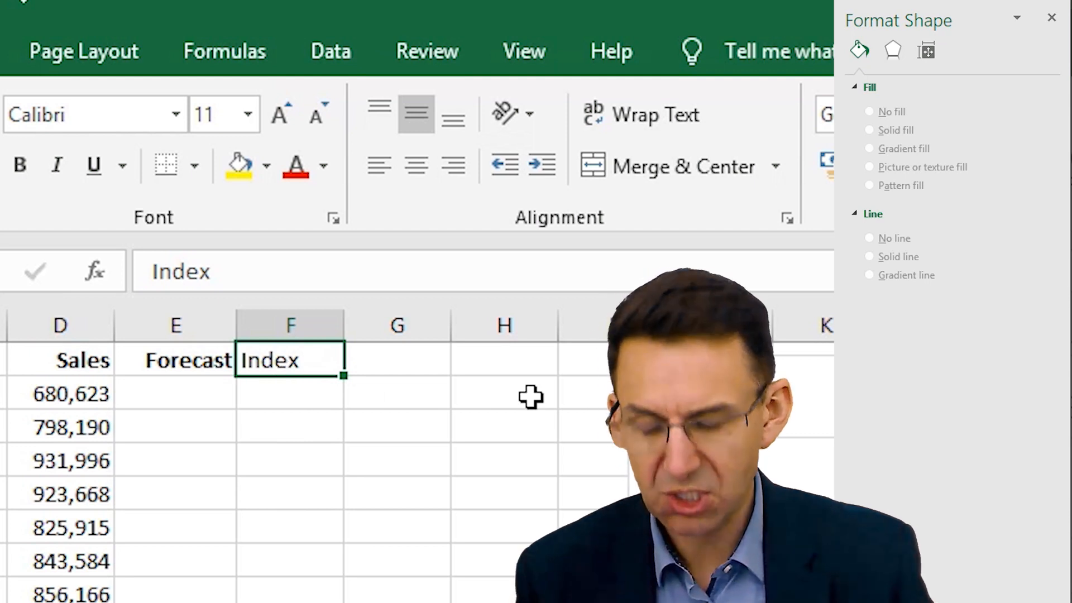
key(Down)
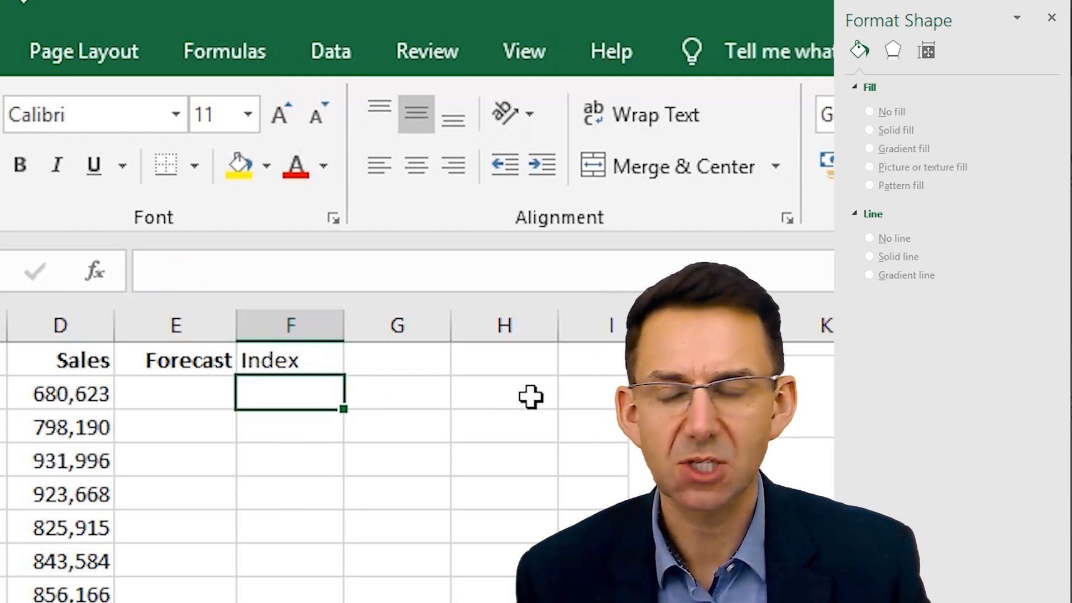
text(1)
key(Return)
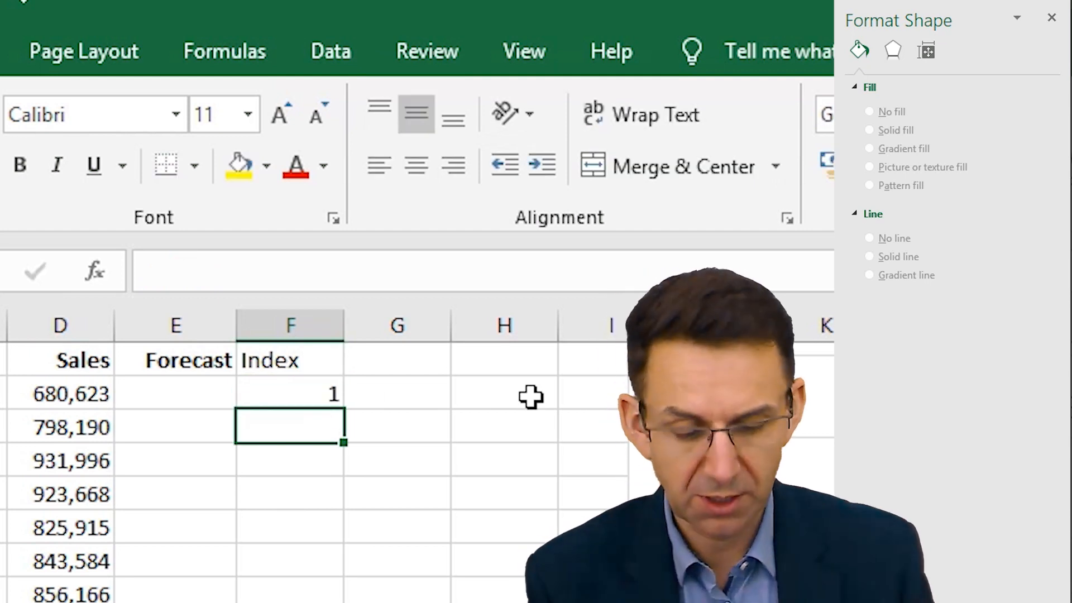
text(=)
key(Up)
text(+1)
key(Return)
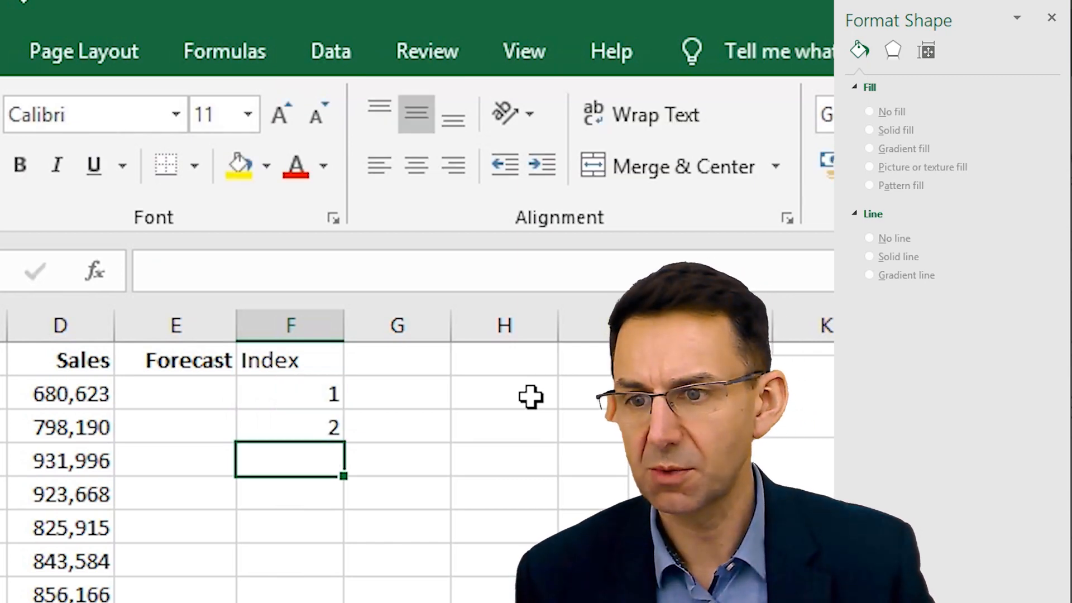
key(Up)
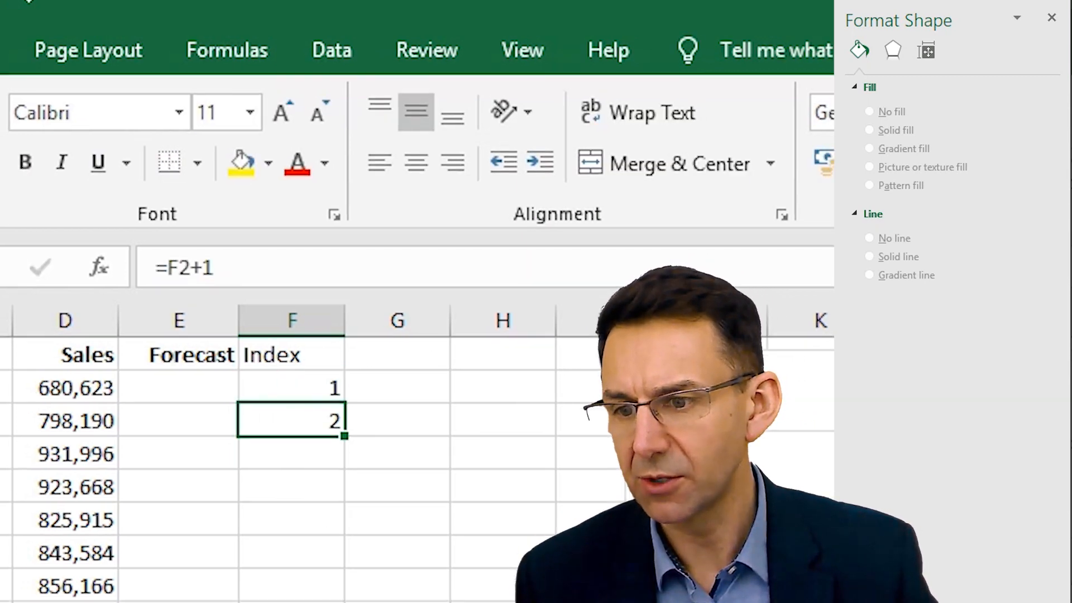
drag(345, 435, 368, 518)
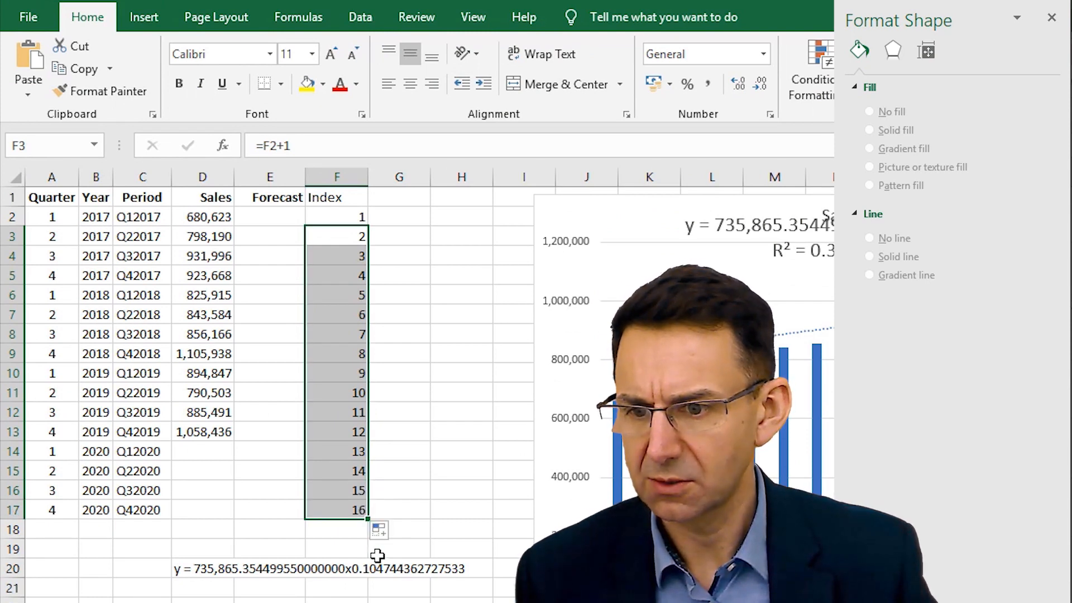
- Center column F, bold its Index header and fit the column width to its contents
click(338, 176)
click(410, 84)
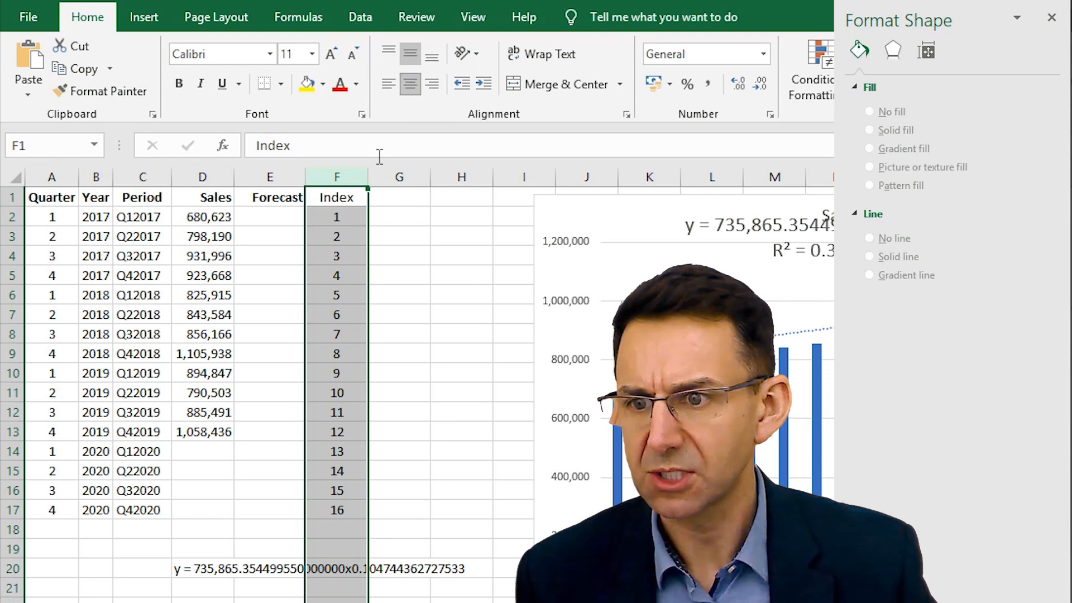
click(354, 197)
key(ctrl+b)
double_click(367, 173)
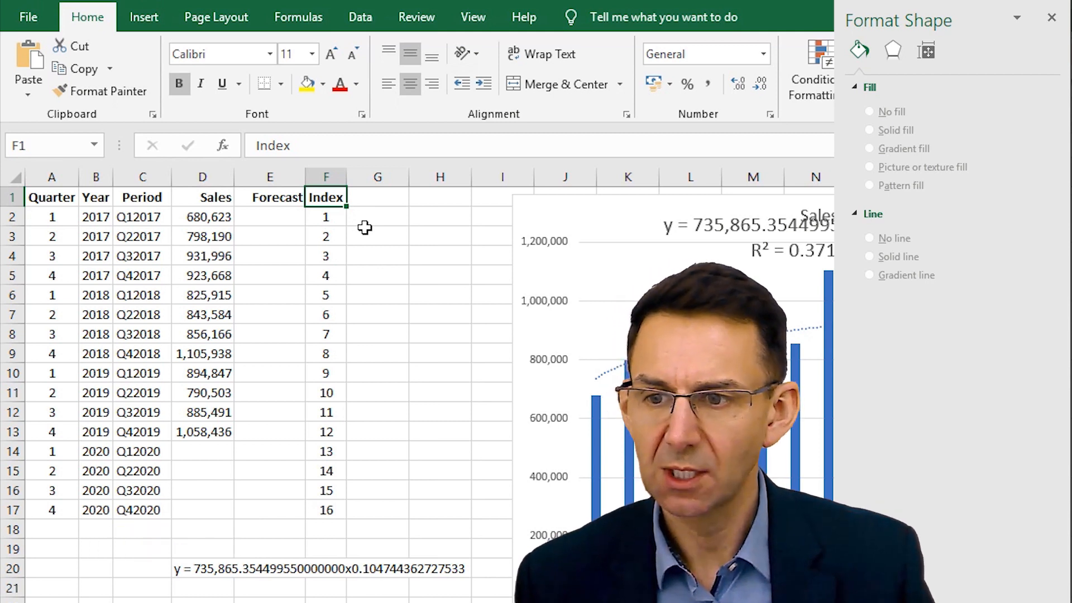
- Enter the headers Multiple in cell G1 and Power in cell H1
click(332, 216)
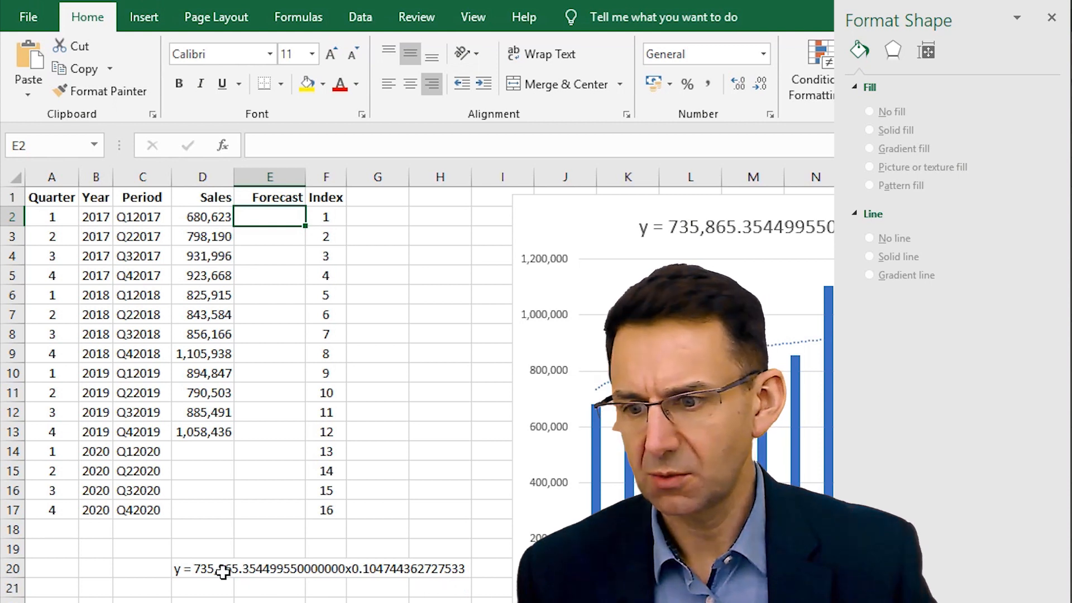
click(186, 570)
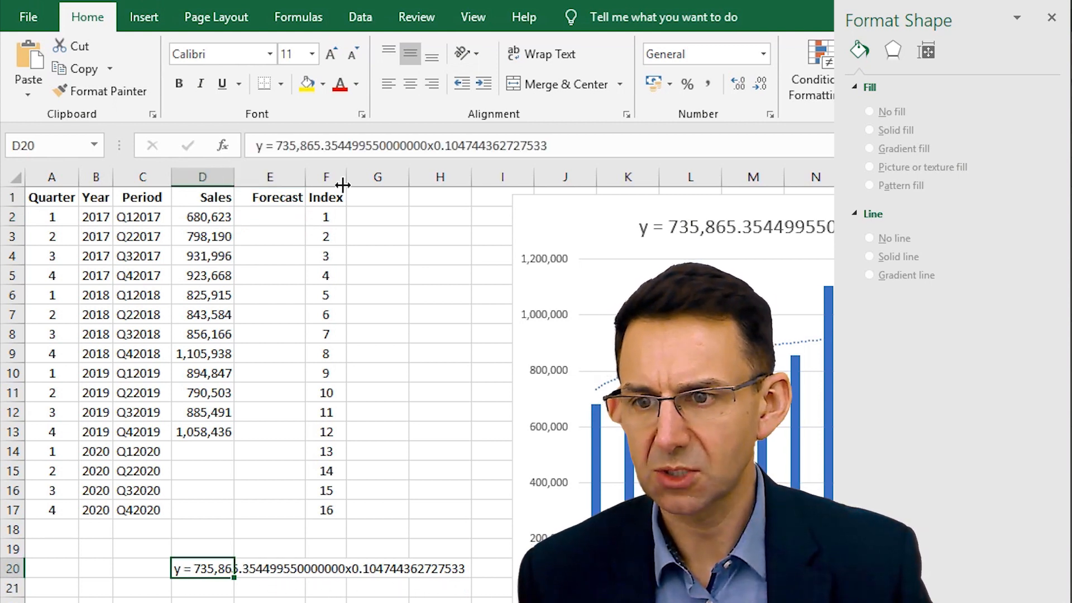
click(385, 199)
text(C)
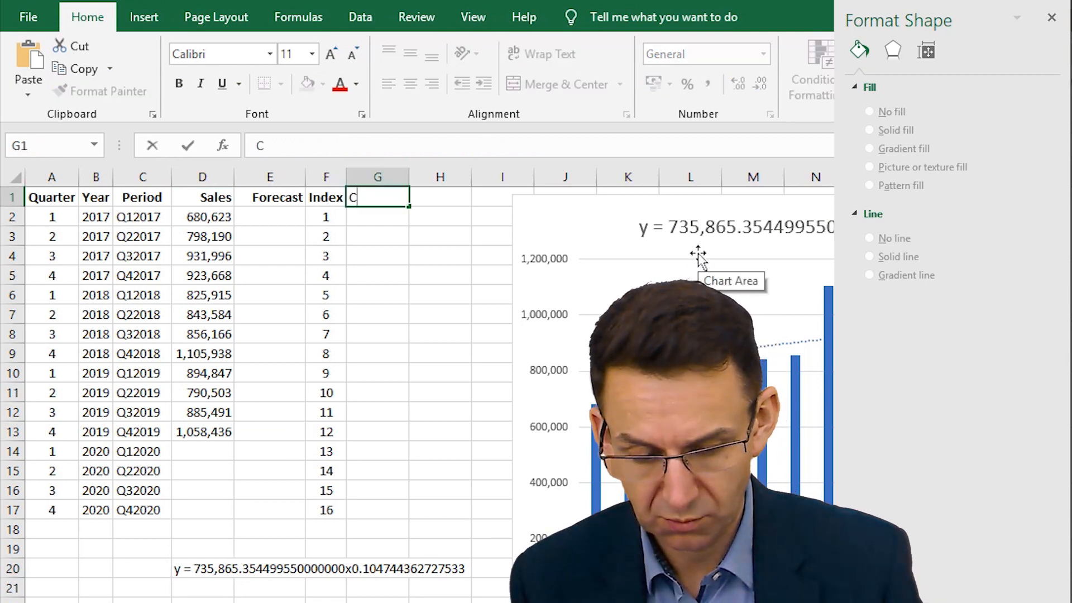
text(Mult)
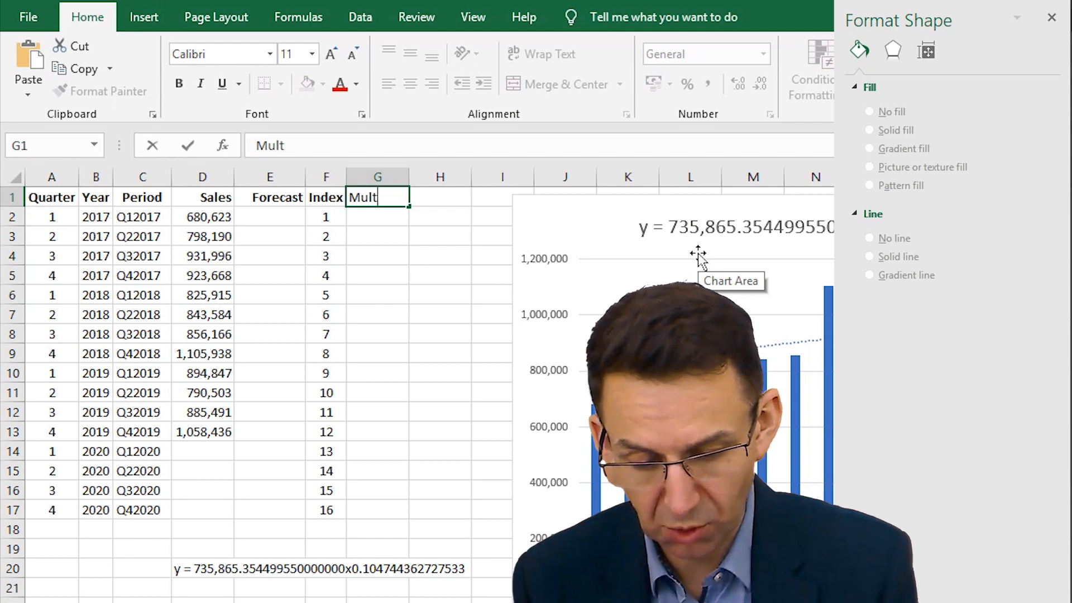
text(iple)
key(Return)
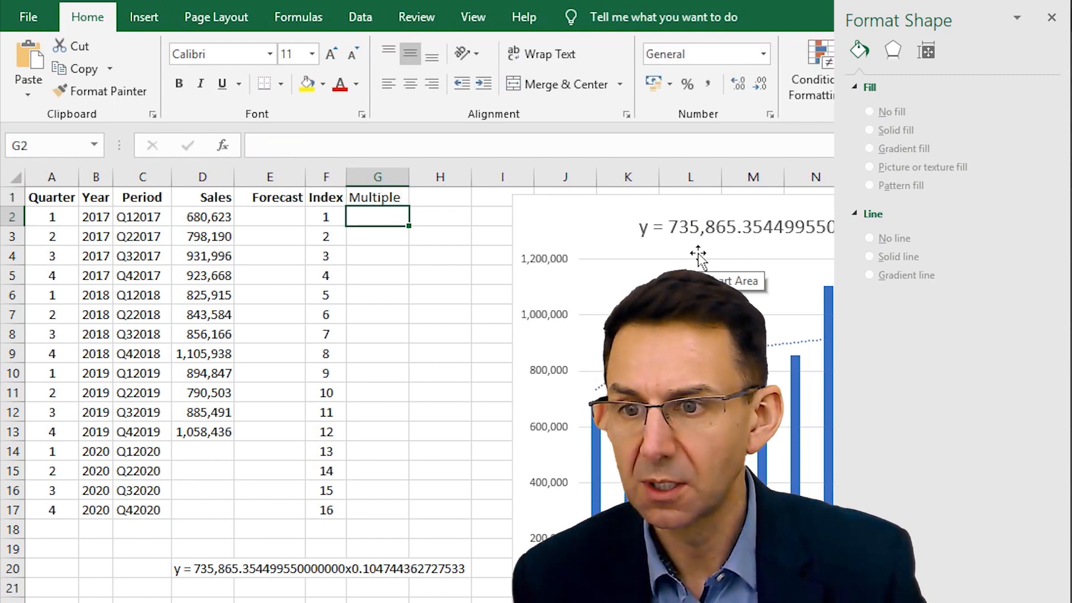
key(Up)
key(Right)
text(Power)
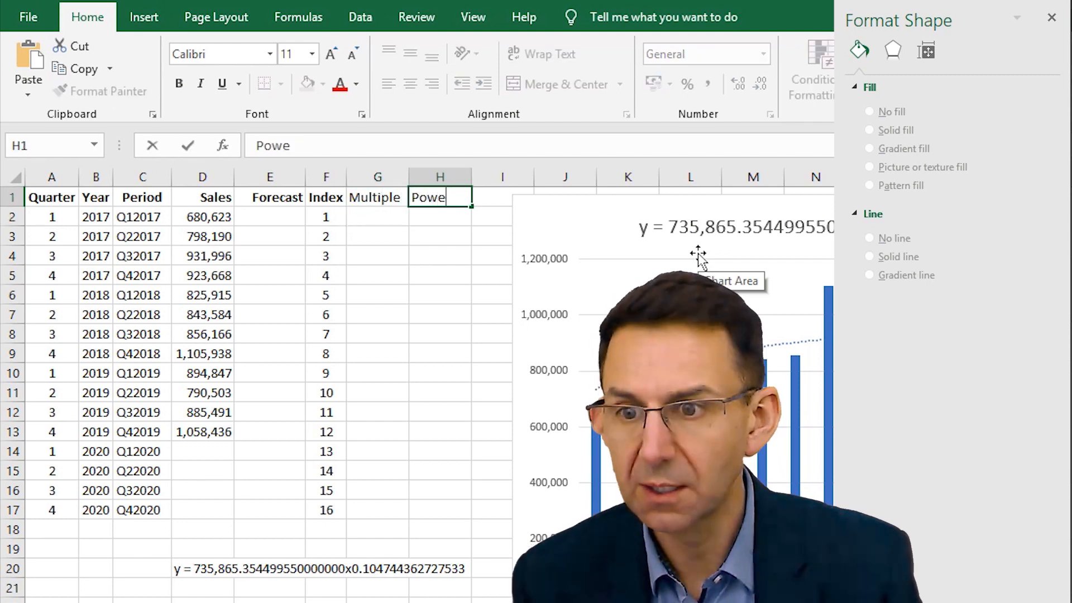
key(Return)
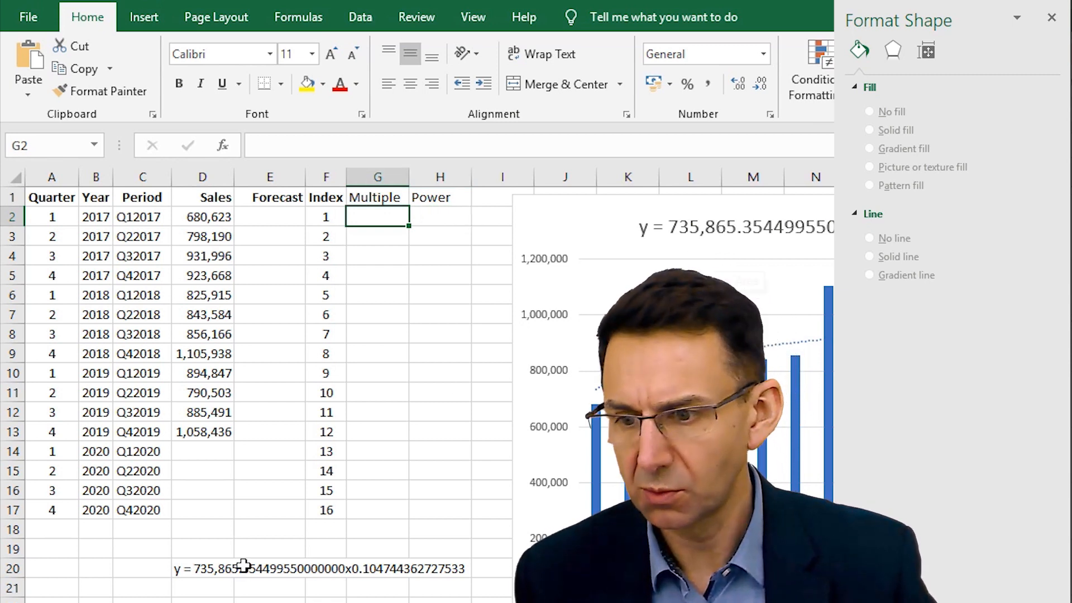
- Copy the multiplier 735,865.35449955 from the equation in D20 into G2 and fit column G's width to it
click(208, 571)
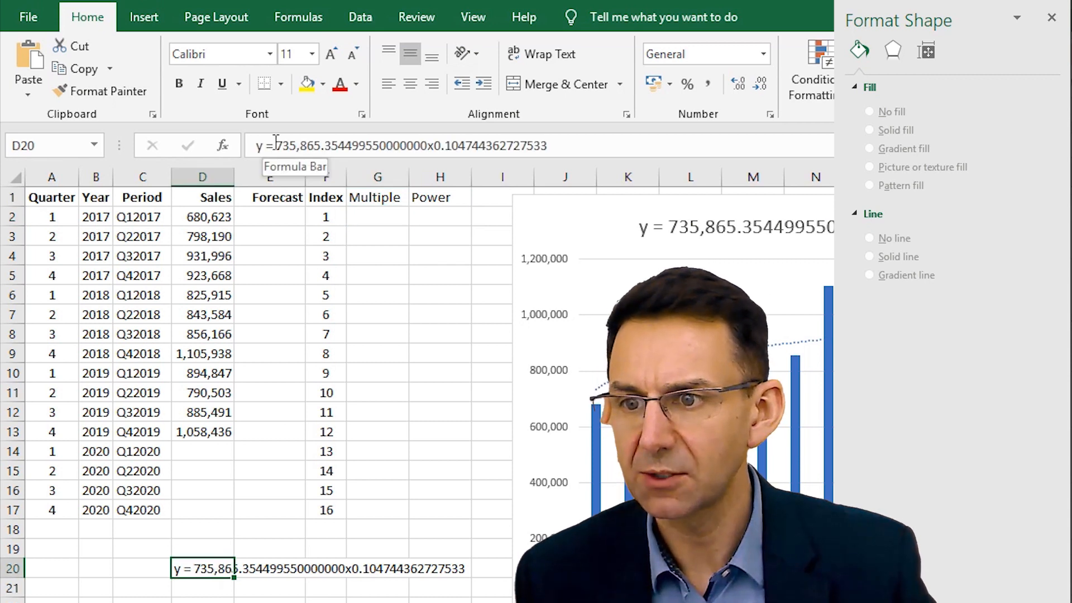
drag(274, 144, 376, 143)
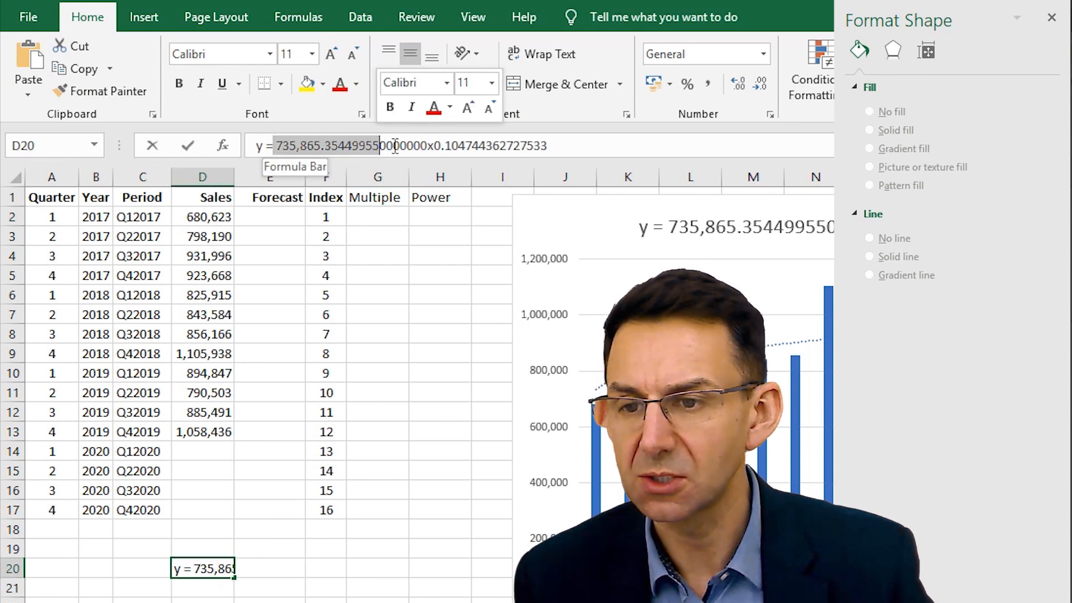
key(ctrl+c)
key(Return)
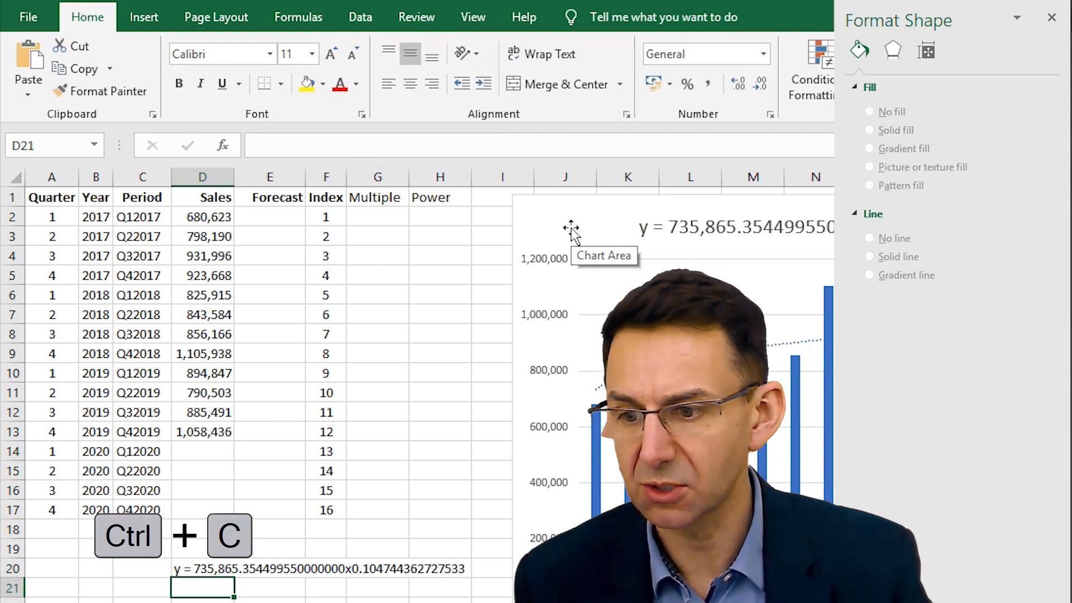
click(395, 216)
key(ctrl+v)
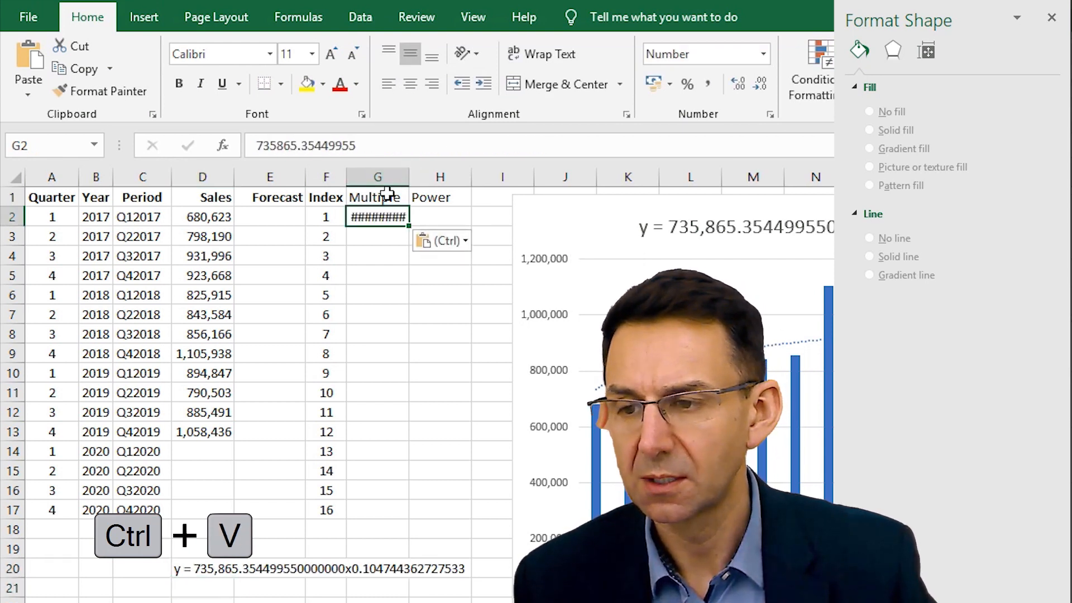
double_click(409, 177)
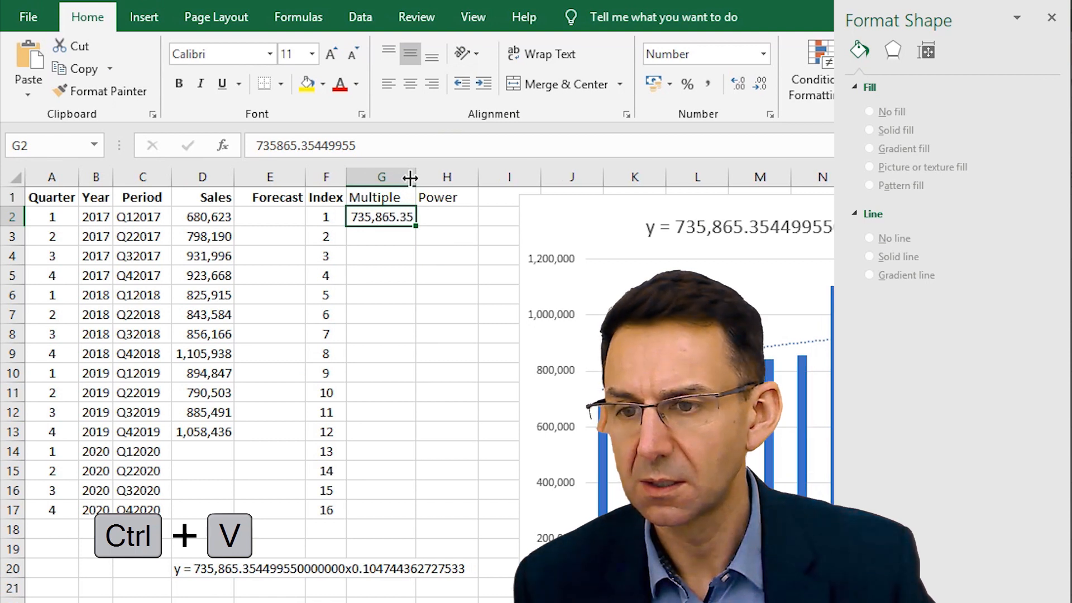
- Copy the exponent 0.104744362727533 from the equation in D20 into cell H2 under Power
click(198, 571)
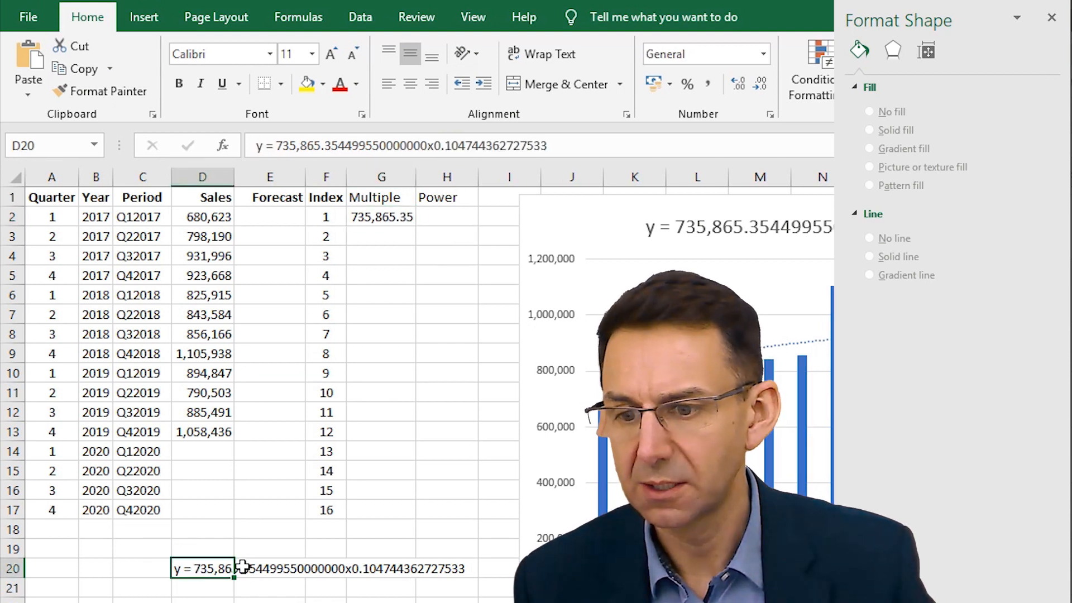
drag(434, 146, 606, 148)
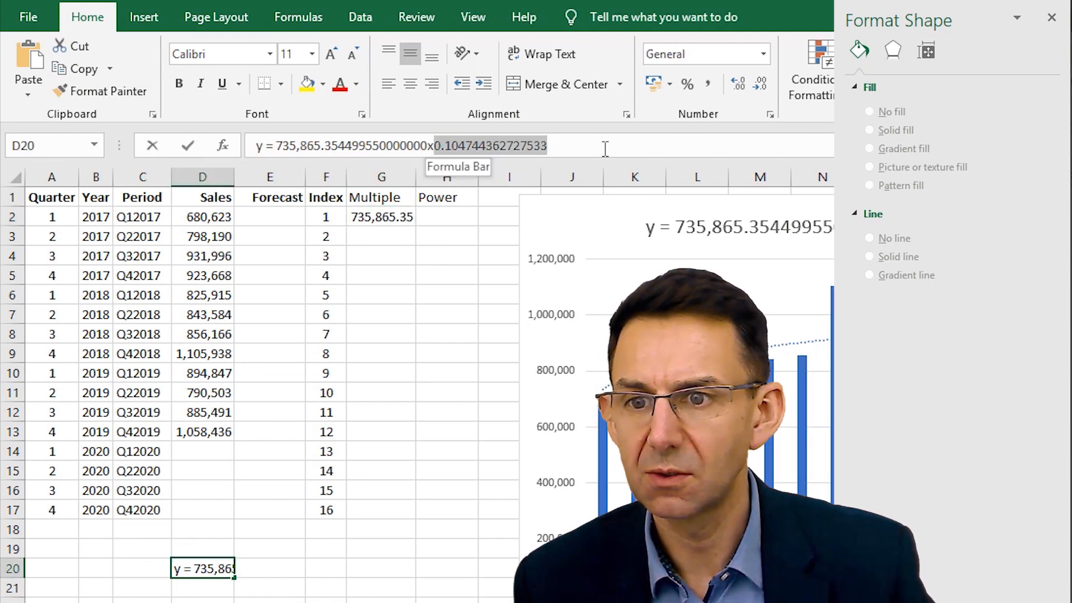
key(ctrl+c)
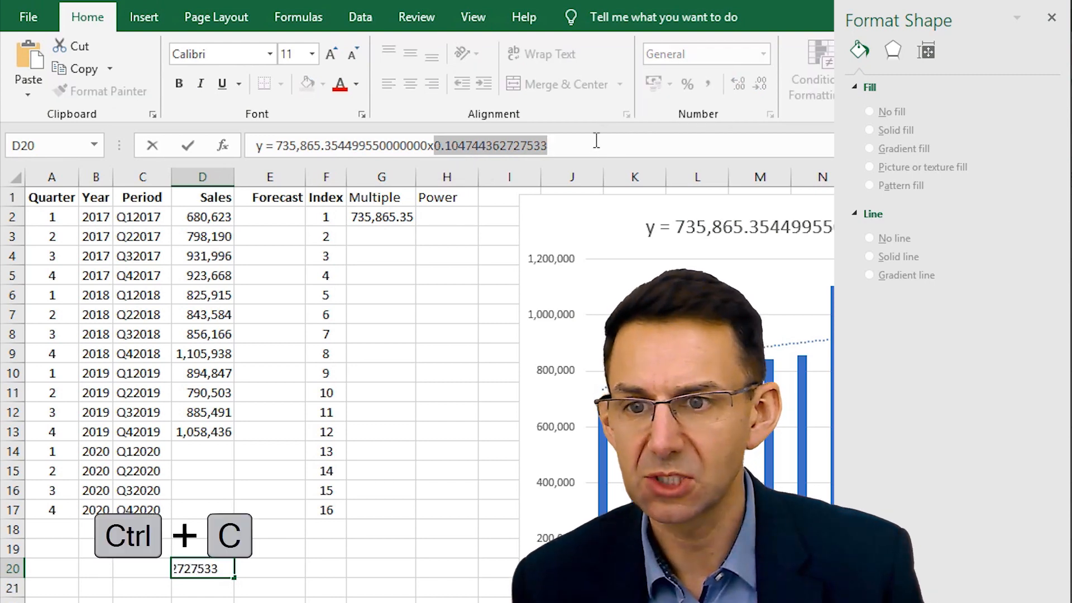
key(Return)
click(436, 206)
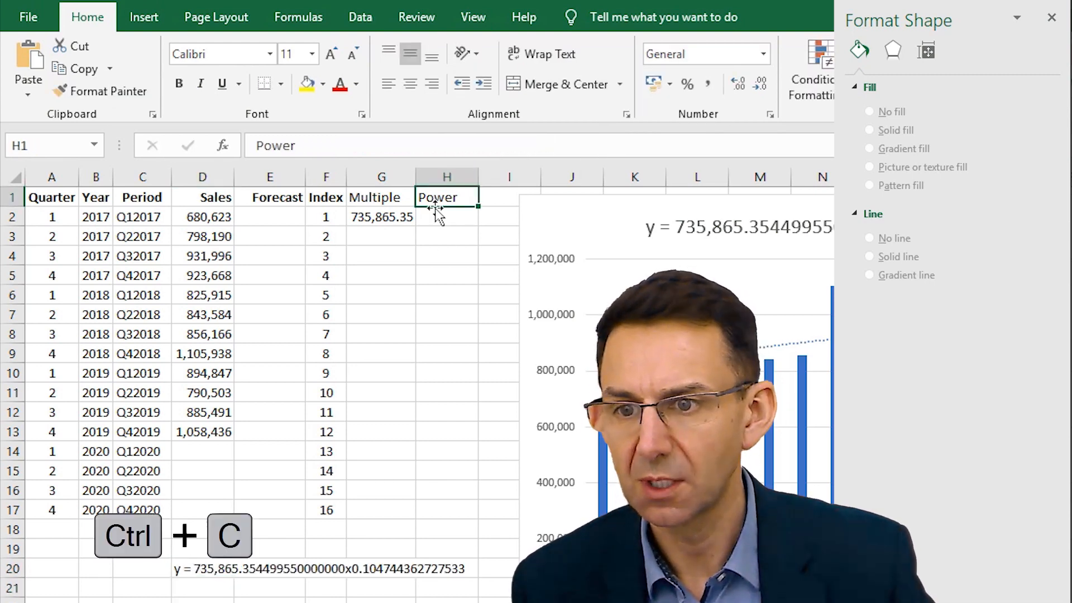
click(440, 217)
key(ctrl+v)
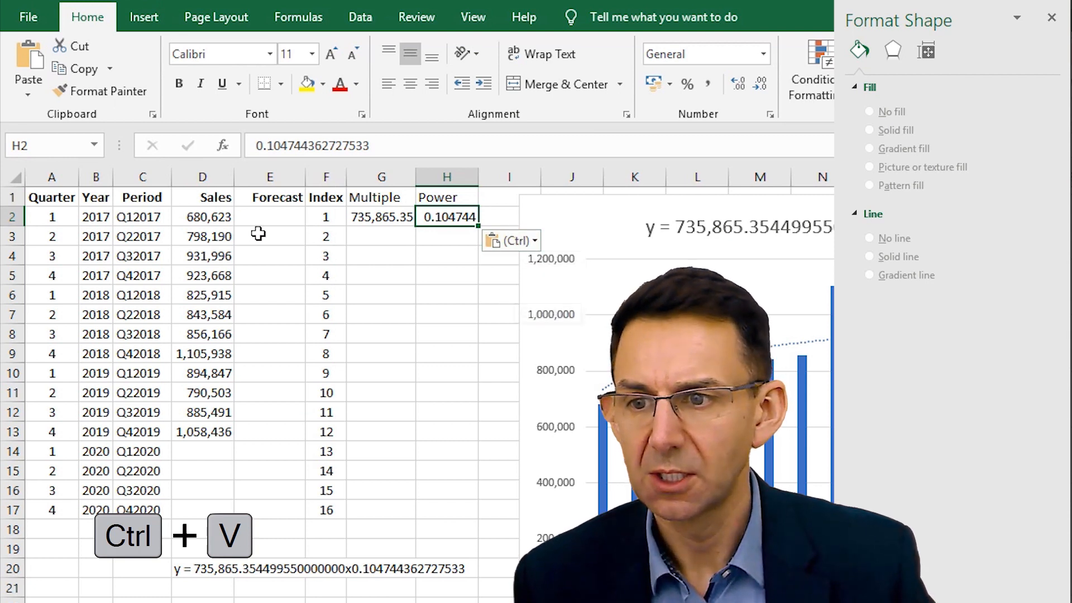
- Enter the forecast formula =G2*F2^H2 in cell E2
click(268, 219)
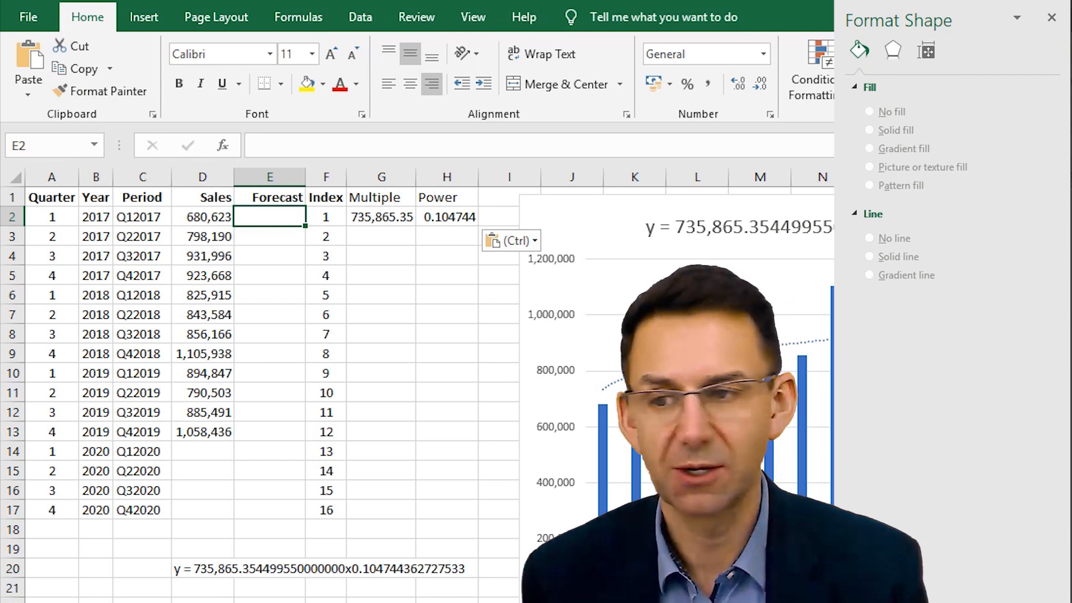
text(=)
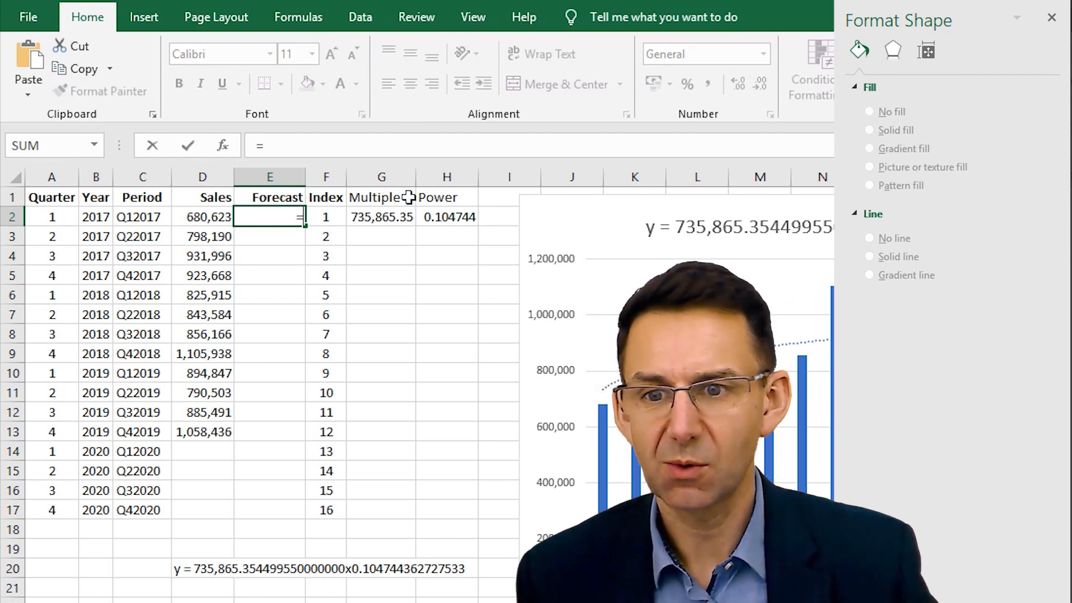
click(398, 219)
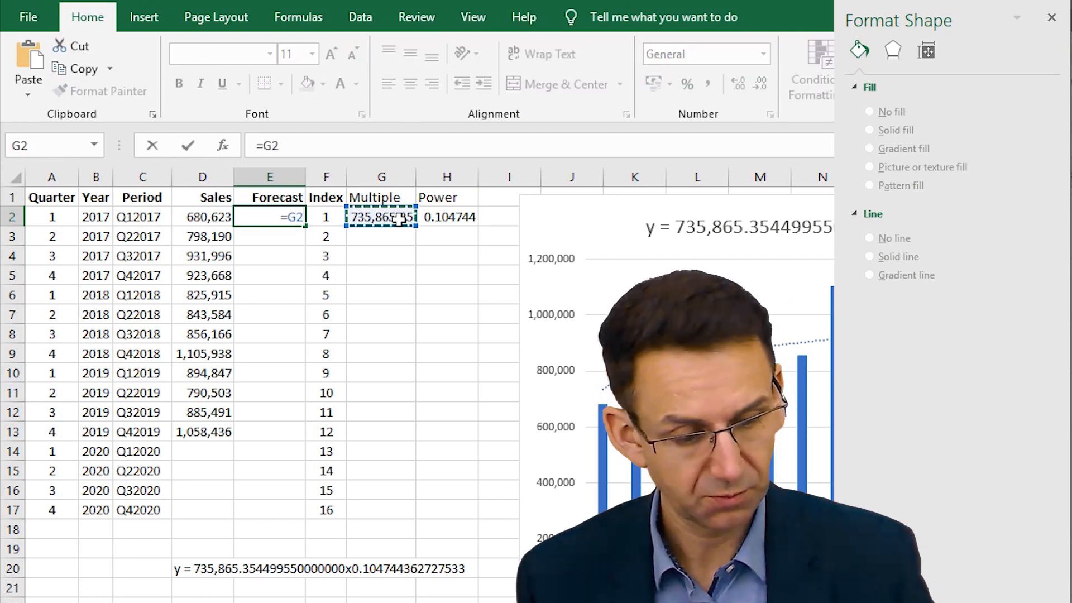
text(*)
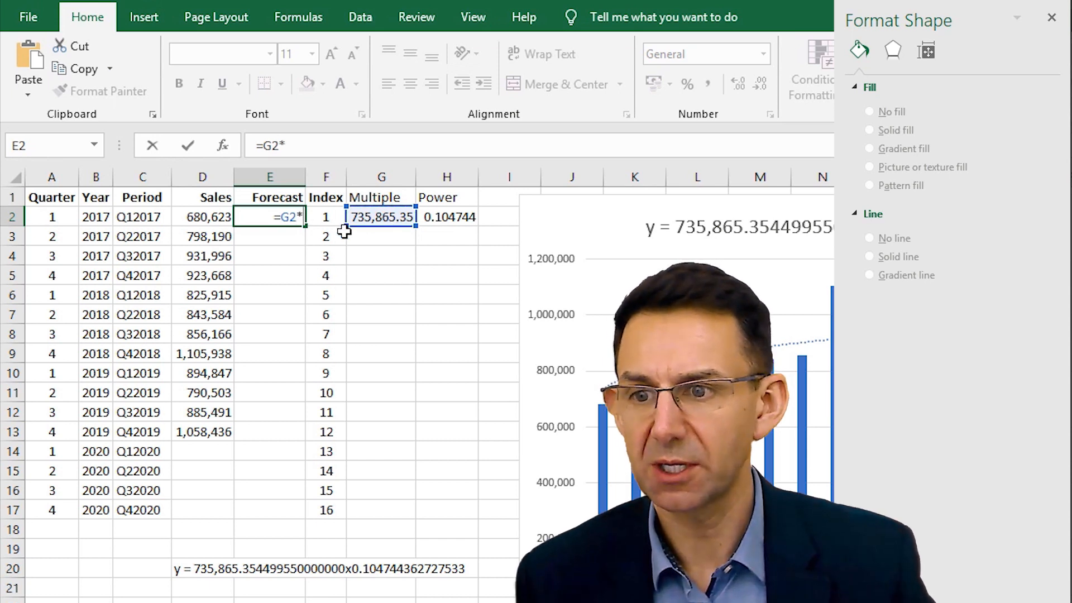
click(326, 221)
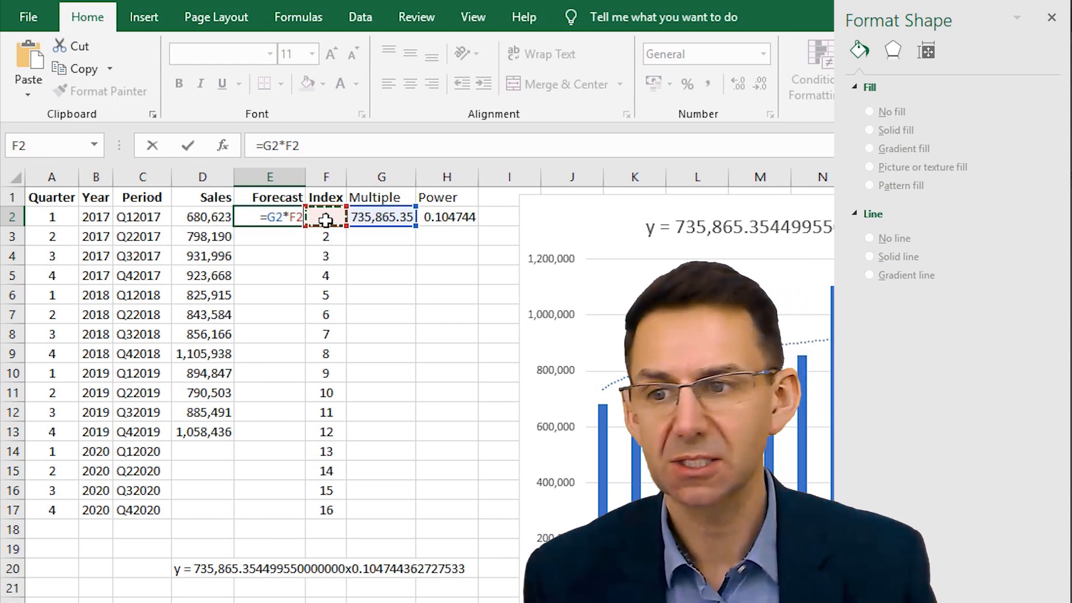
text(^)
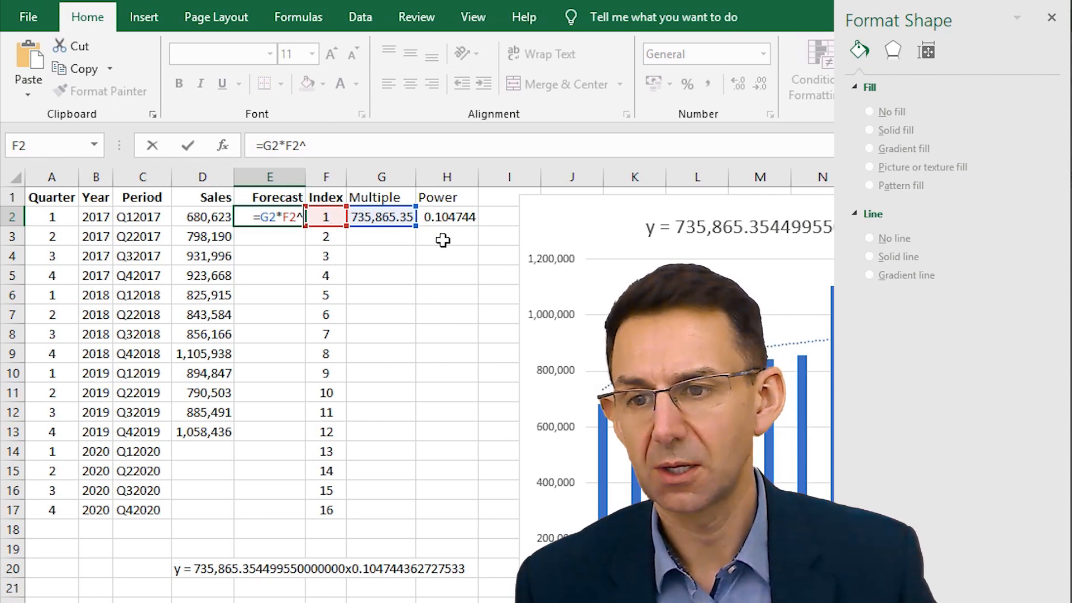
click(446, 215)
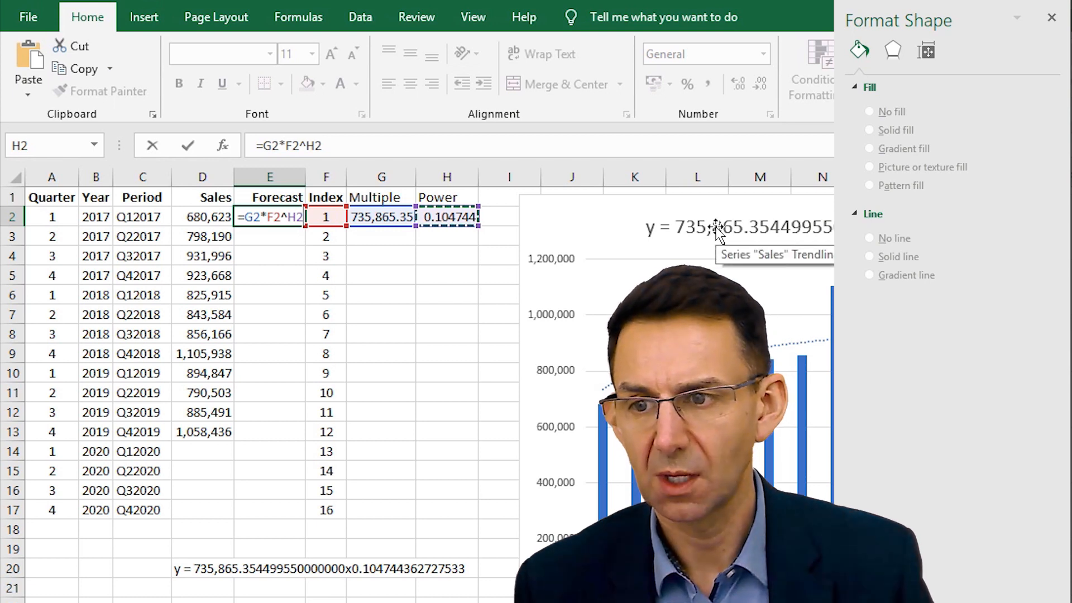
key(Return)
key(Up)
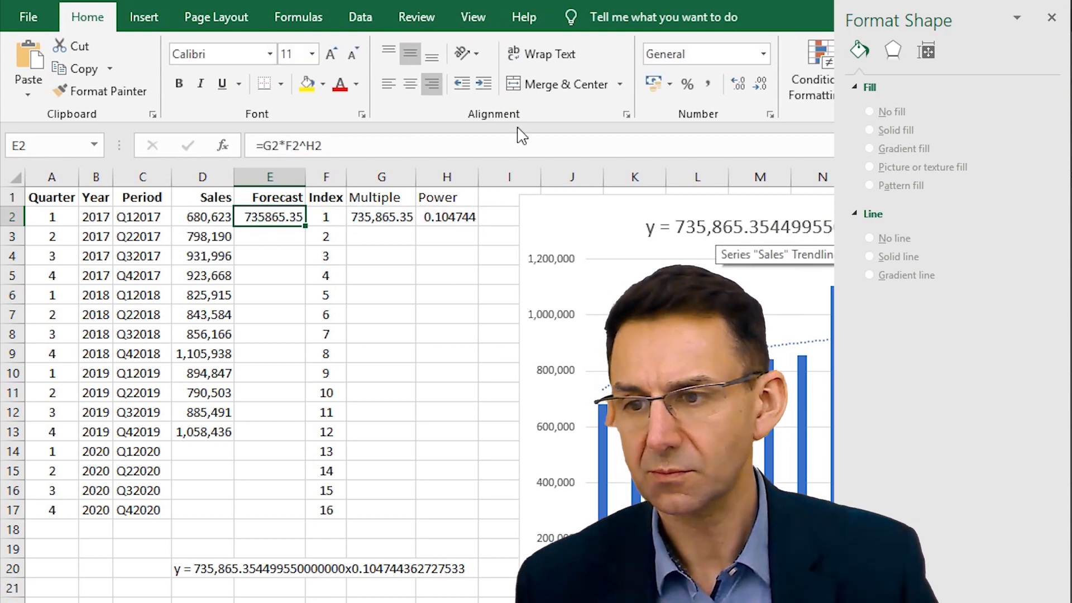
- Copy the formatting of the Sales column D to the Forecast column E with Format Painter
click(215, 179)
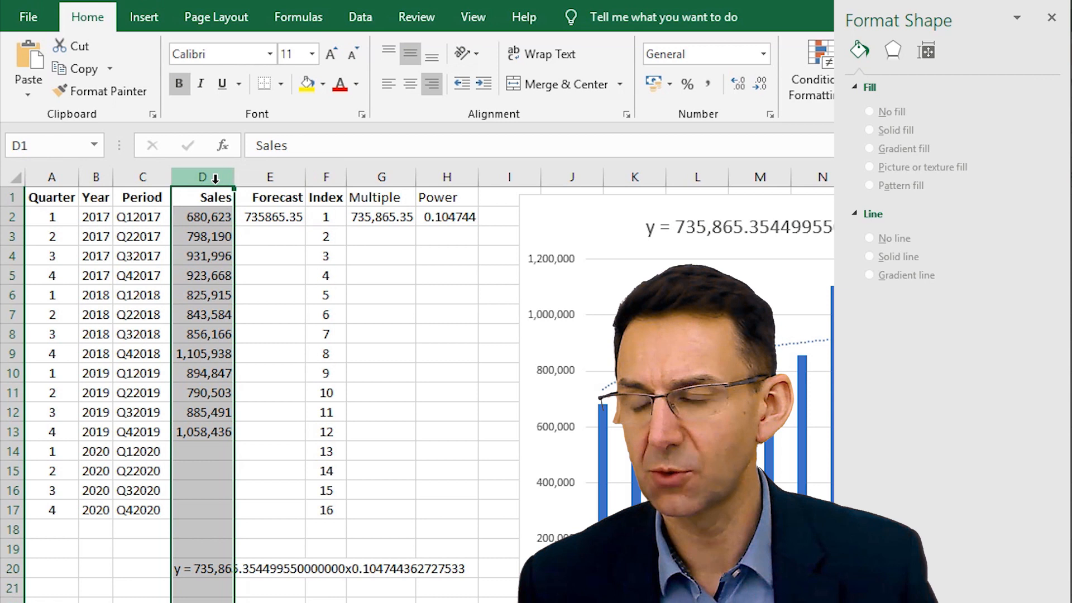
click(125, 84)
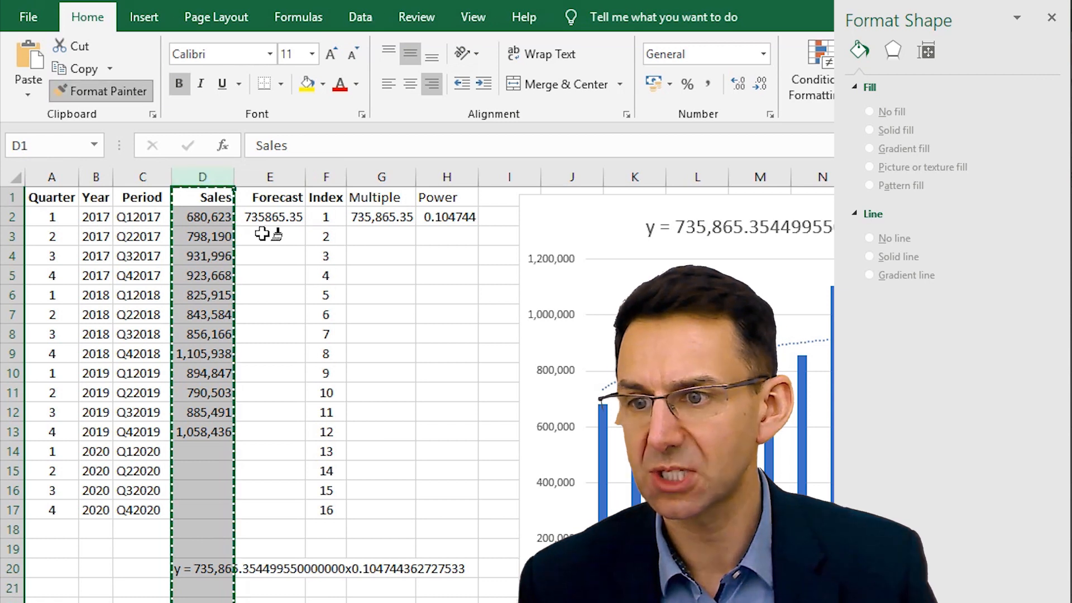
click(279, 179)
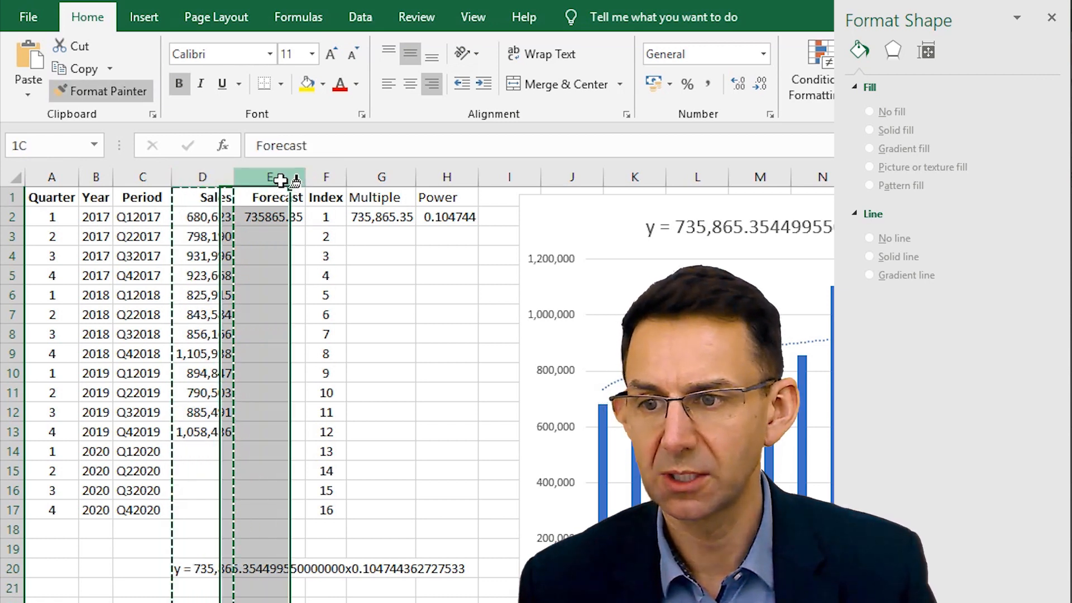
- Enter =G2 in cell G3 under Multiple and fill it down to G17
click(265, 218)
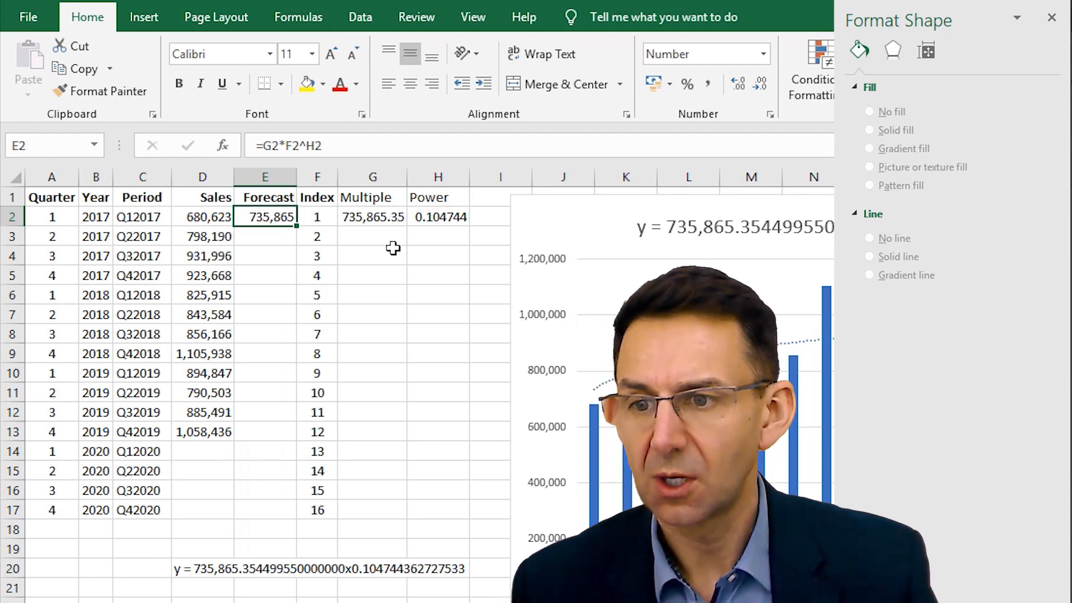
click(390, 237)
key(Up)
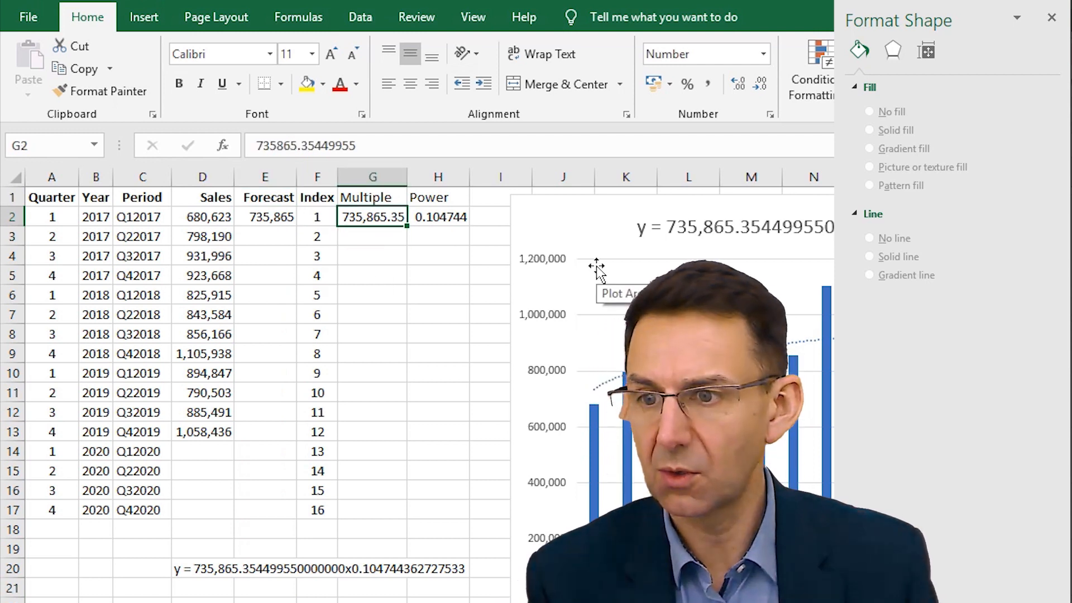
key(Left)
key(Left)
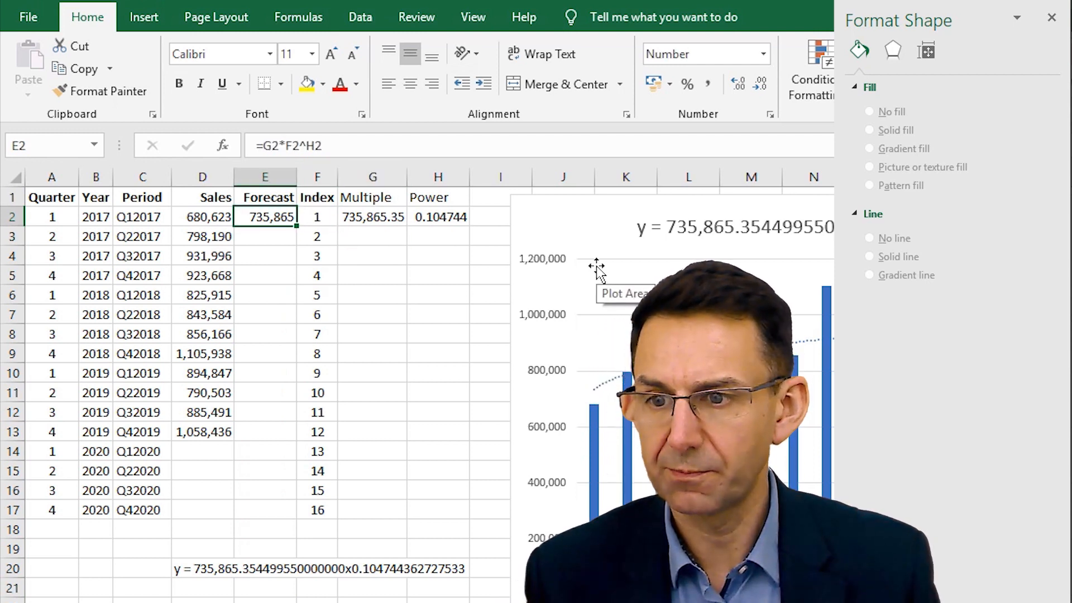
key(Right)
key(Right)
key(Down)
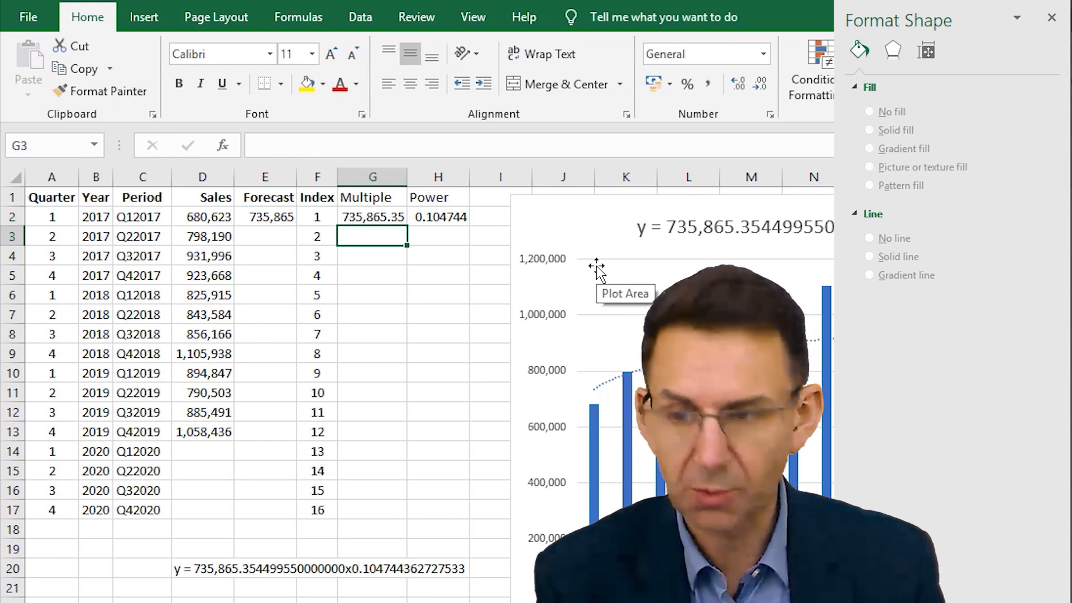
text(=)
key(Up)
key(Return)
key(Up)
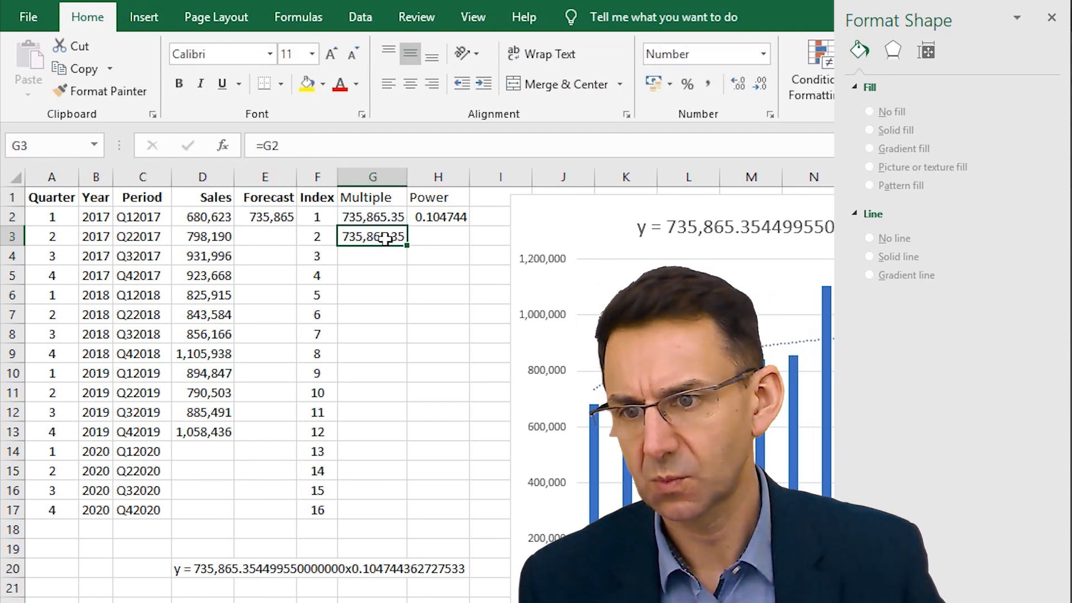
double_click(406, 244)
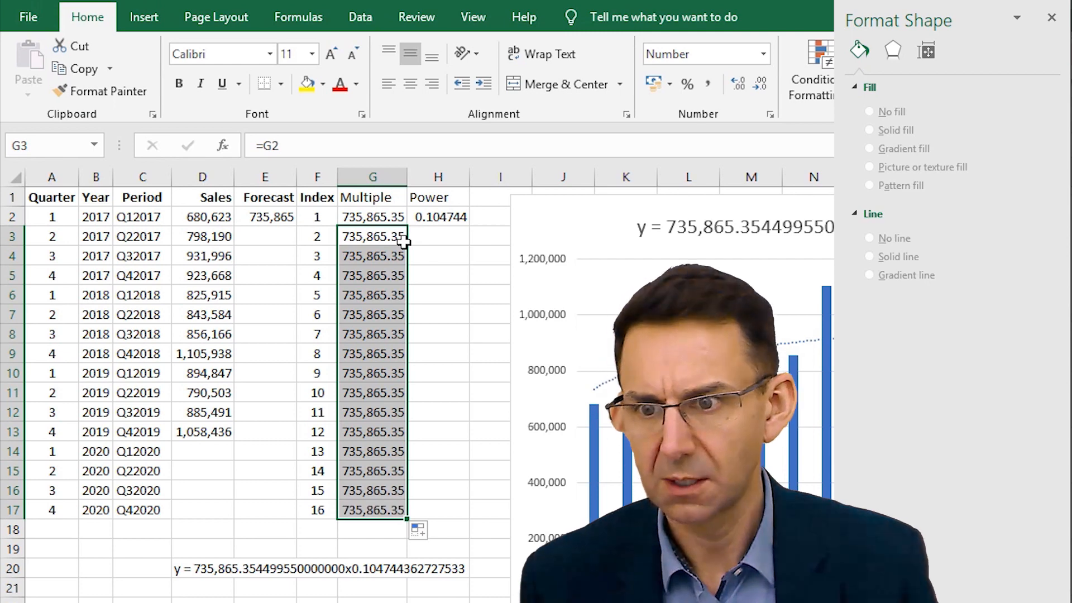
- Copy the formulas in G3:G17 into H3:H17 to repeat the exponent down the Power column
key(ctrl+c)
key(Right)
key(ctrl+v)
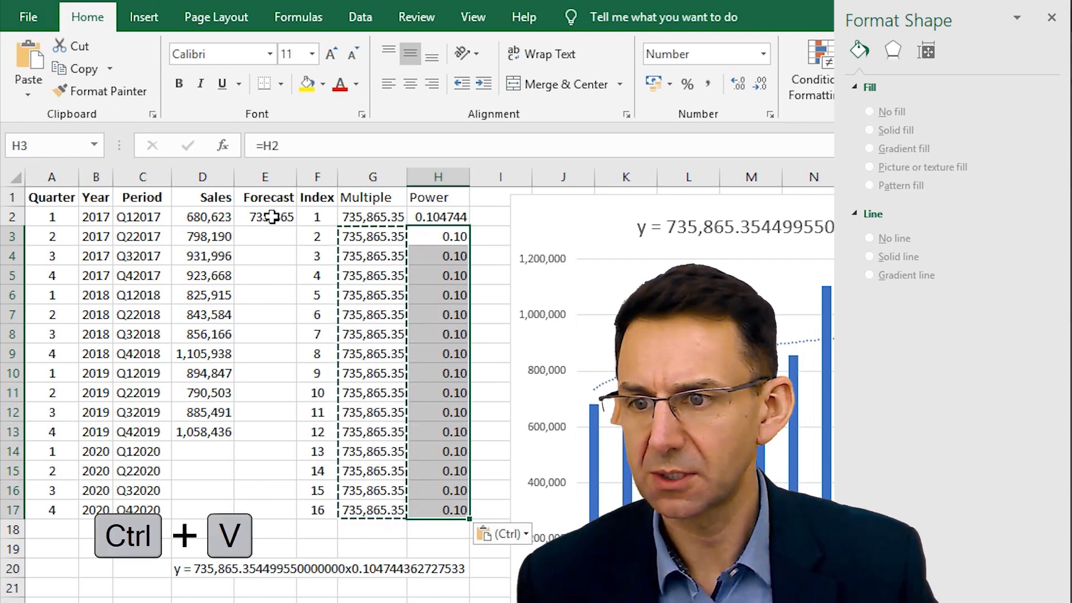
- Fill the forecast formula in E2 down the Forecast column to E17
click(290, 222)
double_click(296, 224)
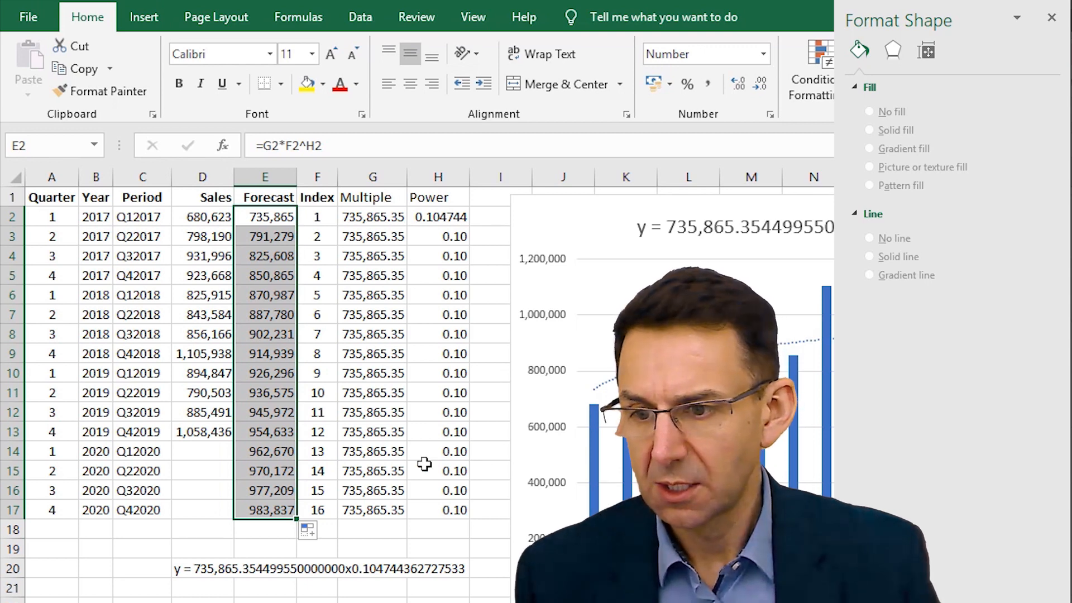
click(271, 454)
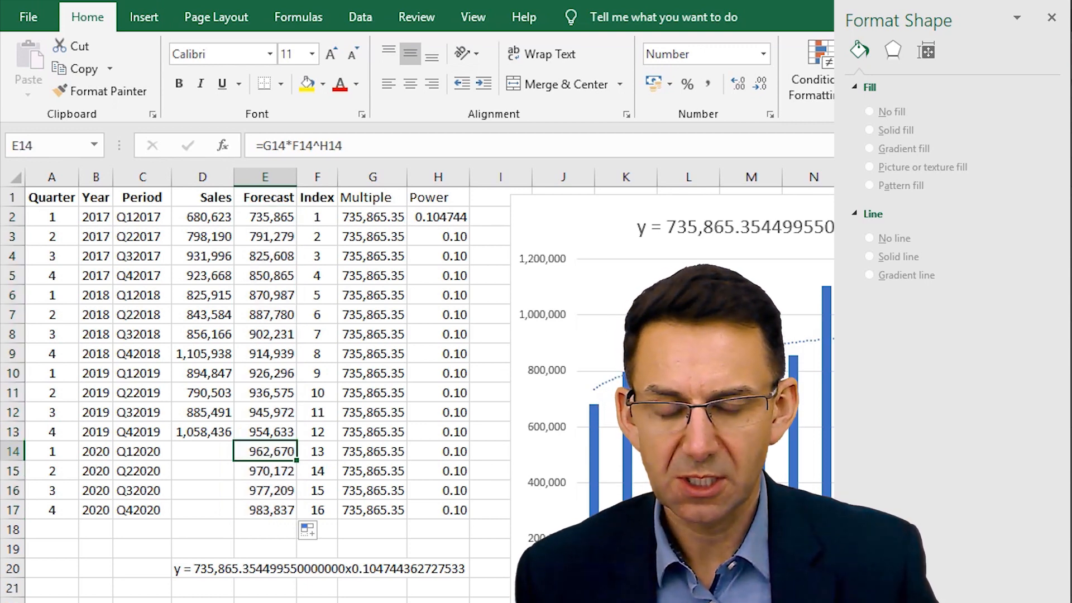
drag(264, 414, 277, 224)
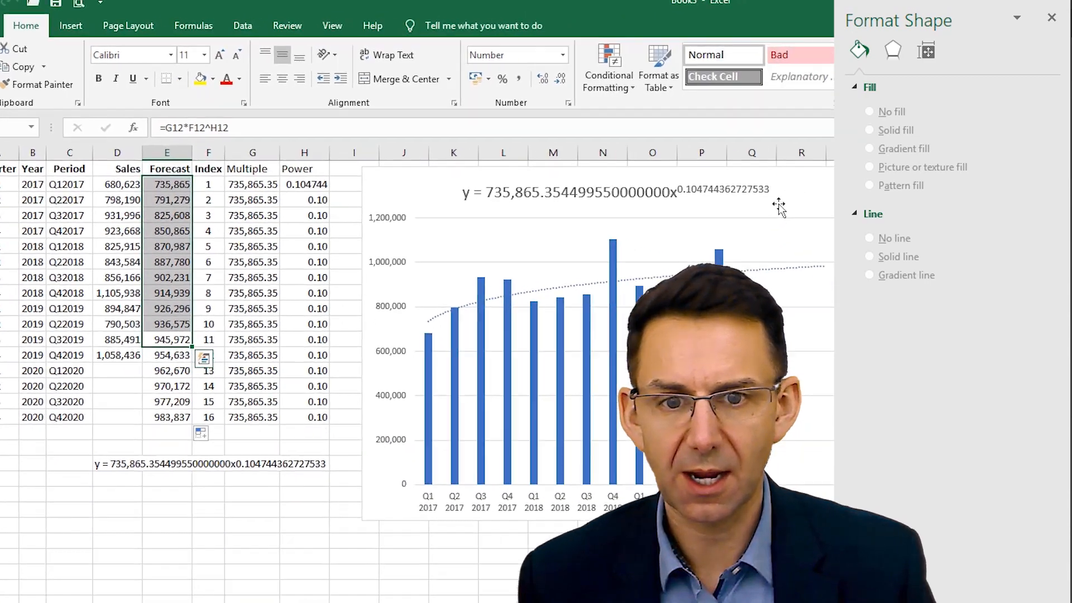
- Add a Forecast data series to the sales chart, with its name from E1 and its values from E2:E17
click(627, 175)
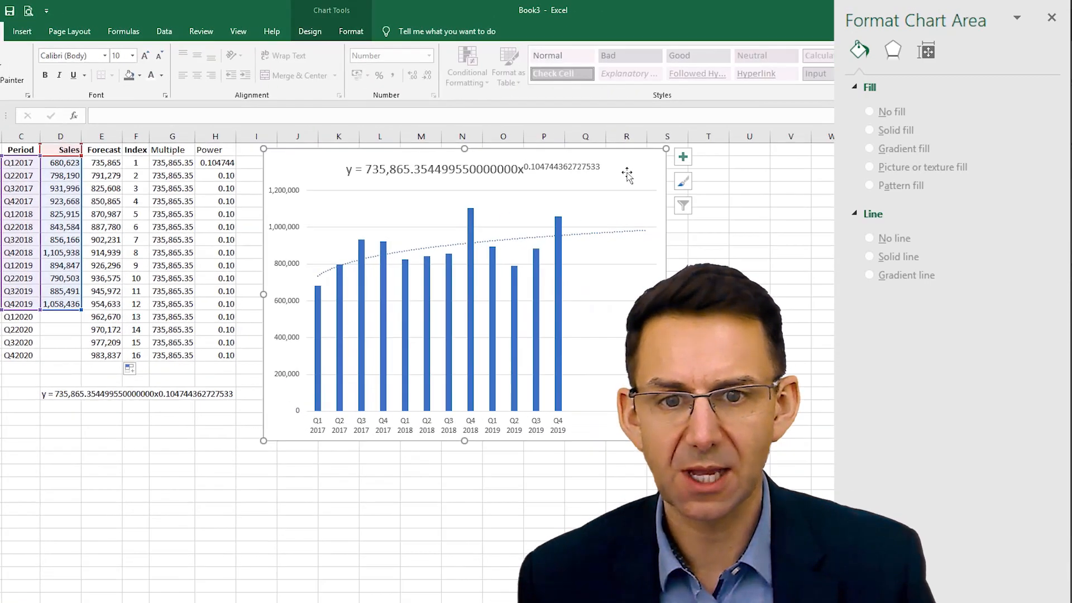
click(314, 34)
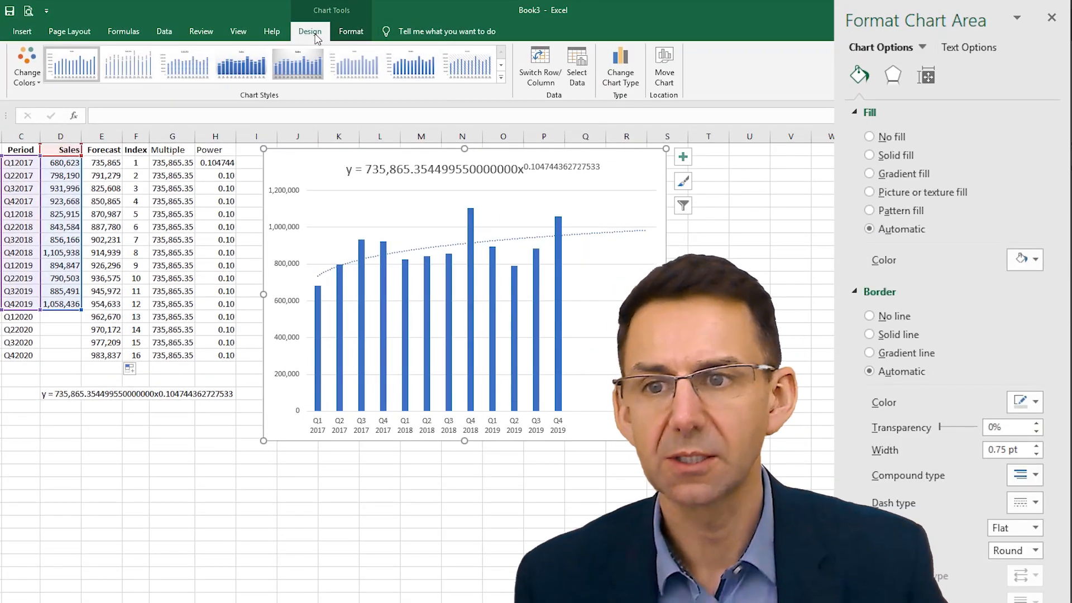
click(584, 66)
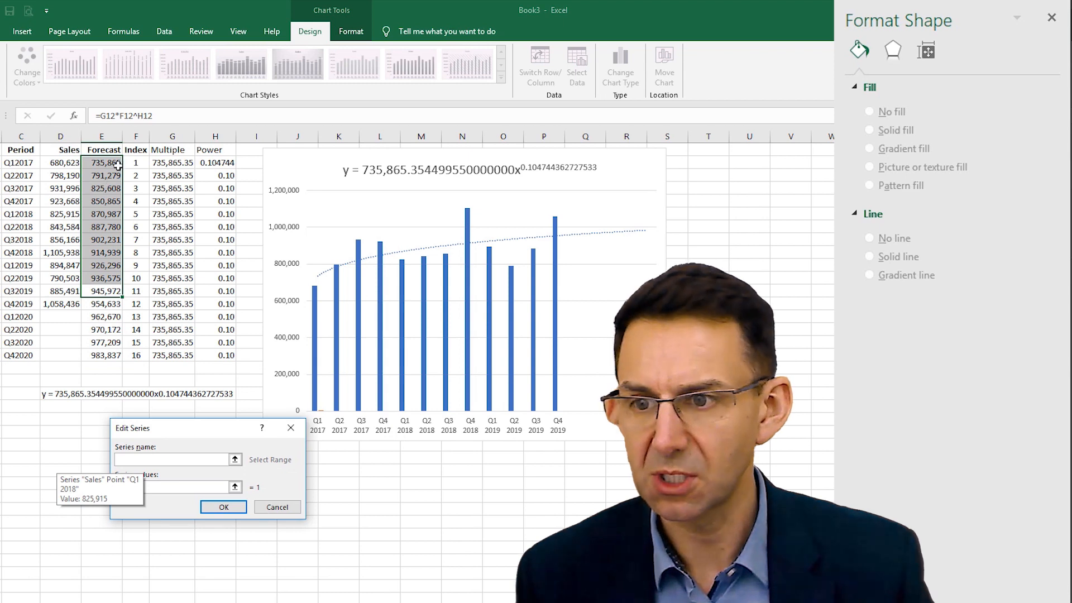
click(111, 150)
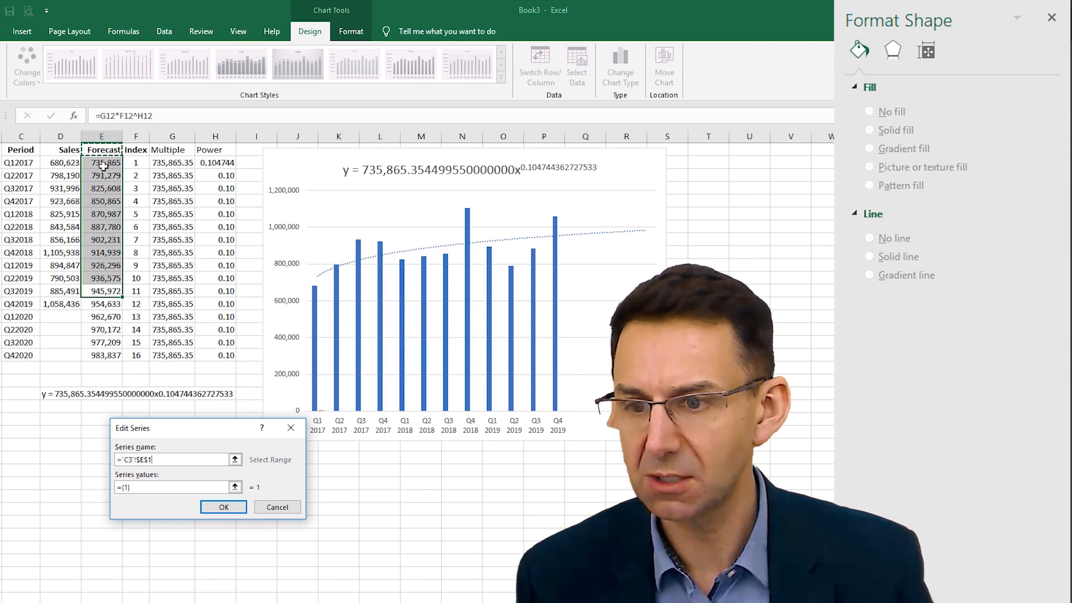
click(234, 487)
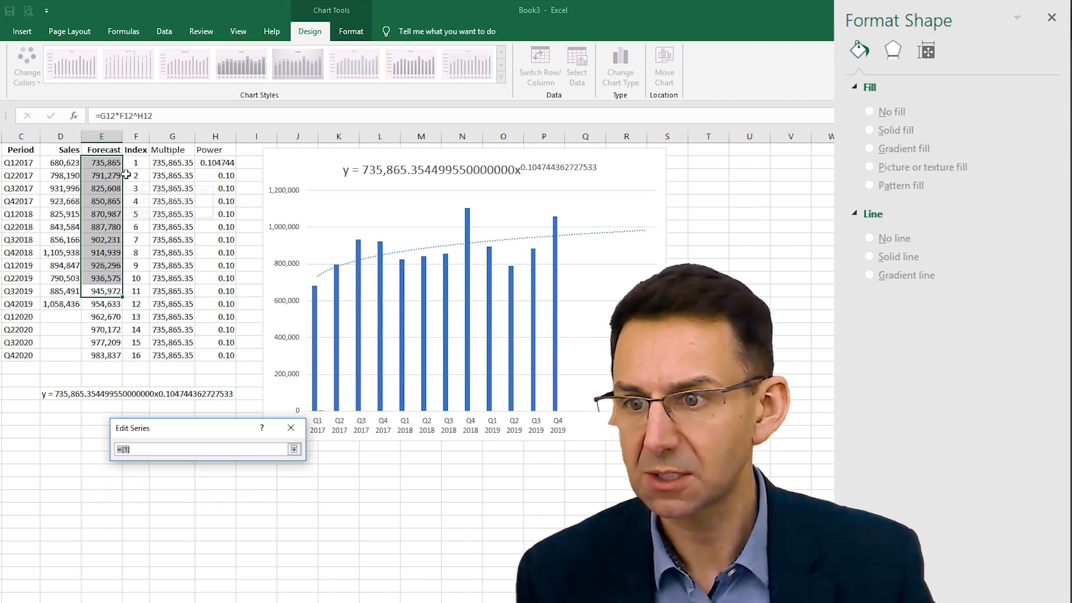
drag(105, 162, 106, 356)
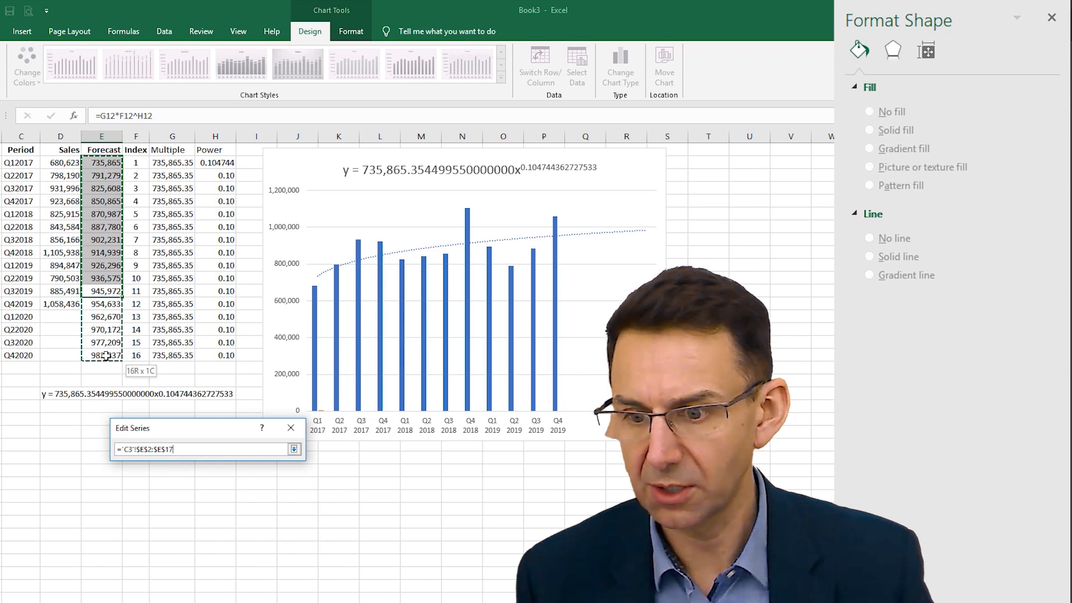
click(293, 449)
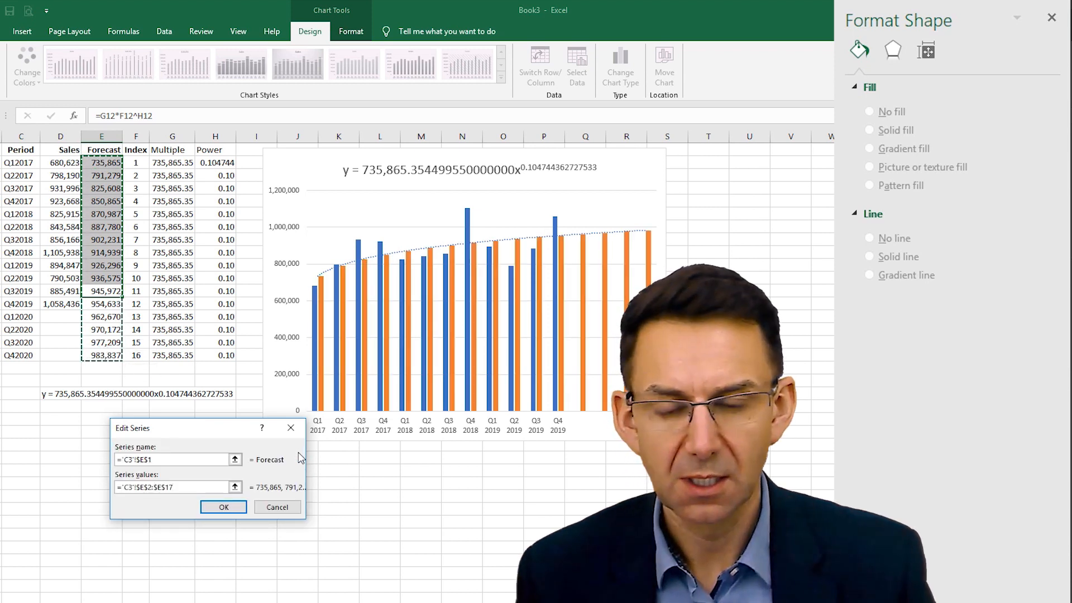
click(224, 508)
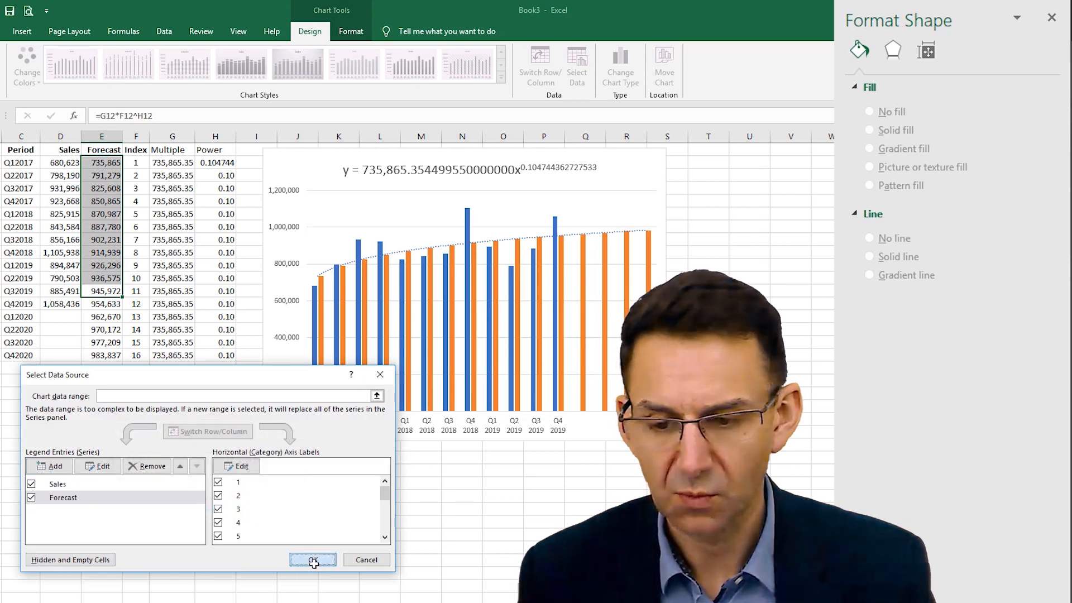
click(313, 561)
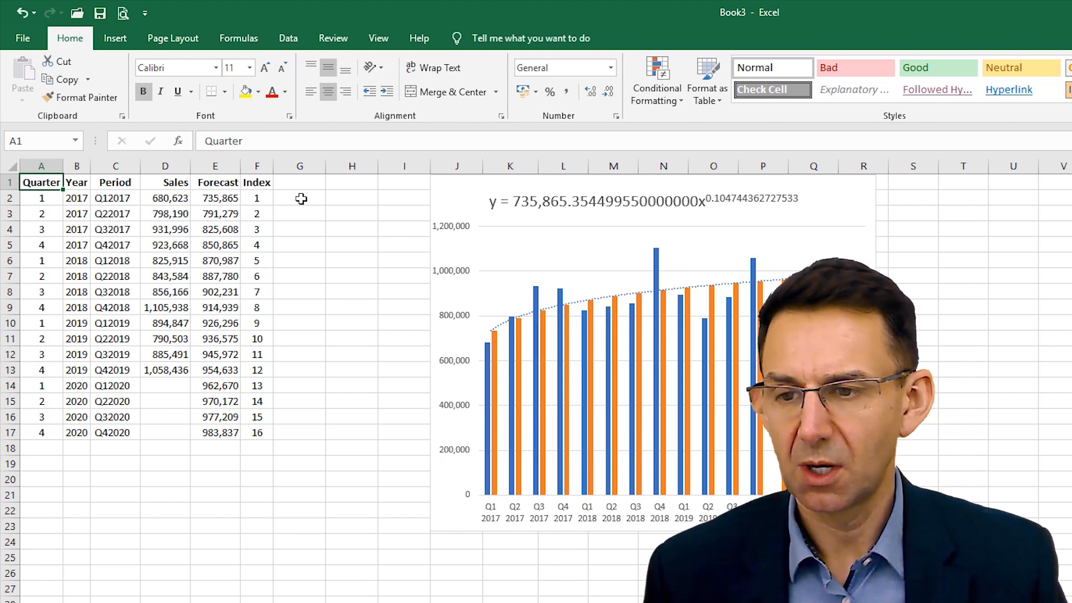
- Enter the header Calc1 in cell G1
click(300, 181)
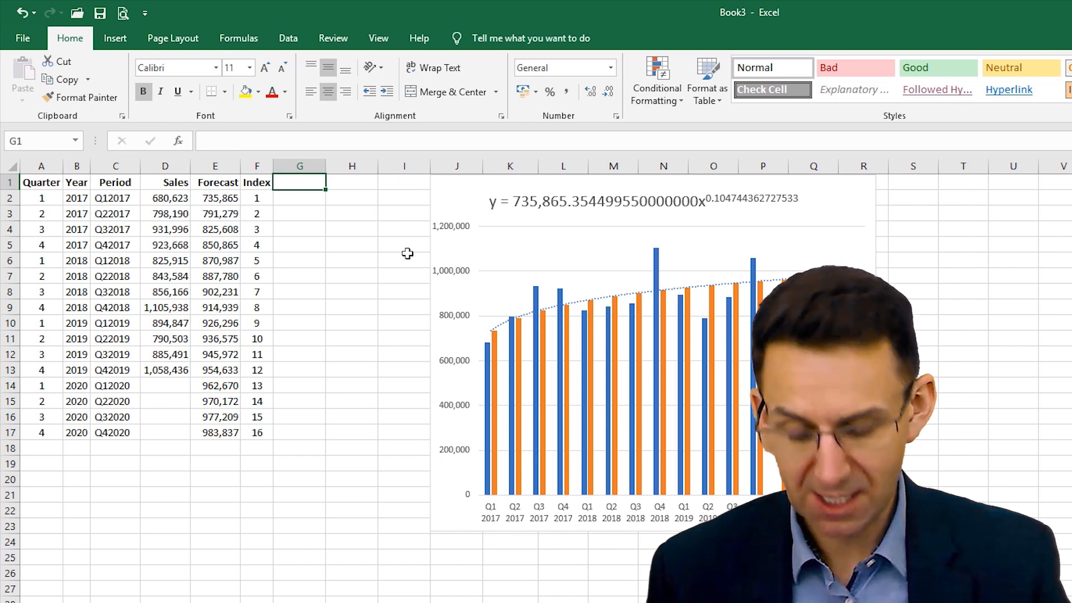
text(Calc)
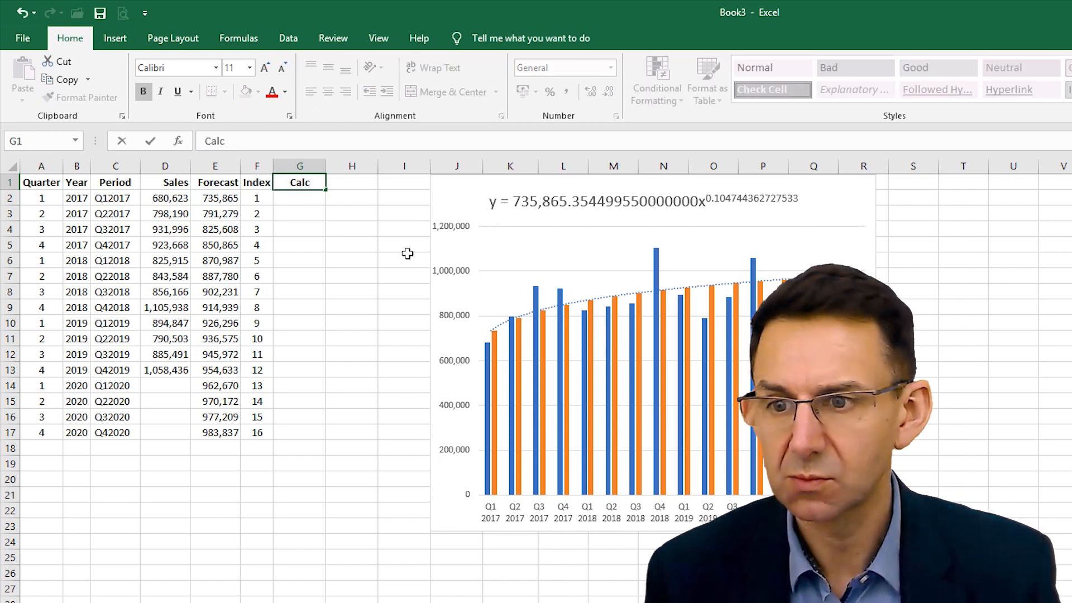
text(1)
key(Return)
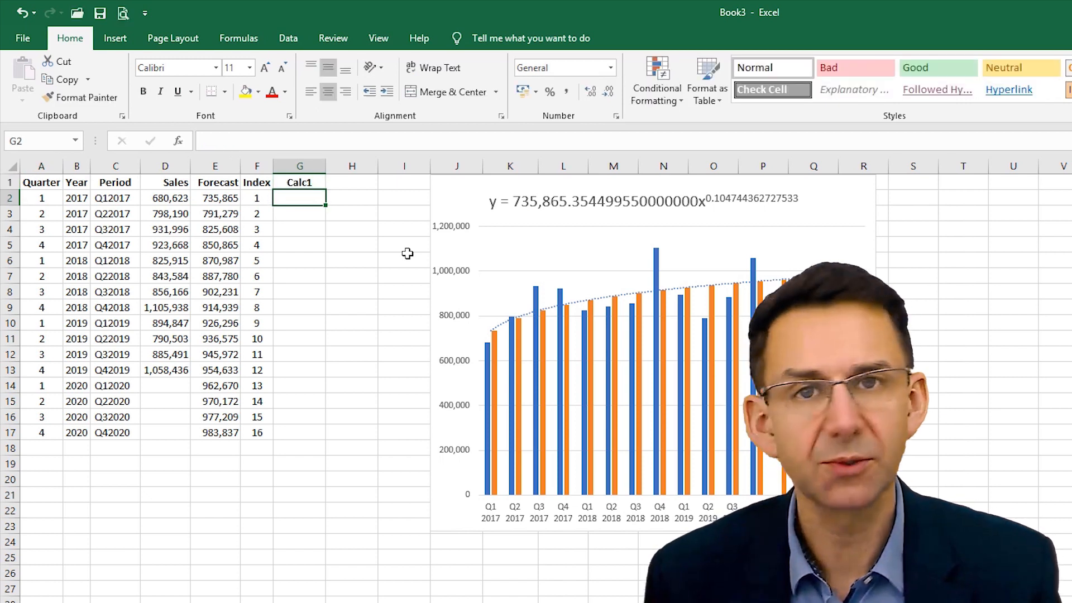
- Divide Forecast by Sales in G2 with =E2/D2 and fill the formula down the Calc1 column to G13
text(=)
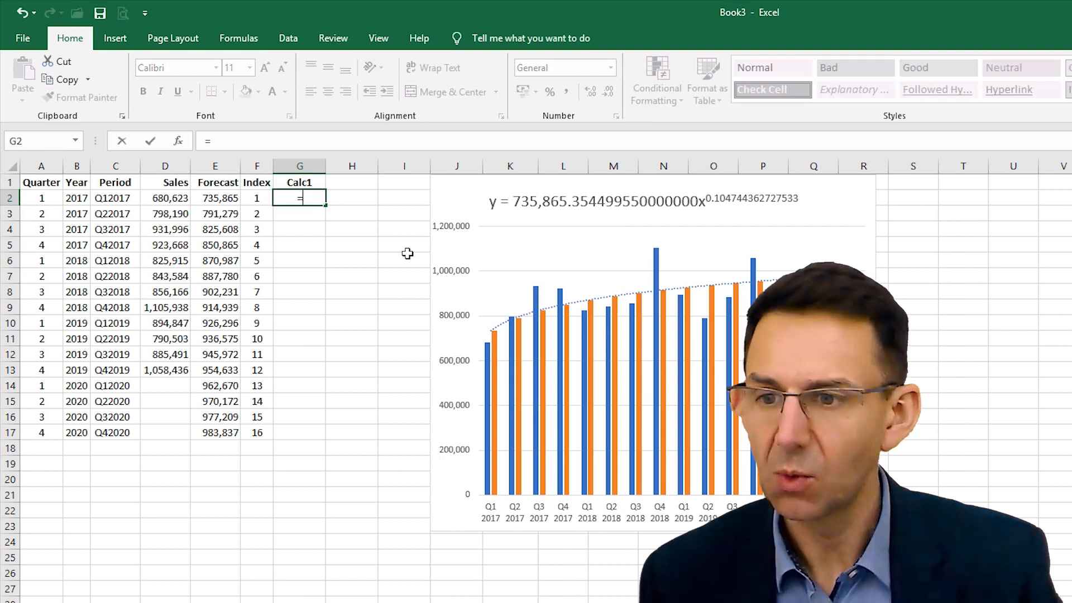
key(Left)
key(Left)
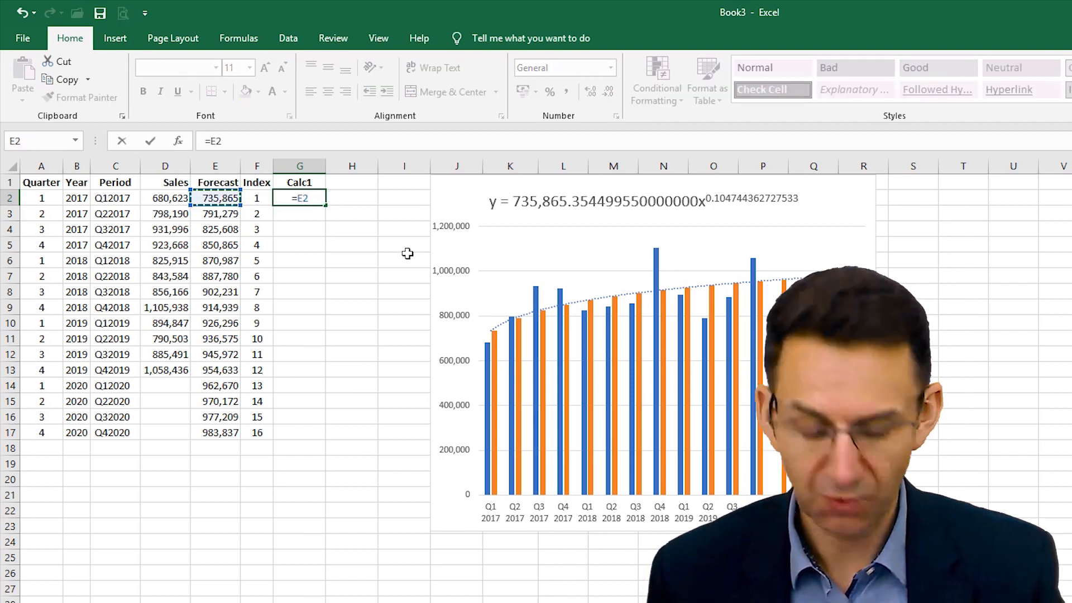
text(/)
key(Left)
key(Left)
key(Left)
key(Left)
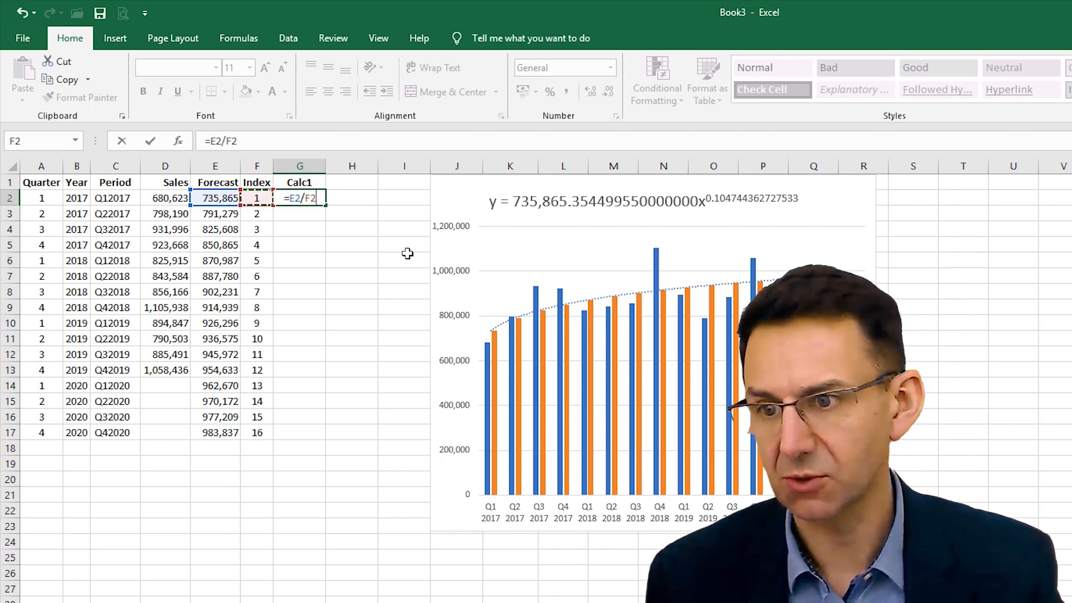
key(Right)
key(Return)
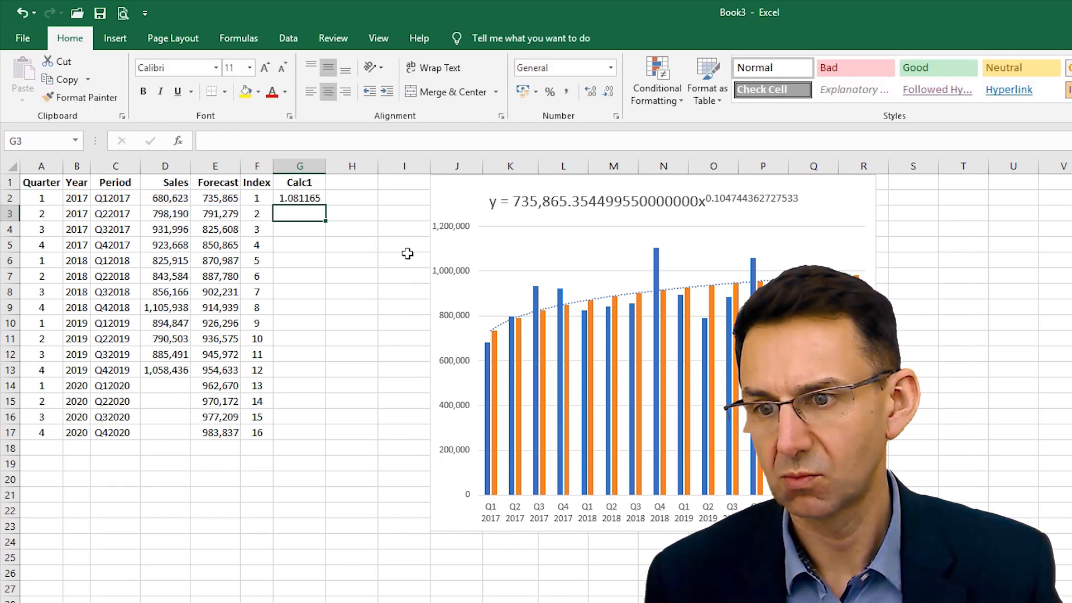
key(Up)
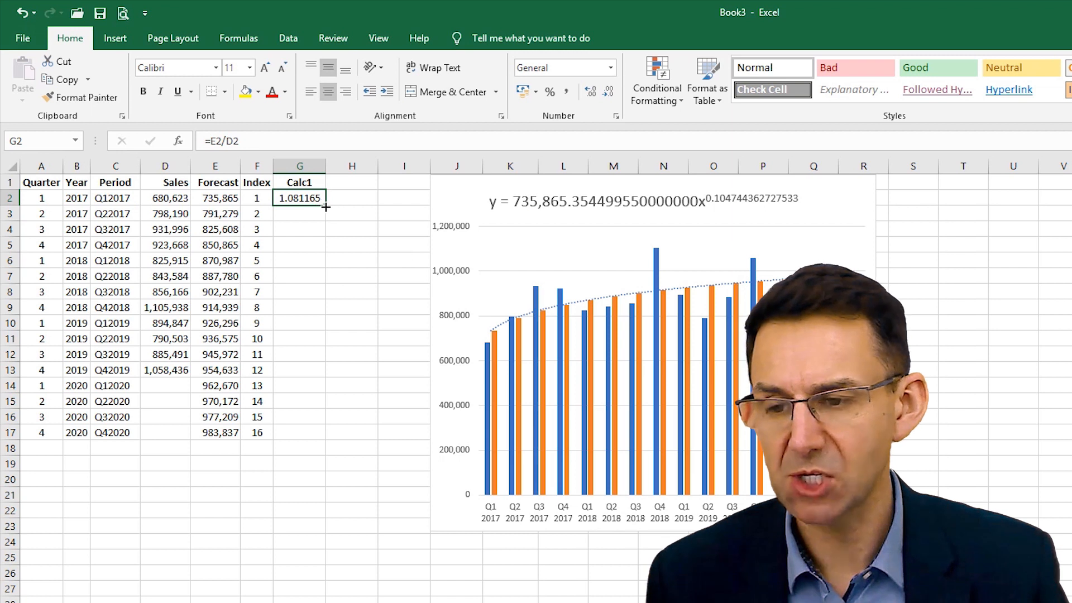
drag(325, 206, 308, 377)
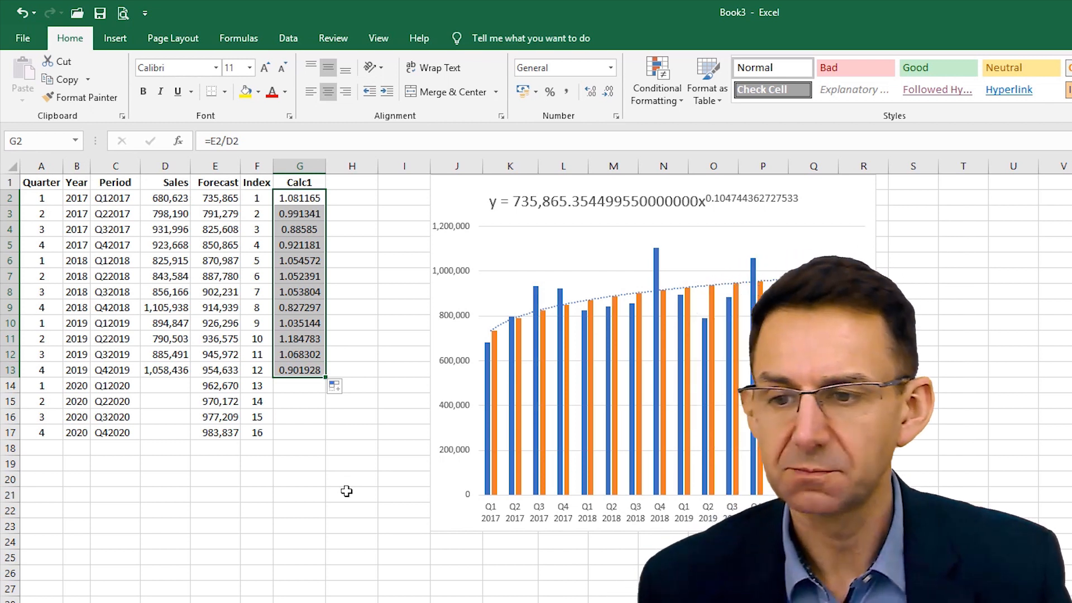
- Rename the Forecast header in E1 to Forecast1
click(203, 186)
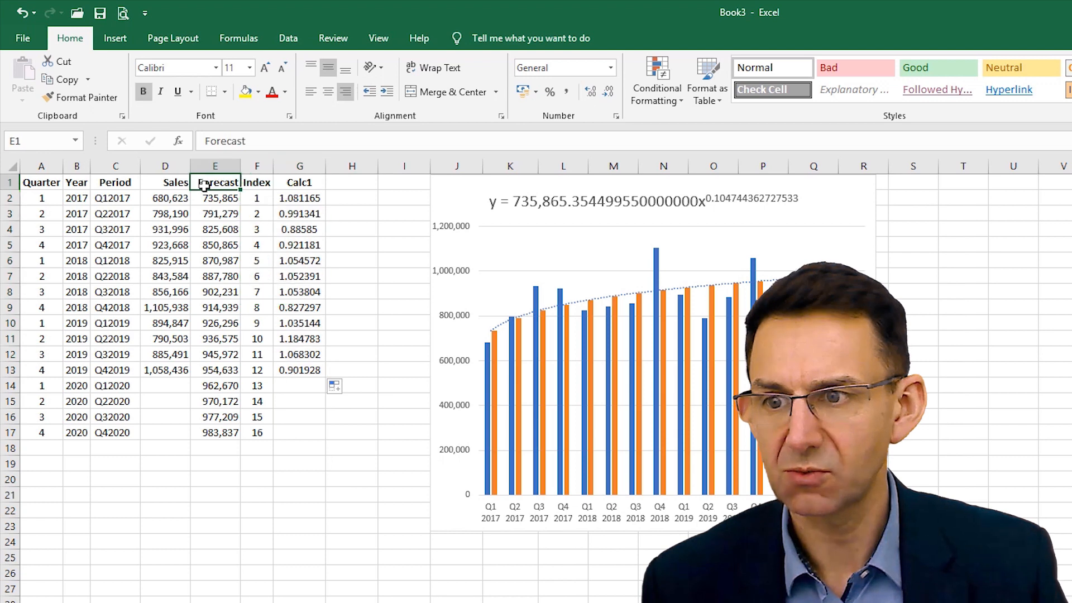
click(256, 140)
text(1)
key(Return)
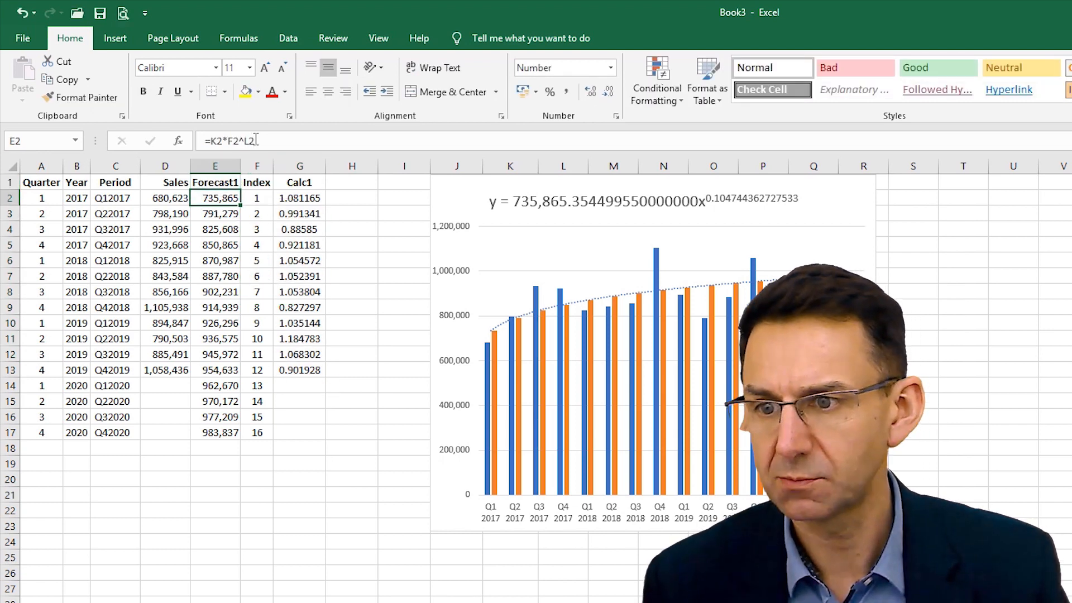
- Insert a new column before the Forecast1 column and enter the header Forecast in E1
right_click(225, 164)
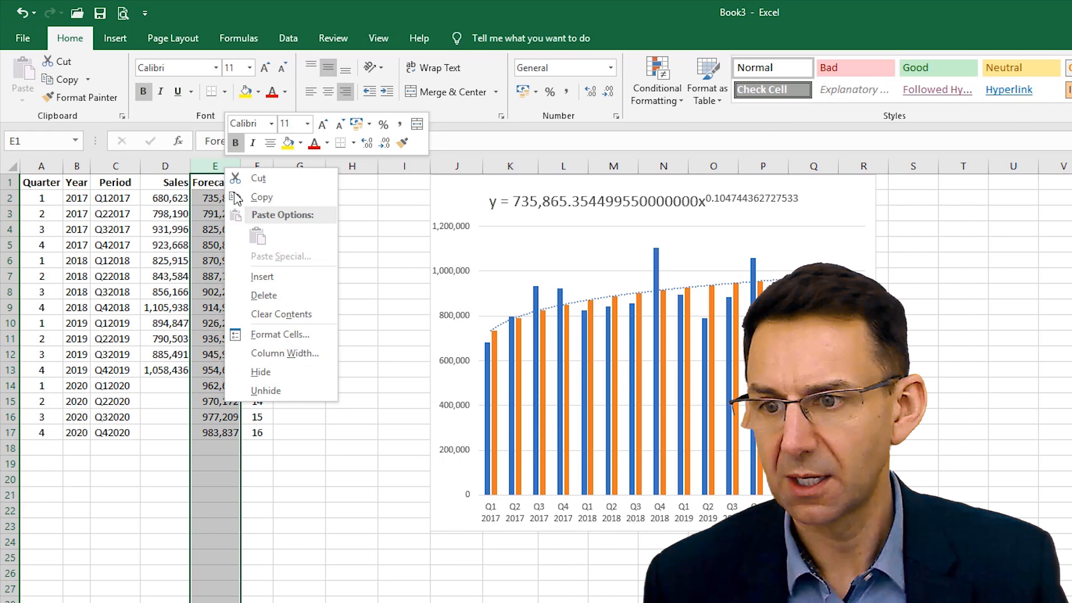
click(249, 274)
click(222, 182)
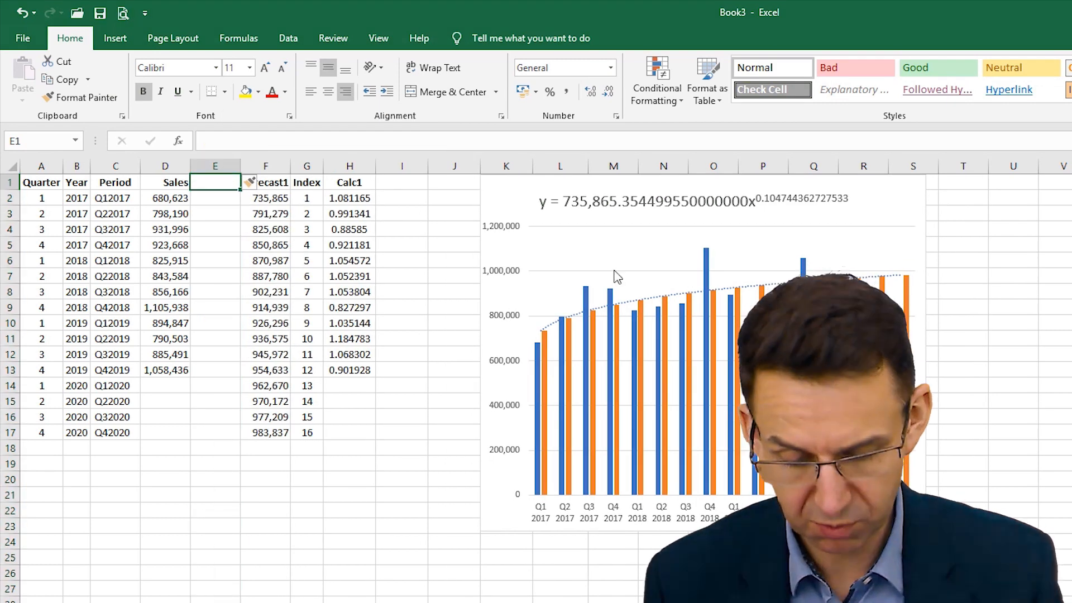
text(Forecas)
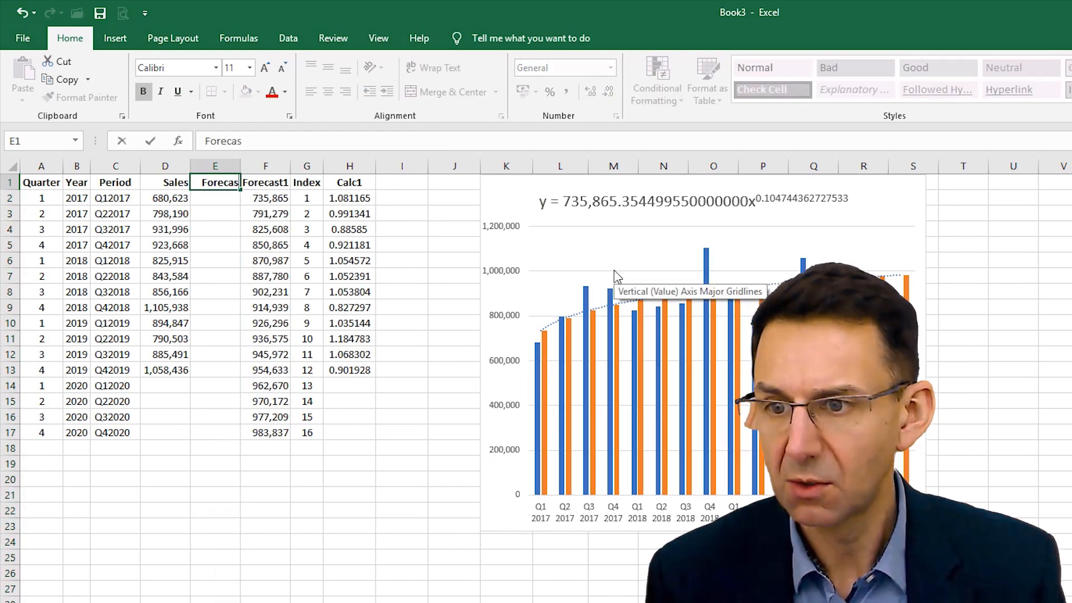
text(t)
key(Return)
- Rename the Forecast1 header in F1 to Forecast Calc and wrap its text within the cell
click(263, 182)
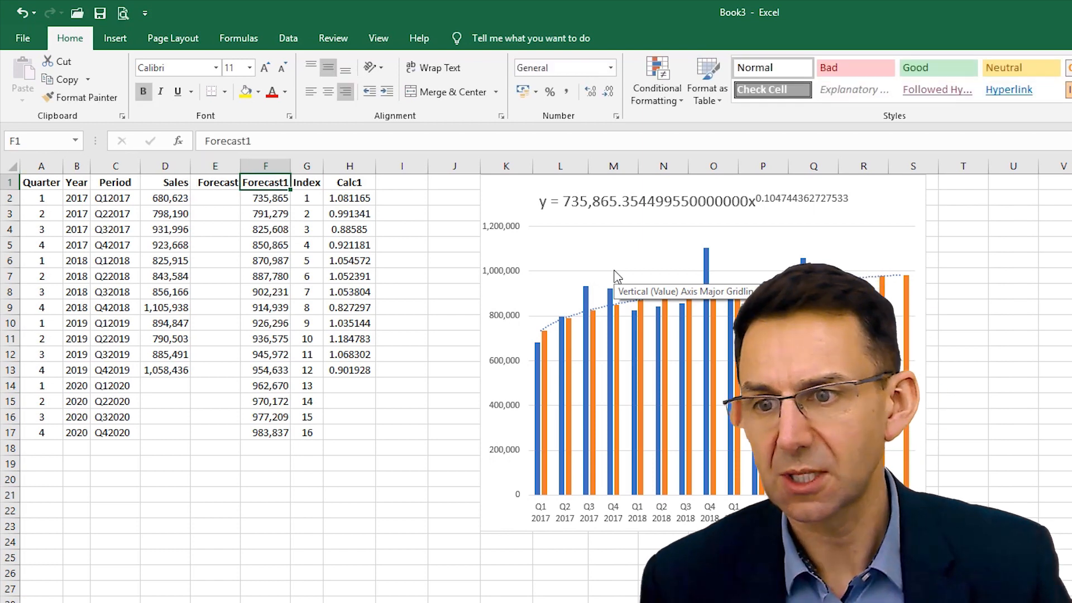
drag(254, 141, 246, 141)
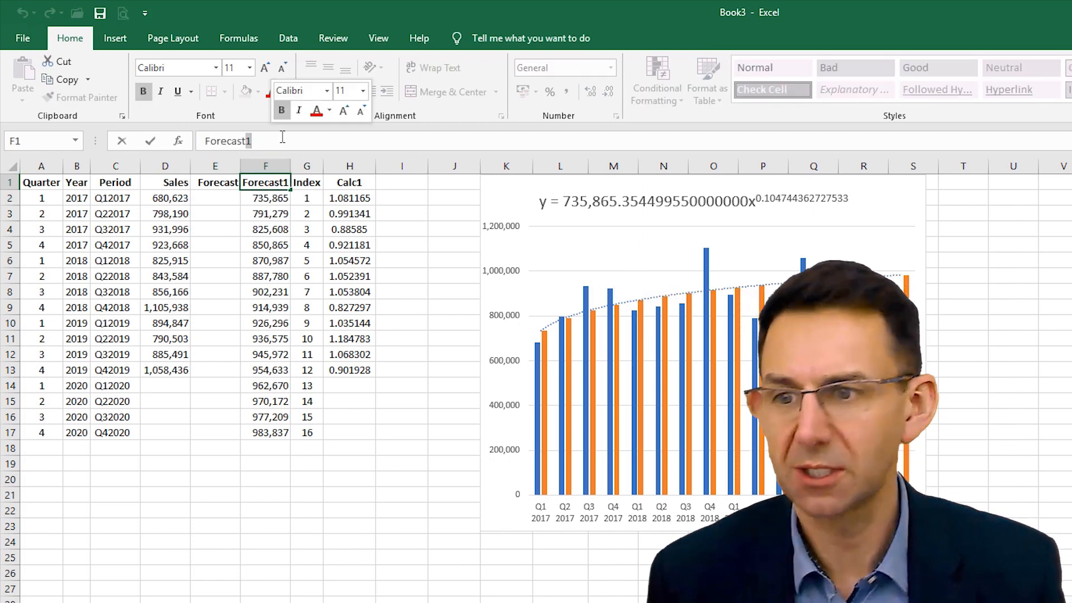
text(Calc)
key(Return)
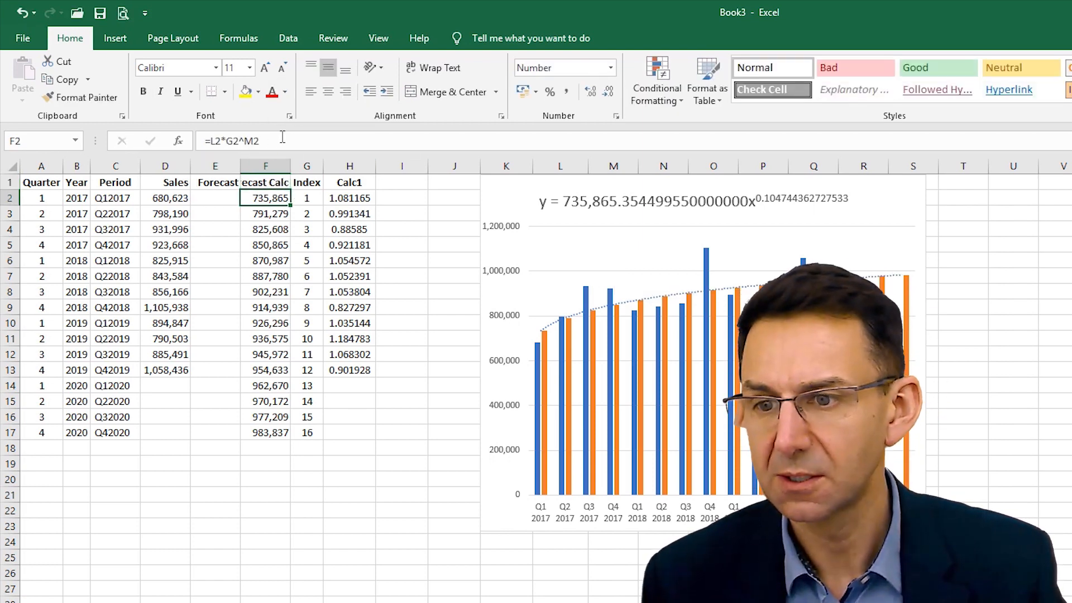
key(Up)
click(435, 68)
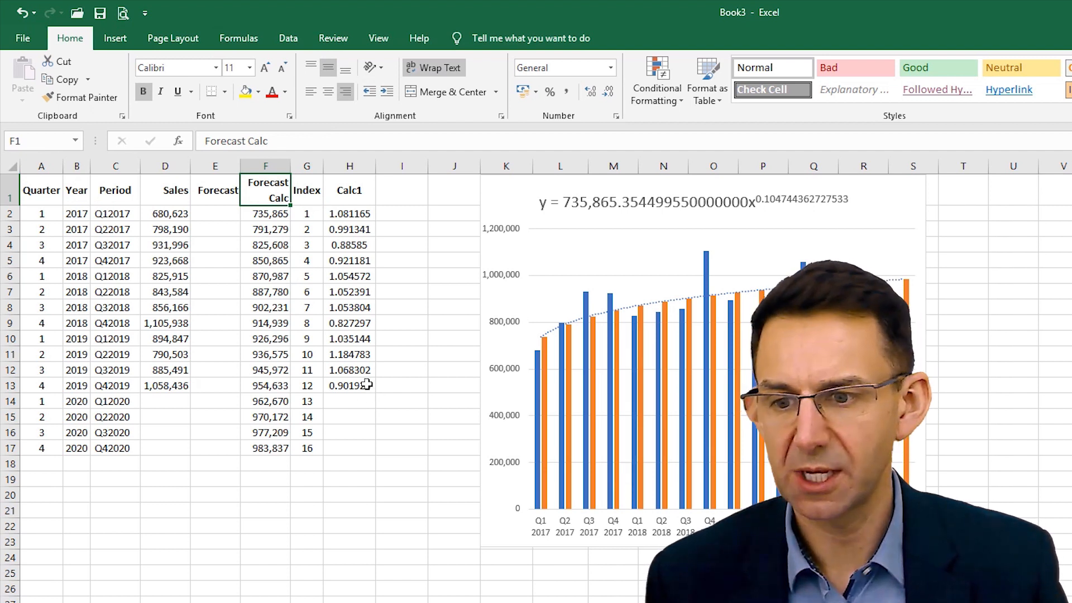
- Examine the Q1 2020 row and compare the chart's first-quarter sales and forecast columns, including the first 2020 forecast point
click(359, 401)
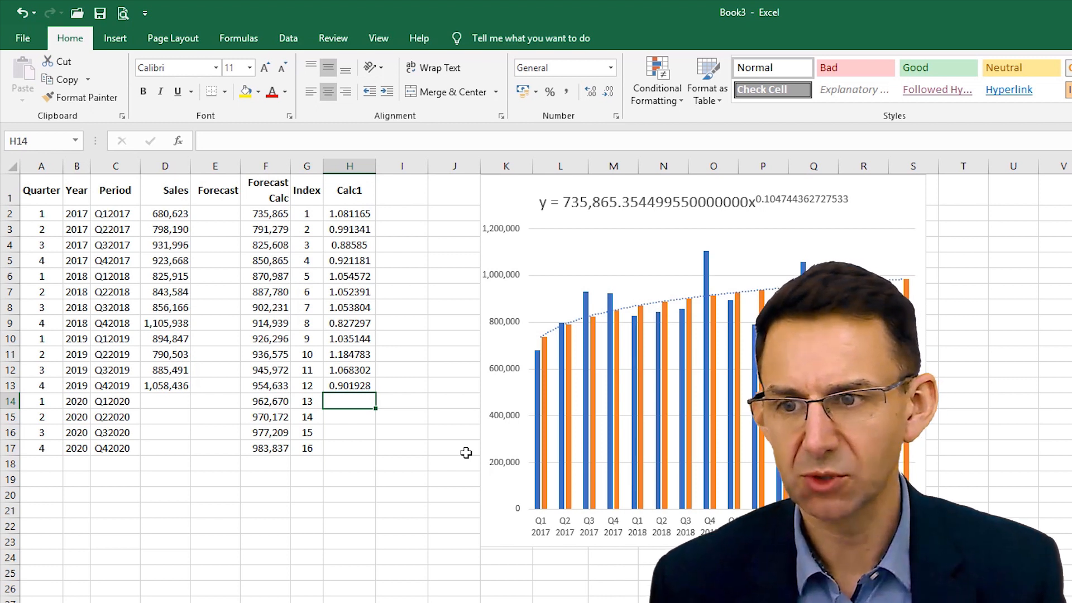
key(Left)
key(Left)
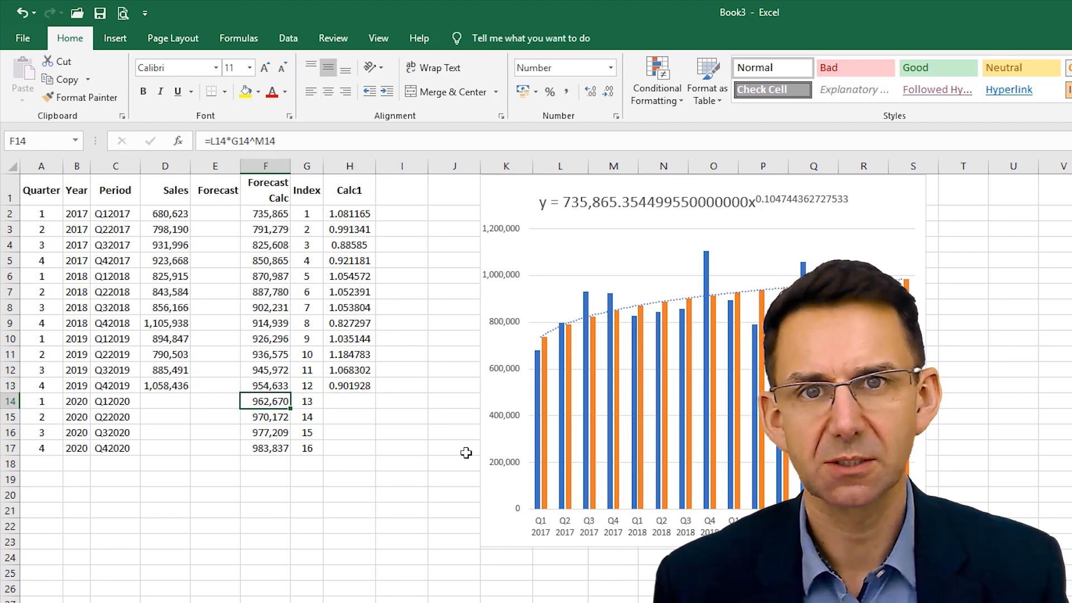
key(Left)
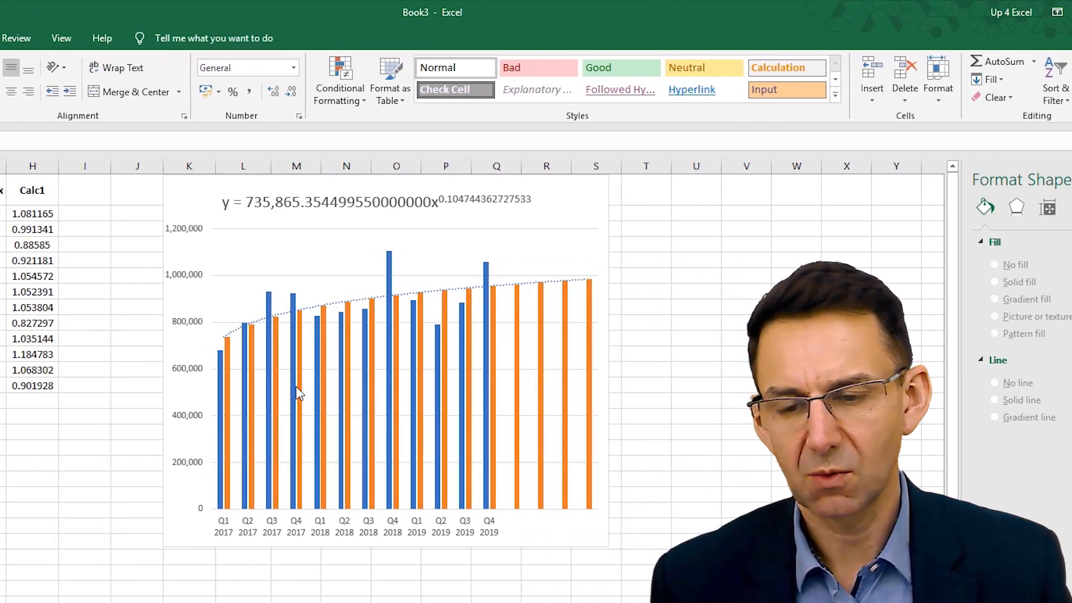
mouse_move(227, 345)
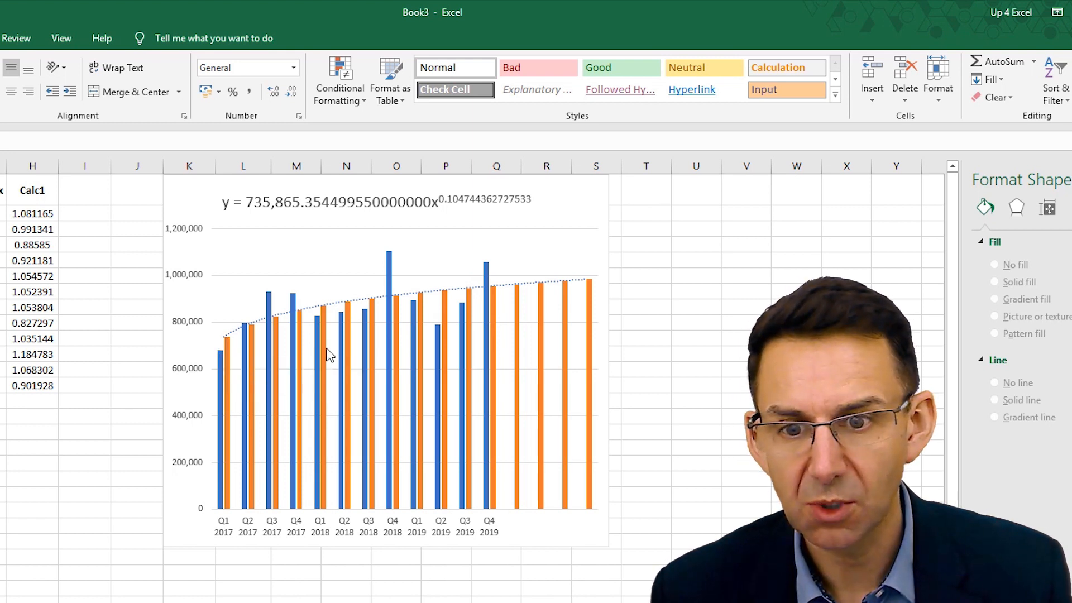
mouse_move(322, 314)
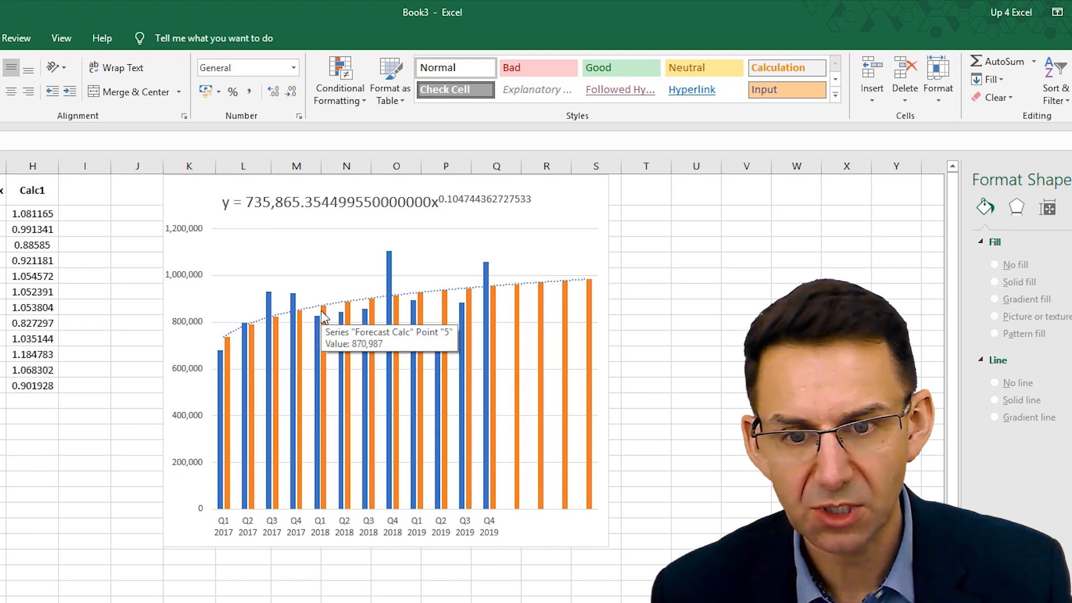
click(518, 296)
click(518, 298)
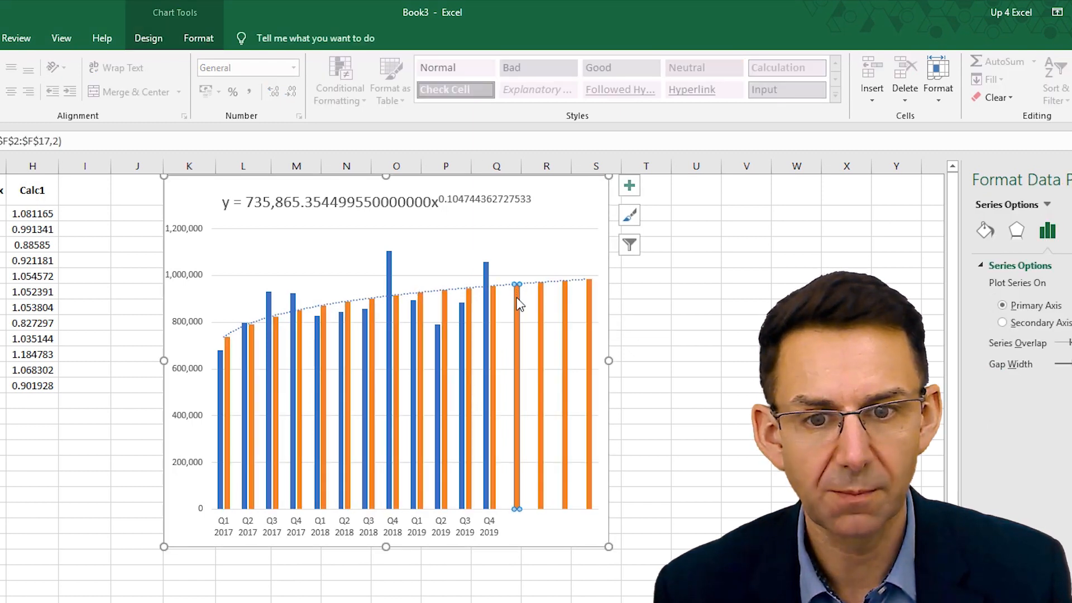
mouse_move(514, 297)
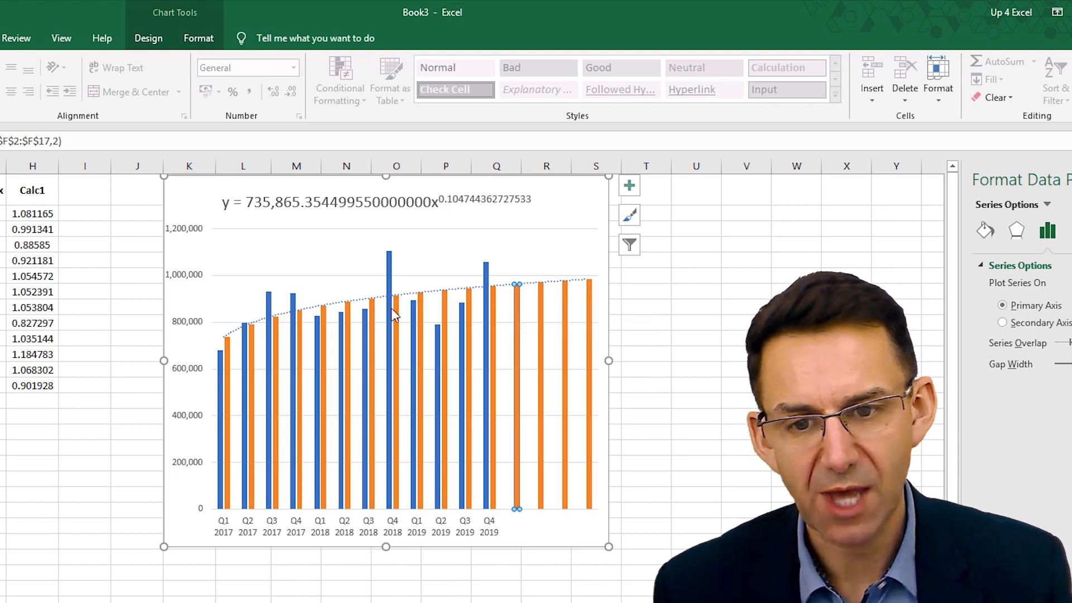
- Average the first-quarter Calc1 ratios in H14 with an AVERAGE formula over H2, H6 and H10
click(27, 400)
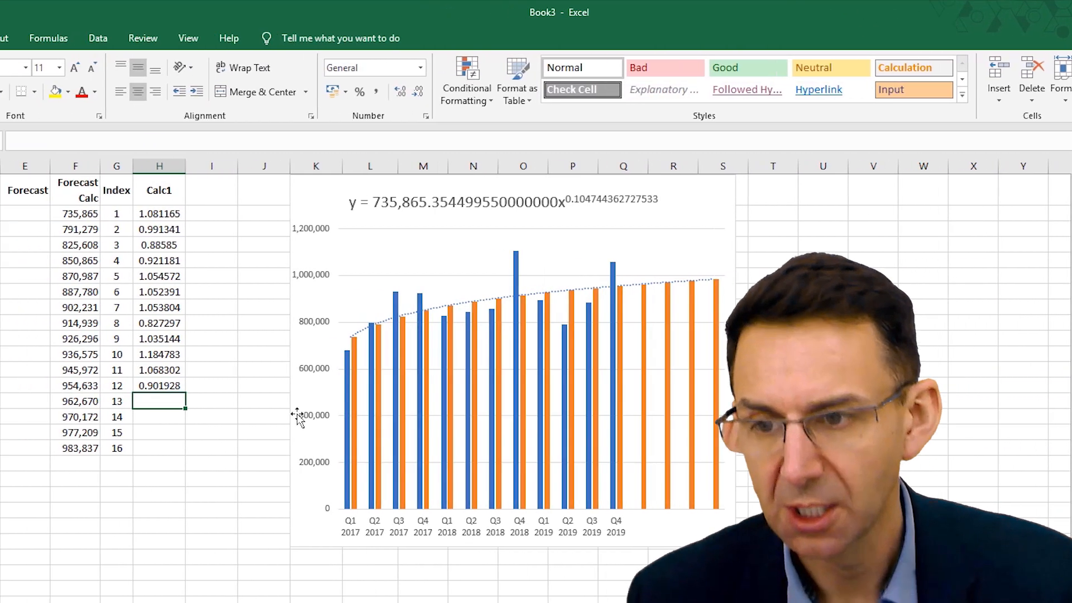
text(=)
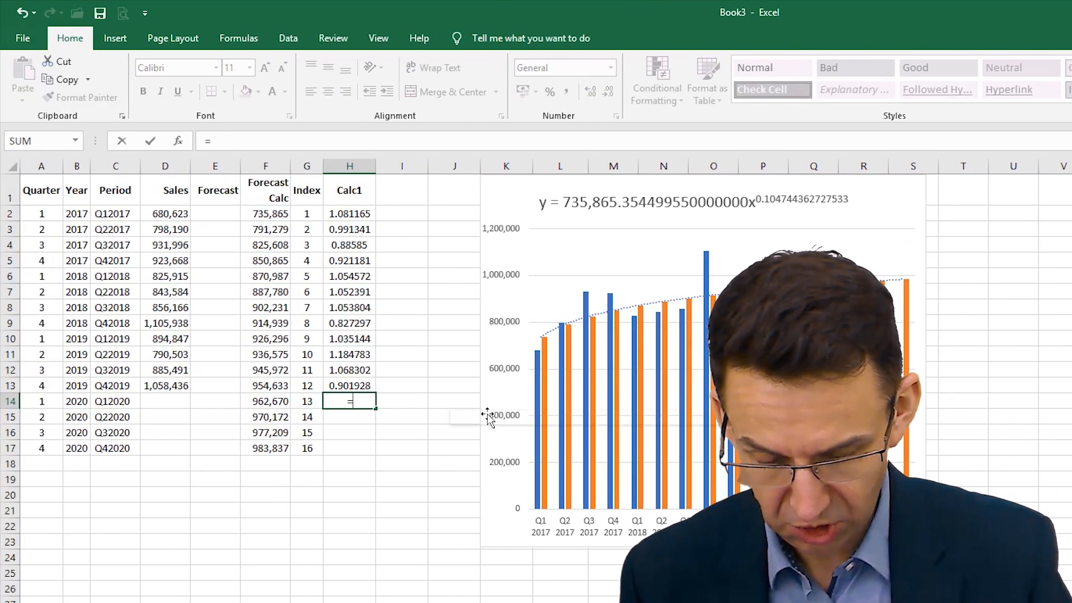
text(average()
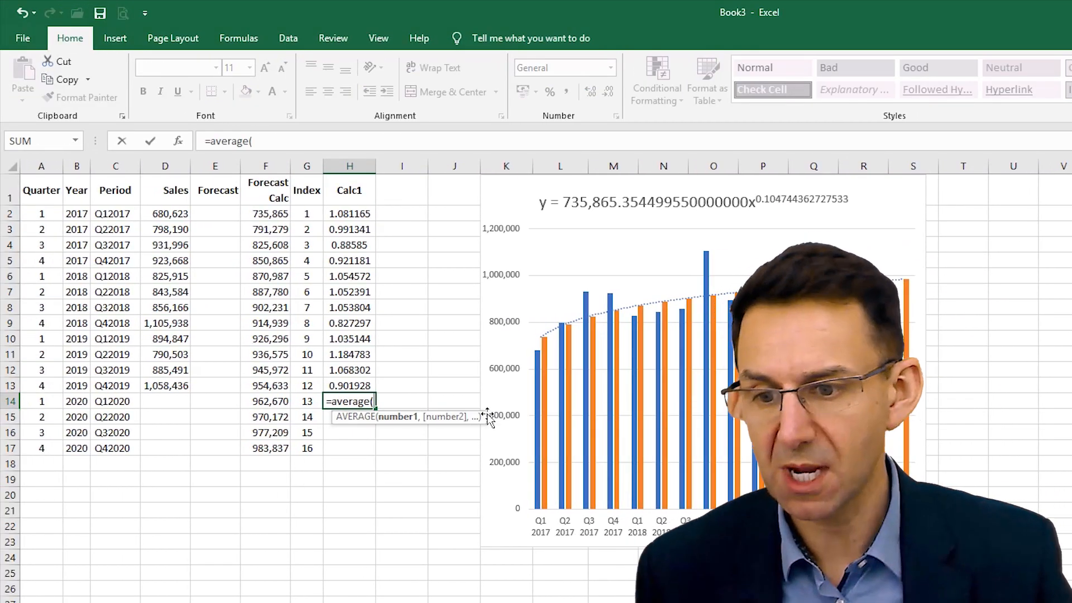
click(358, 213)
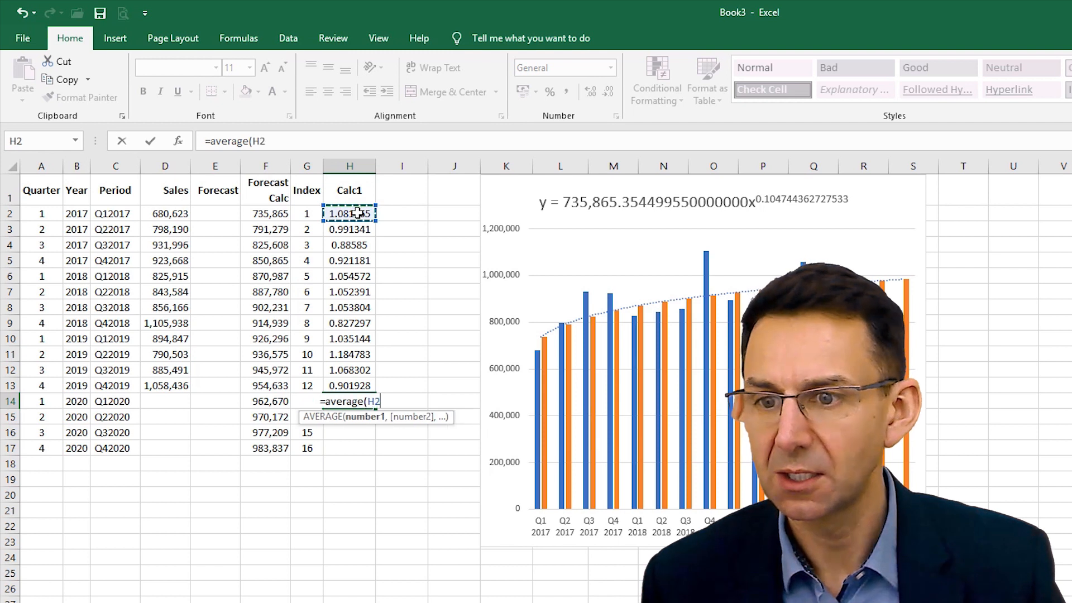
ctrl+click(339, 275)
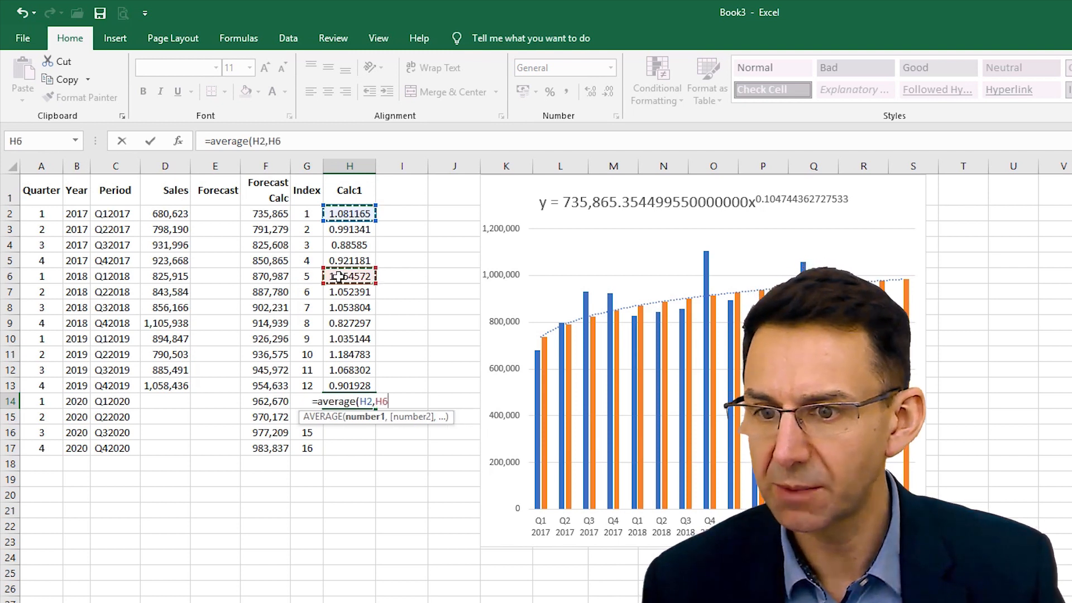
ctrl+click(351, 336)
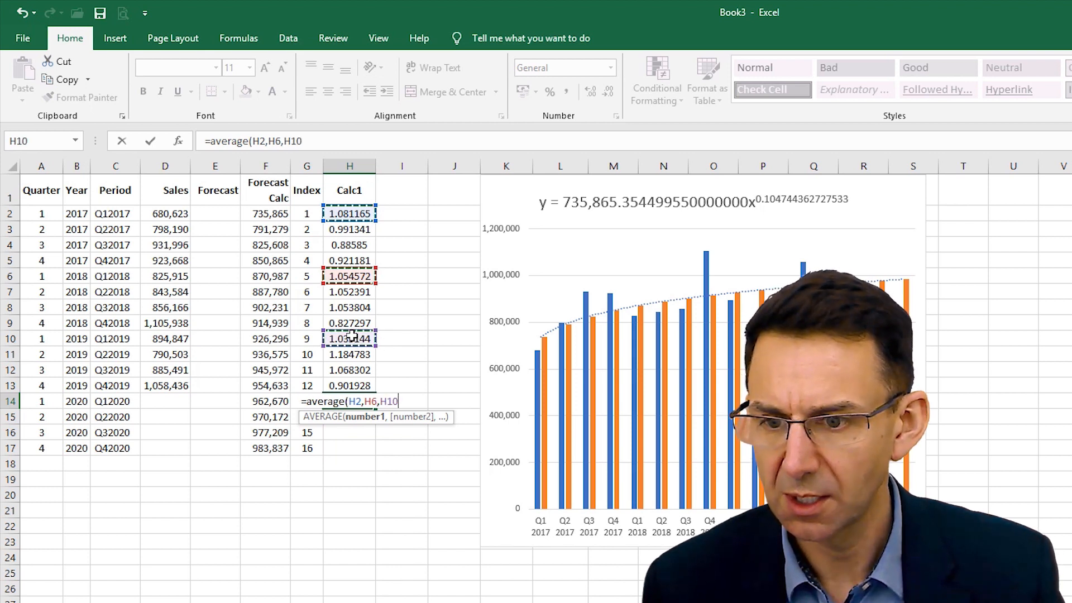
key(Return)
key(Up)
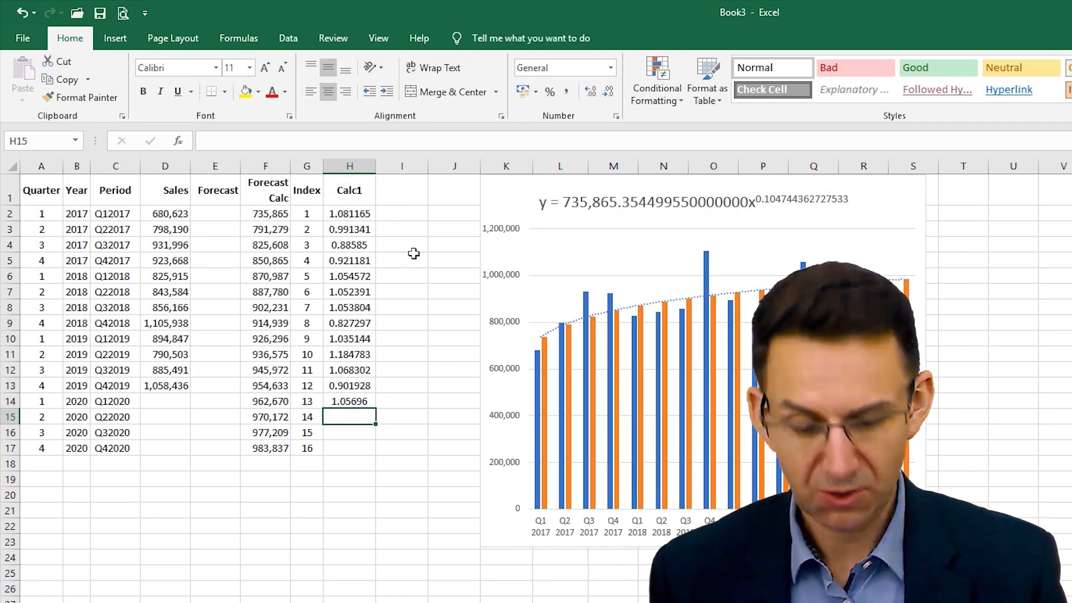
- Enter an AVERAGEIF formula in H15 averaging $H$2:$H$13 where the quarters in $A$2:$A$13 match A15
text(=avera)
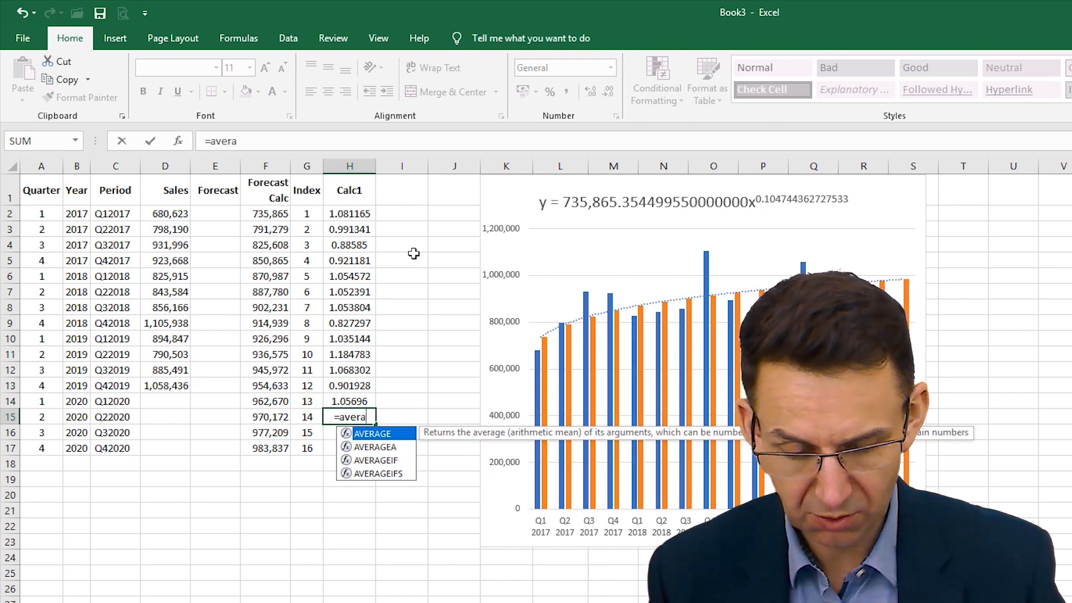
text(geif()
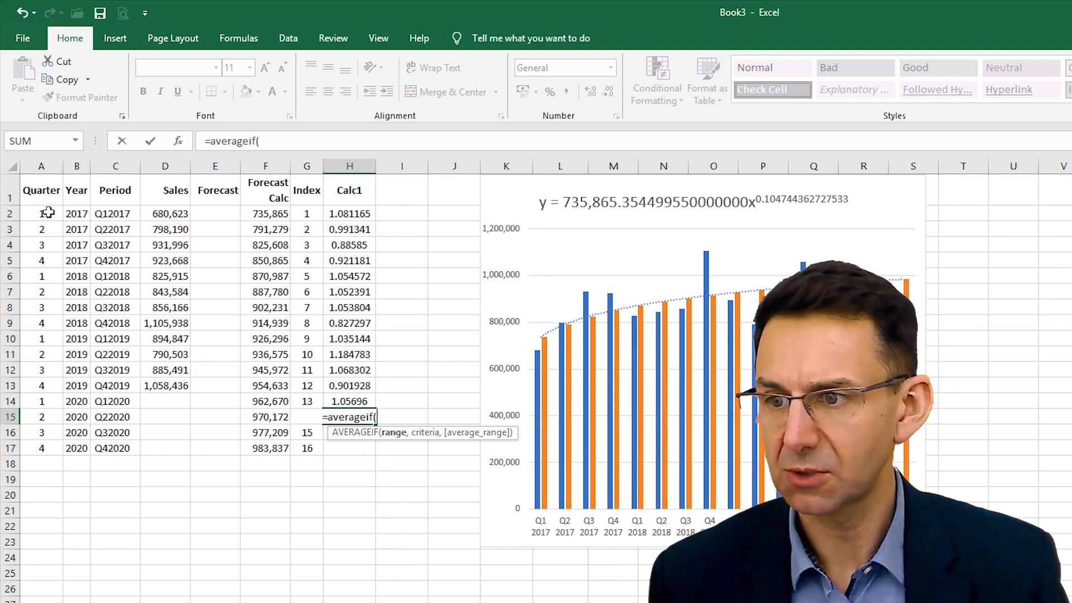
drag(48, 210, 44, 389)
key(F4)
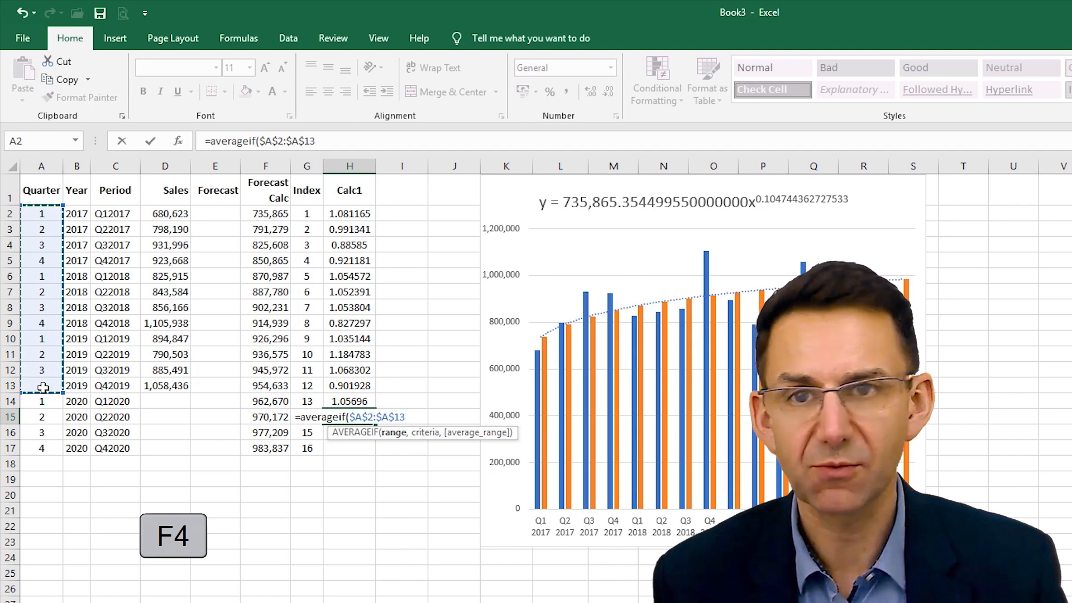
text(,)
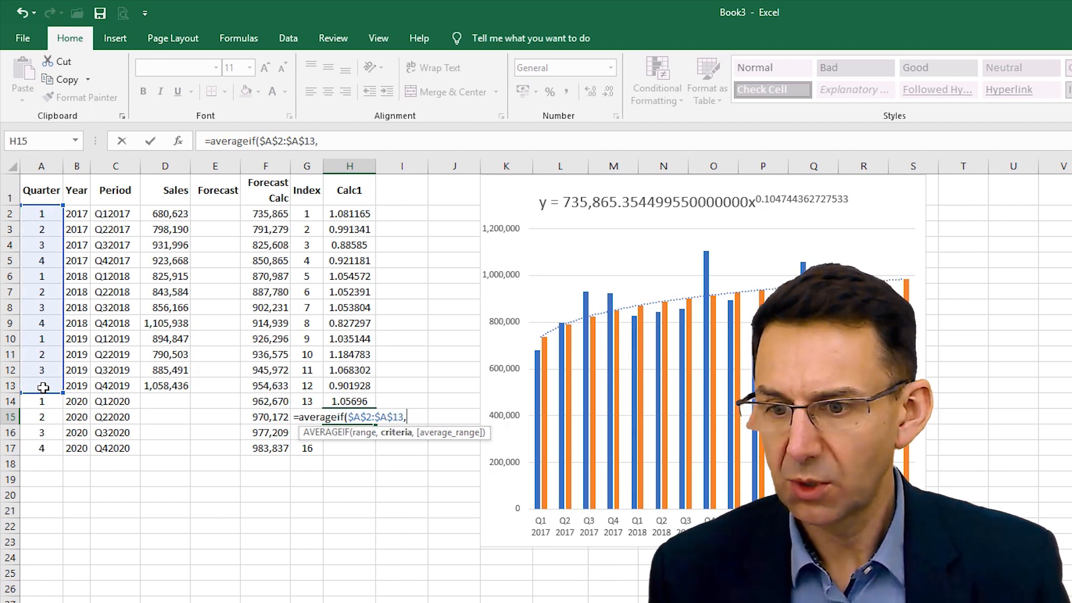
click(43, 416)
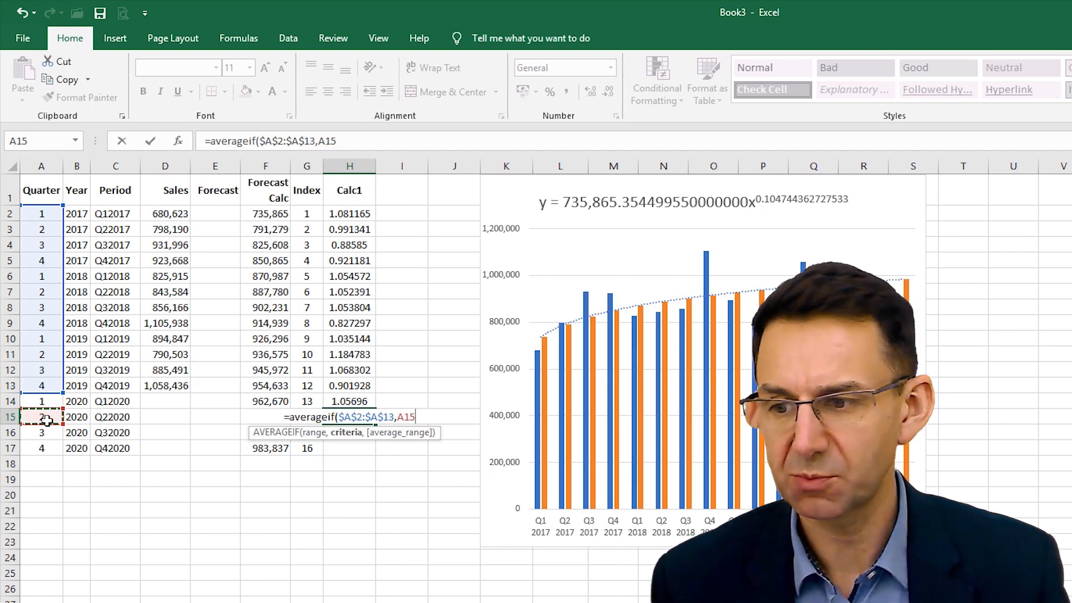
text(,)
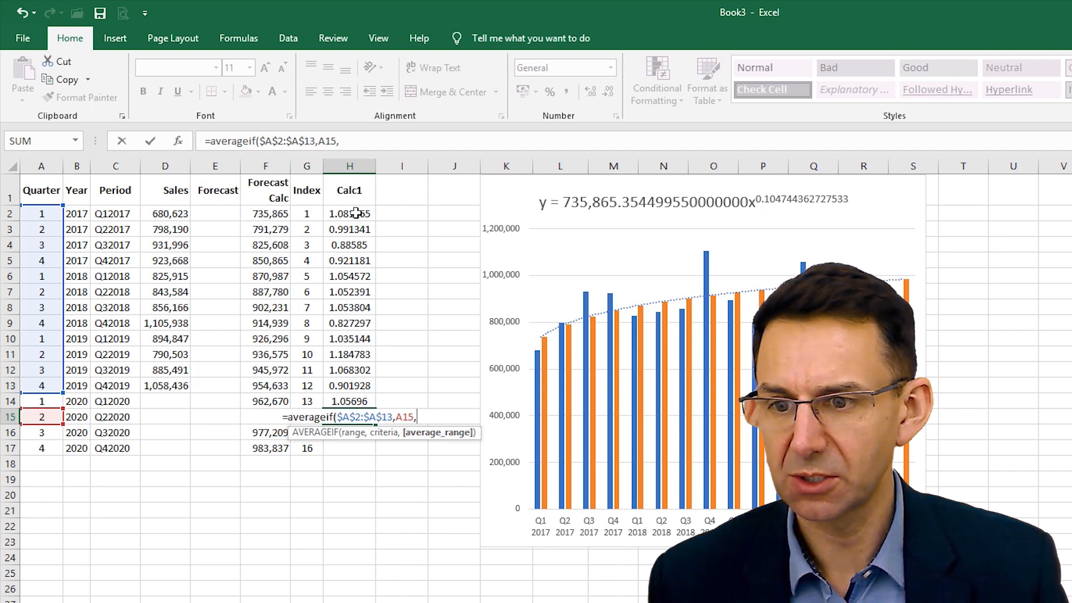
drag(355, 213, 347, 382)
key(F4)
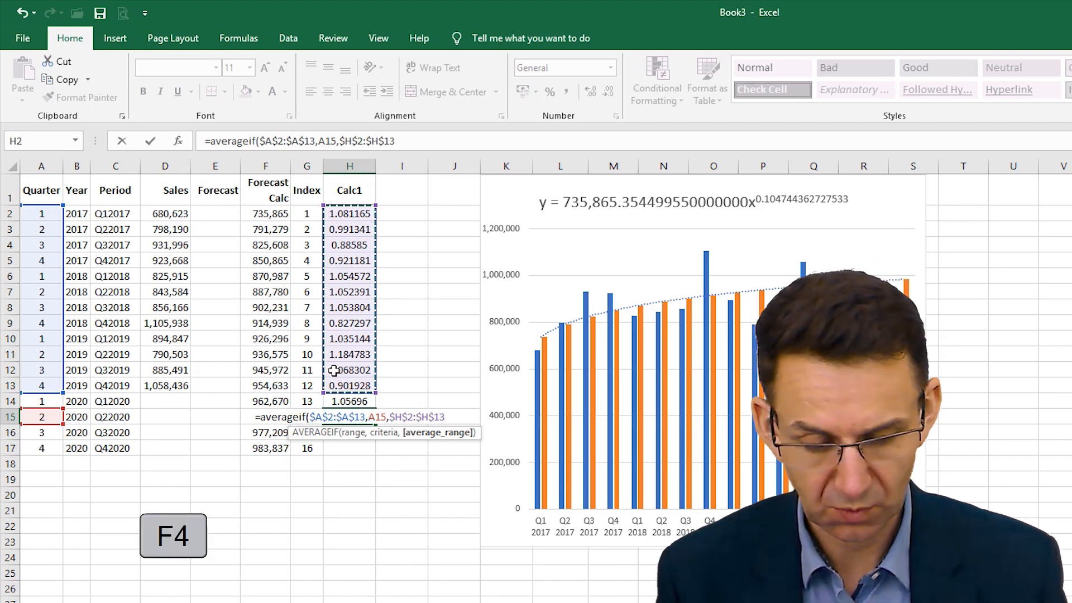
text())
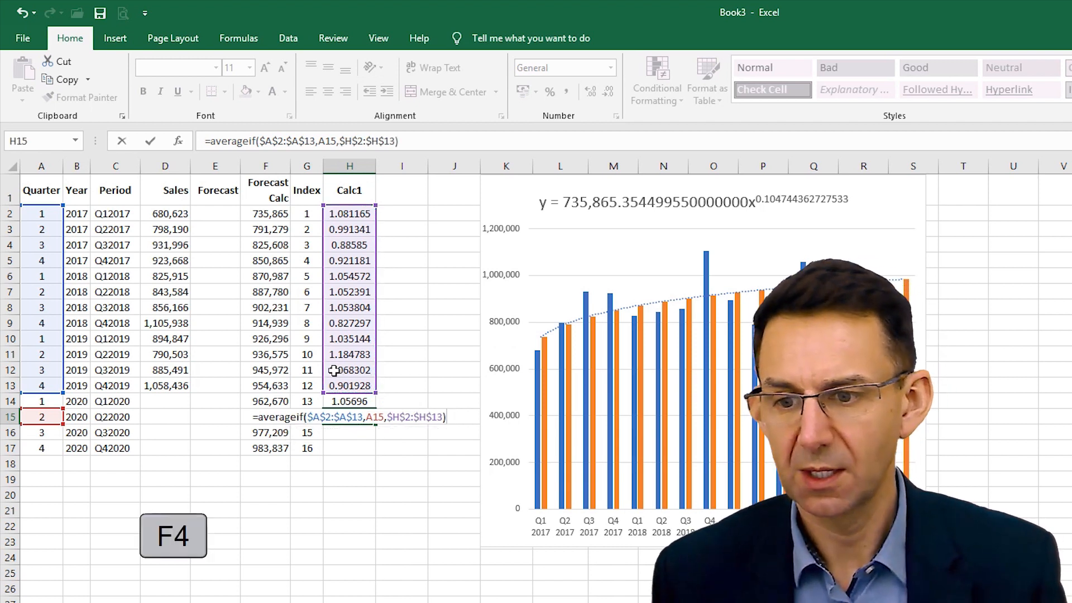
key(ctrl+Return)
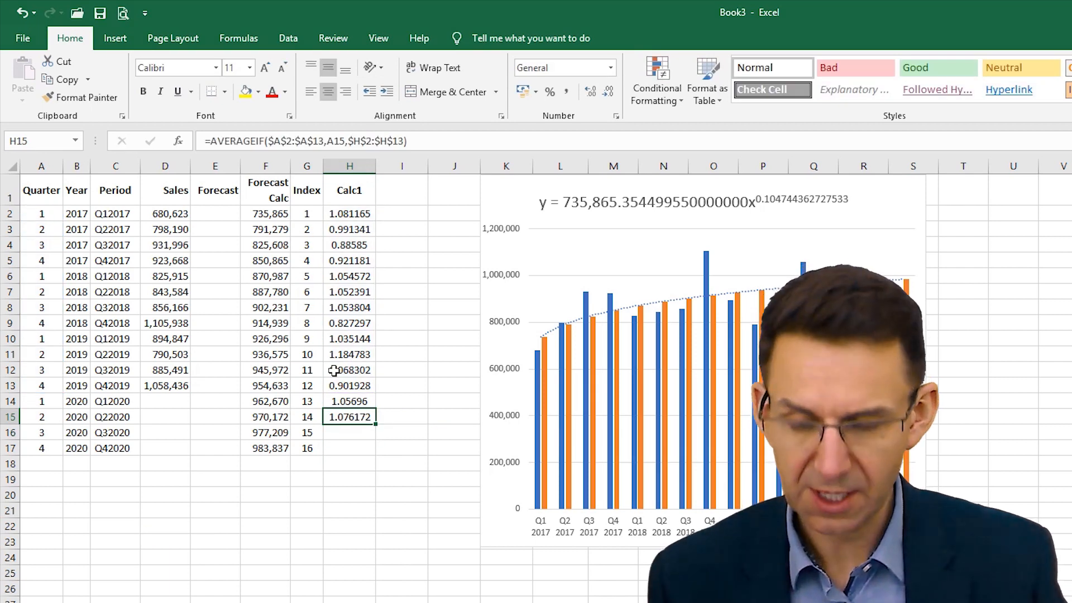
- Copy the AVERAGEIF formula from H15 into H14 and H16:H17 to cover all four 2020 quarters
key(ctrl+c)
key(Up)
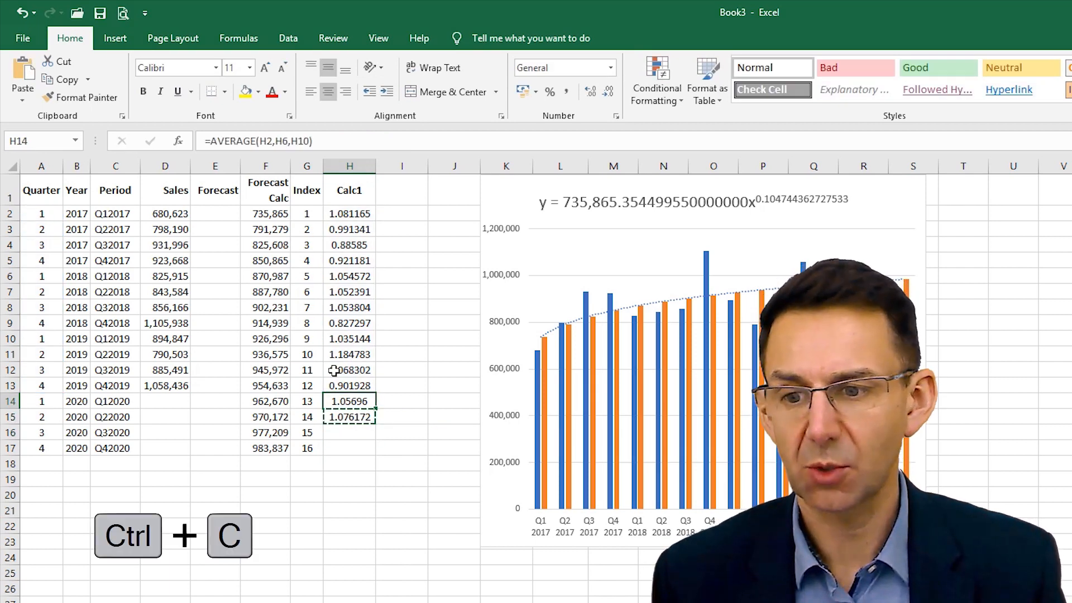
key(ctrl+v)
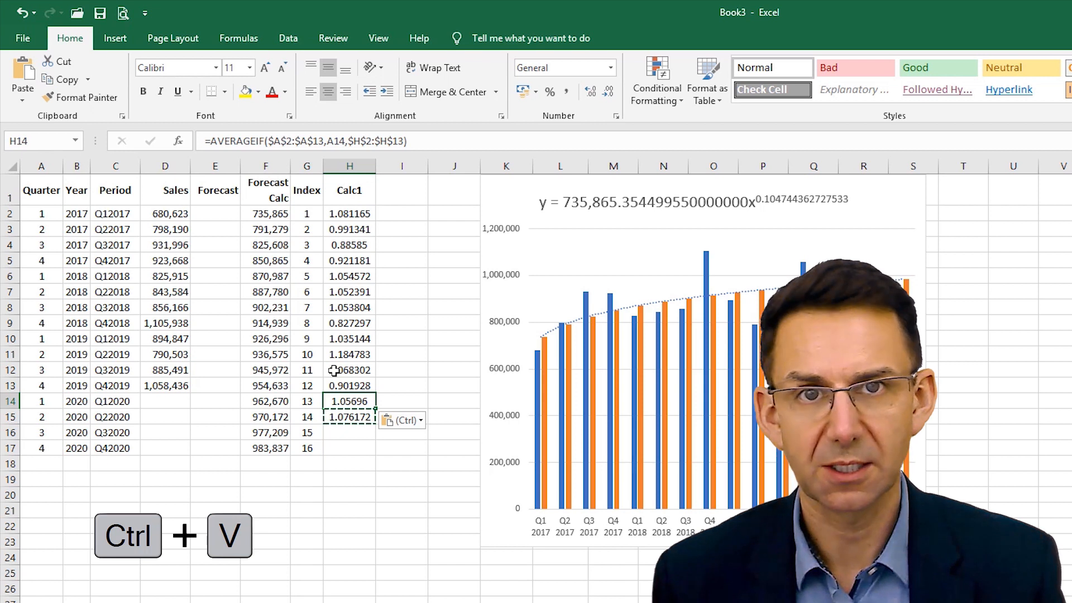
key(Down)
key(Down)
key(shift+Down)
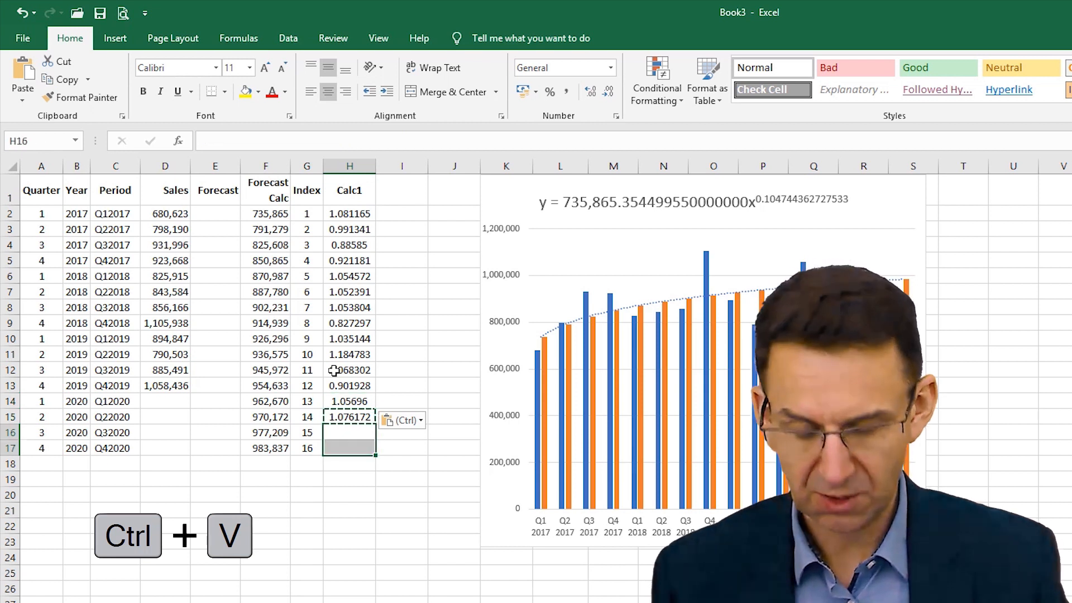
key(ctrl+v)
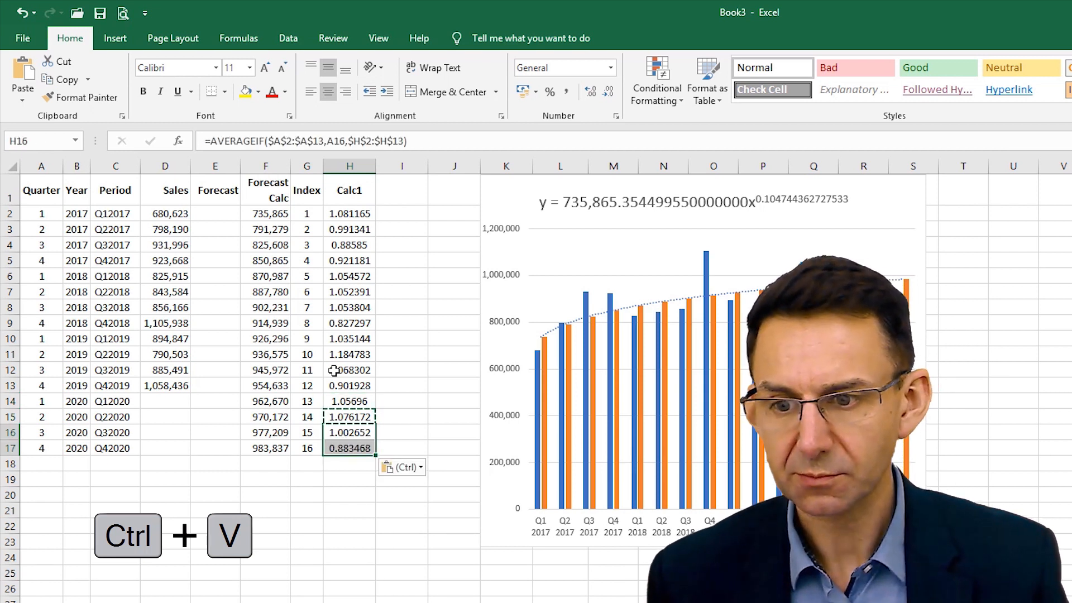
- Color the text of the averaged 2020 ratios in H14:H17 blue
click(350, 401)
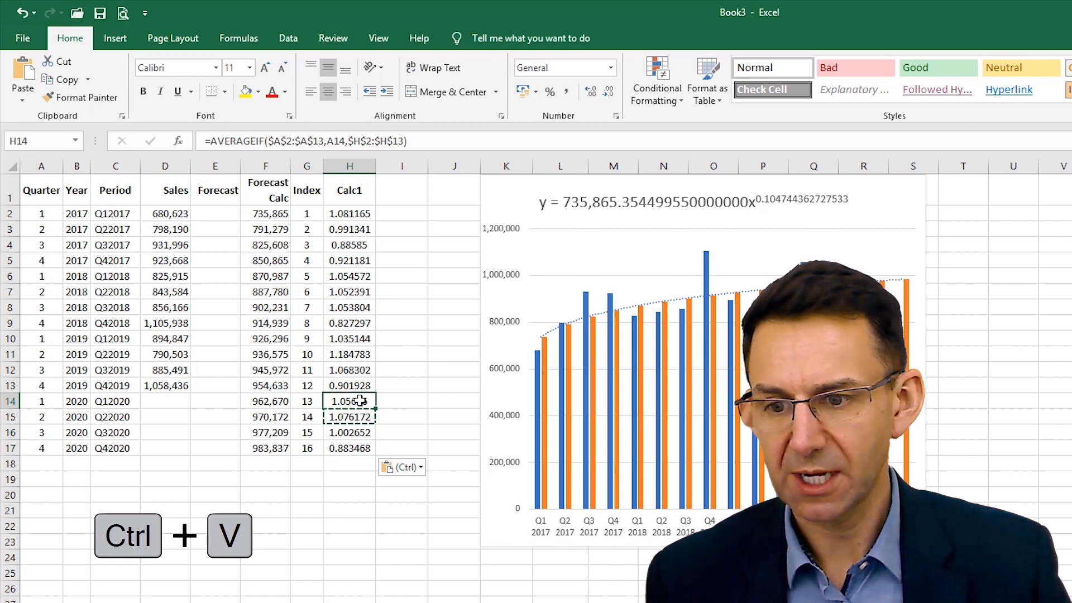
key(shift+Down)
key(shift+Down)
key(shift+Down)
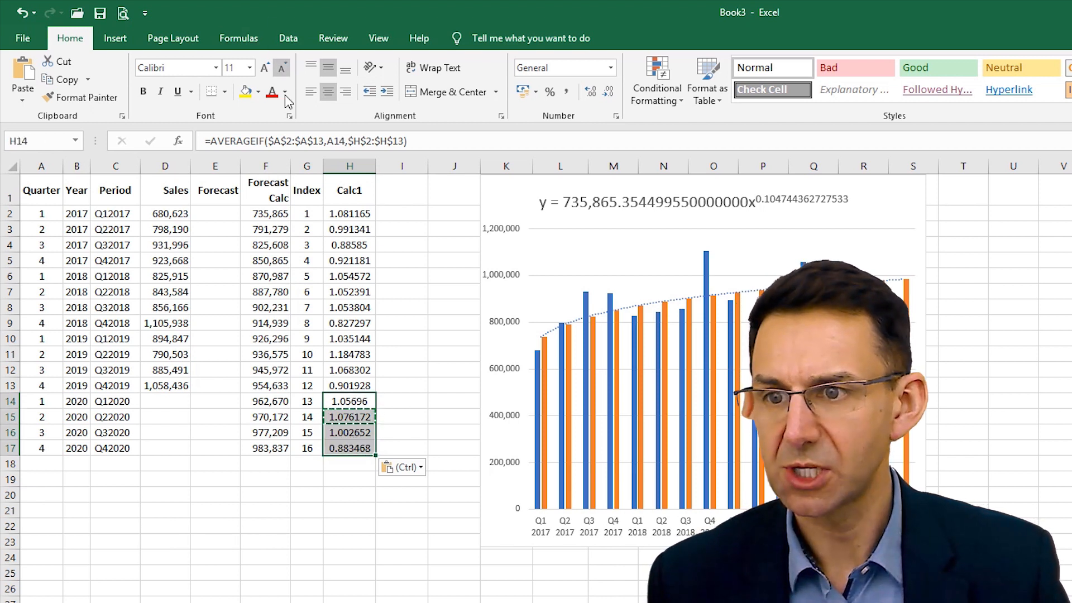
click(285, 93)
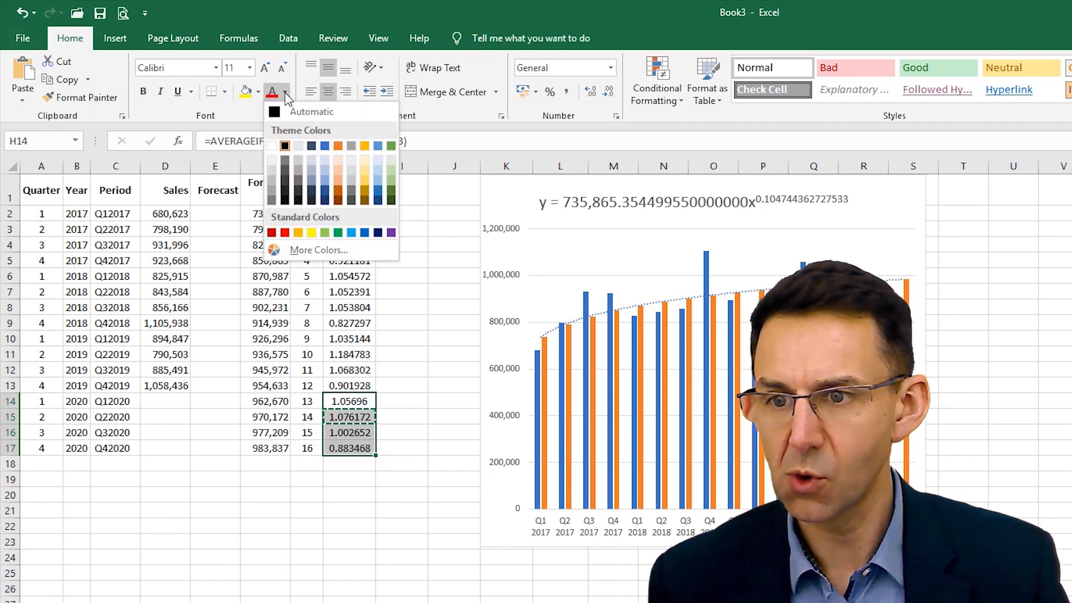
click(325, 146)
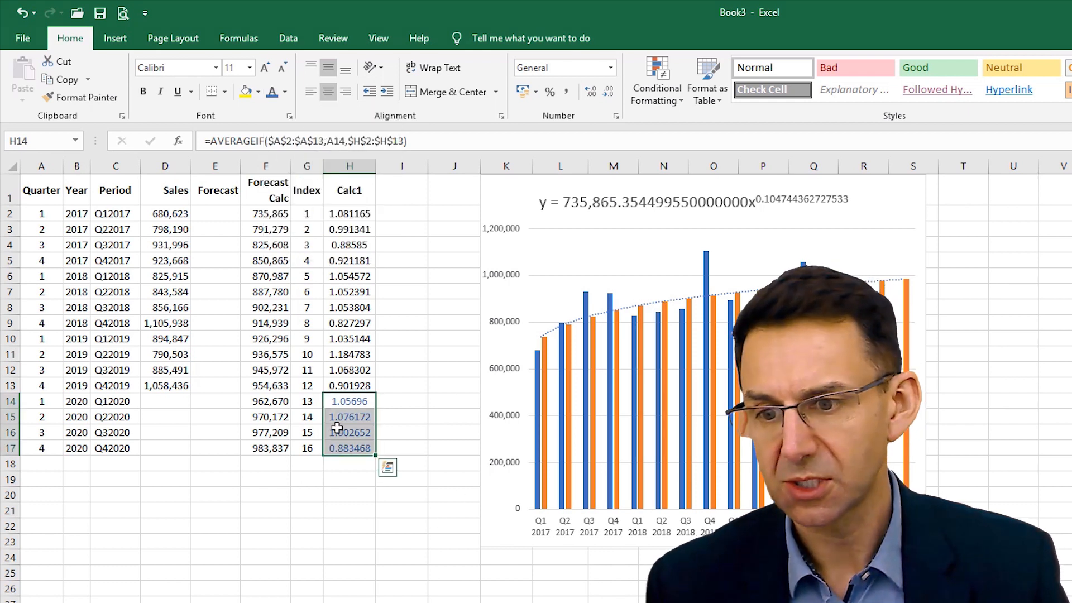
- Compare the averaged 2020 ratios with the historical Calc1 values and inspect the ratio formula in H2
click(364, 357)
click(355, 401)
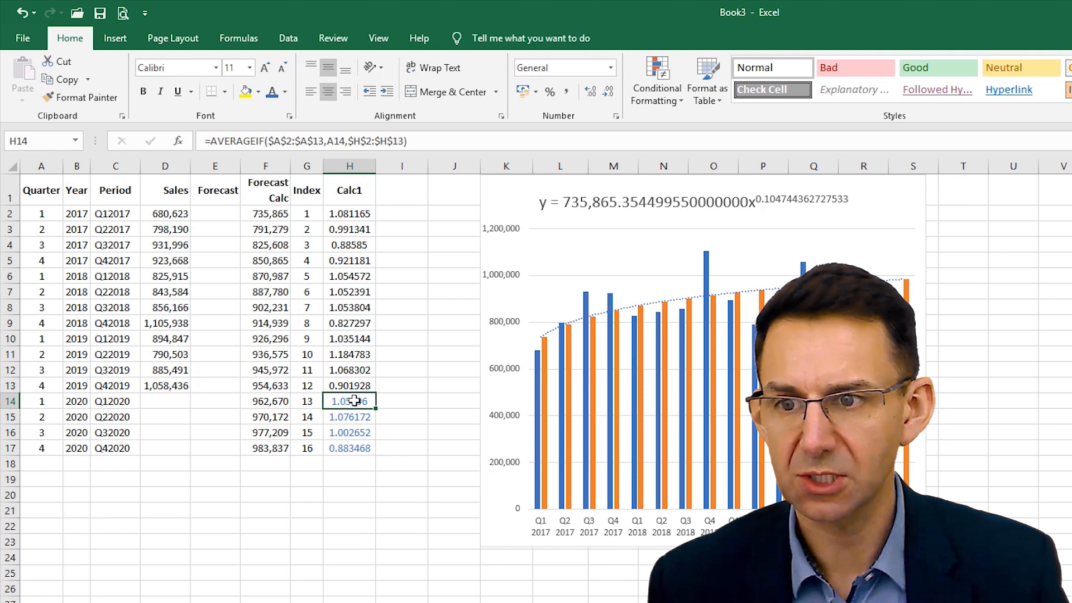
click(352, 385)
click(350, 401)
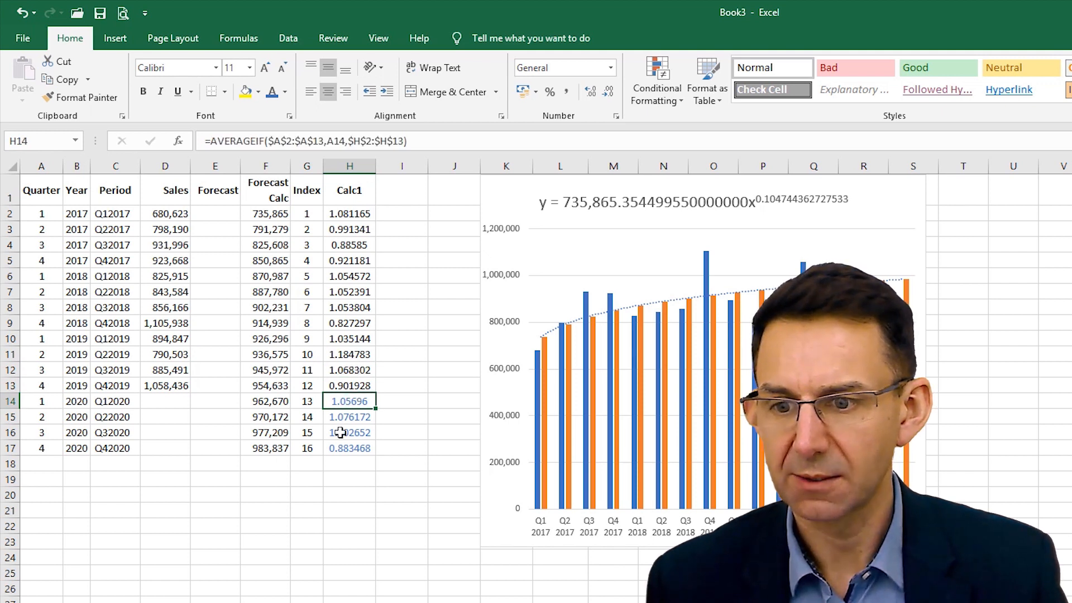
click(173, 401)
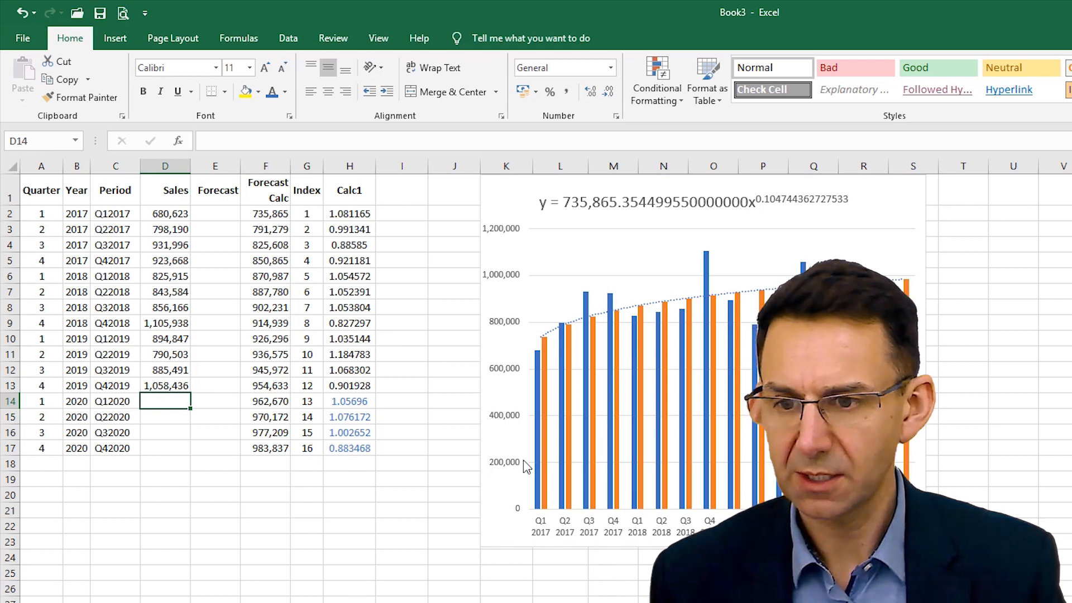
click(351, 211)
key(F2)
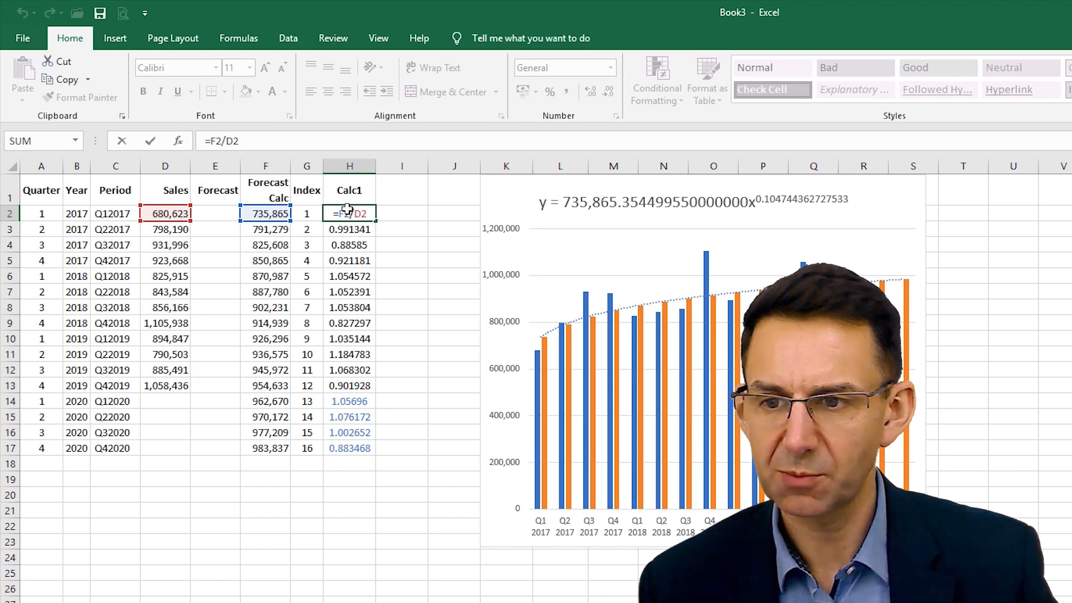
key(Return)
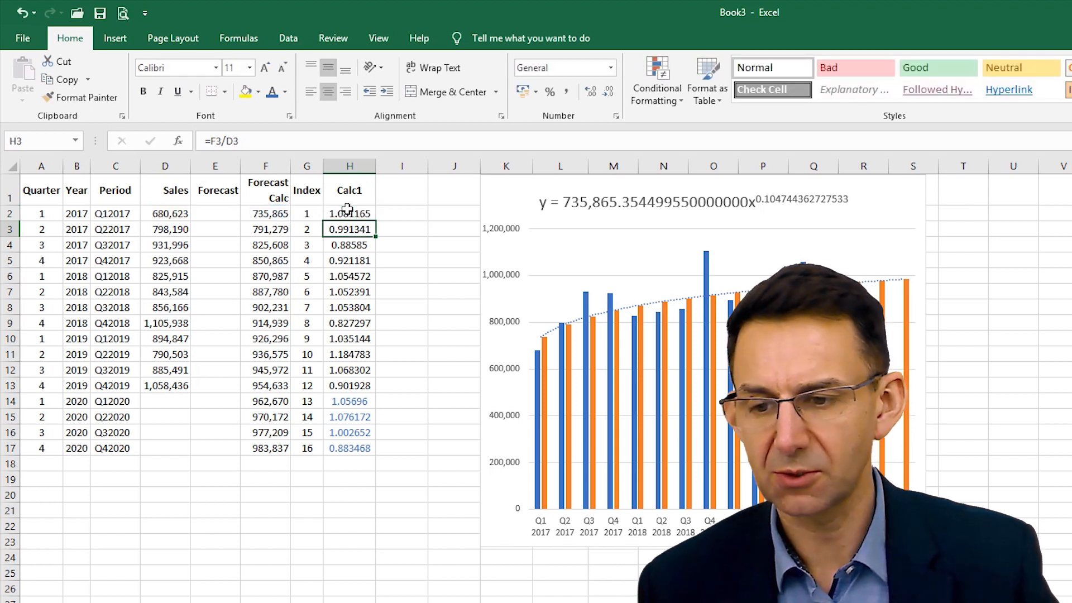
- Try the Q1 2020 calculation =F14/H14 in the Sales column cell D14 and clear the cell
click(159, 401)
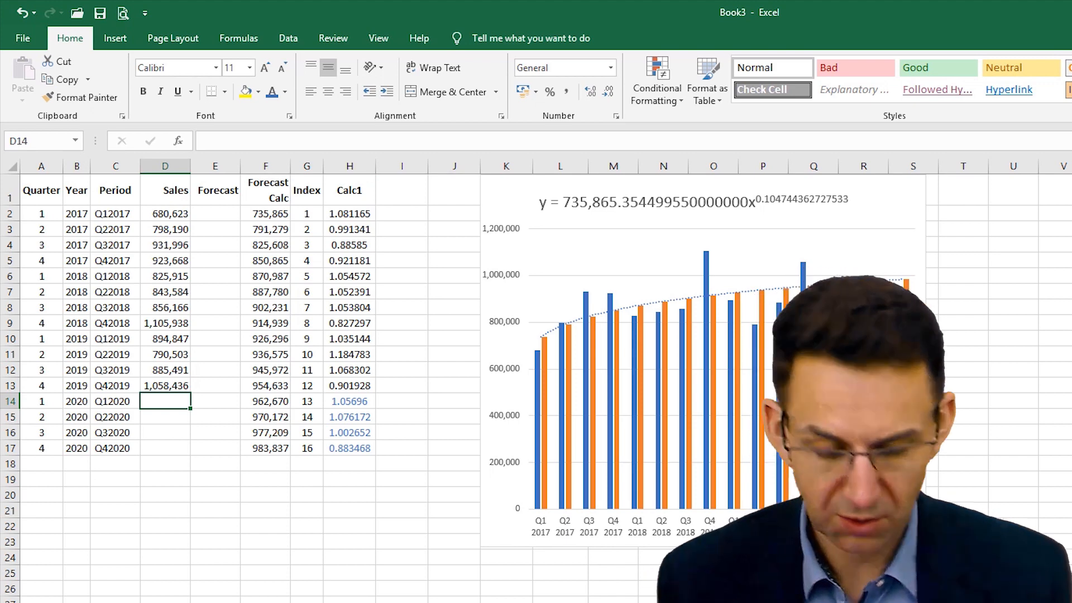
text(=)
key(Right)
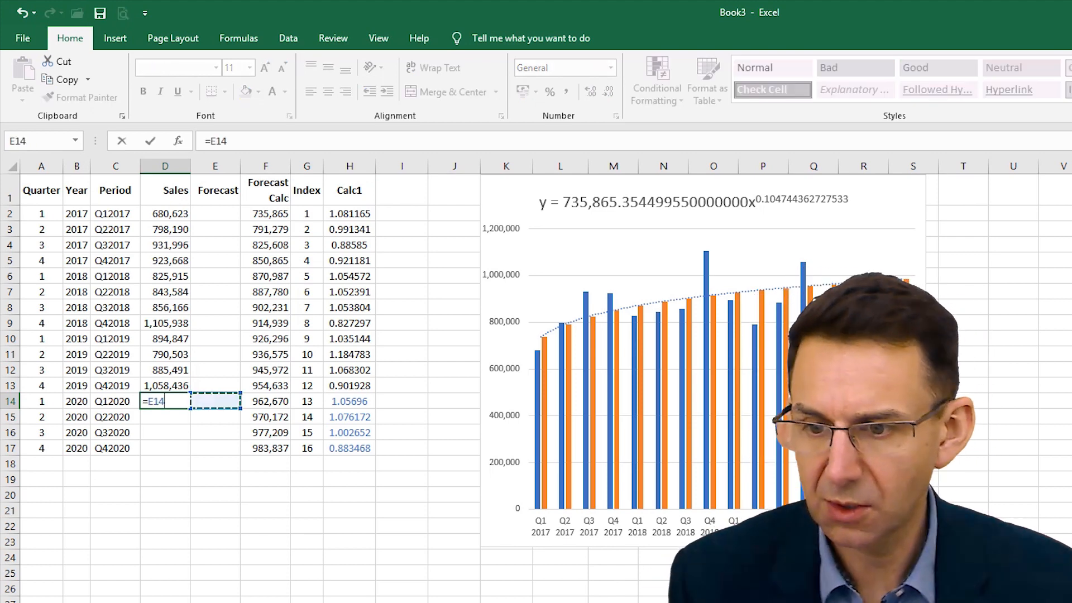
key(Right)
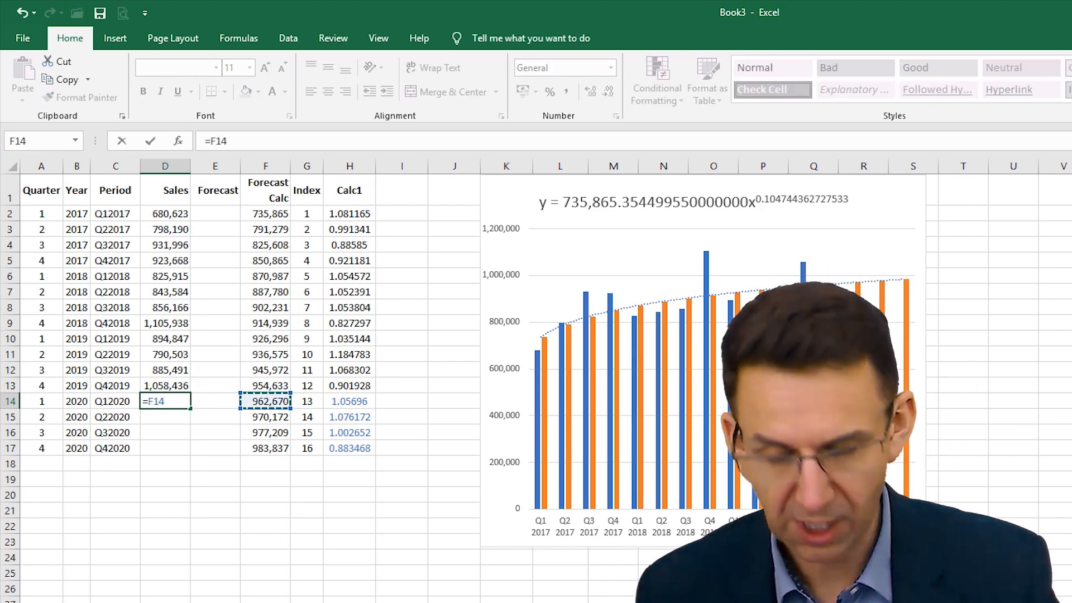
text(/)
key(Right)
key(Right)
key(Right)
key(Right)
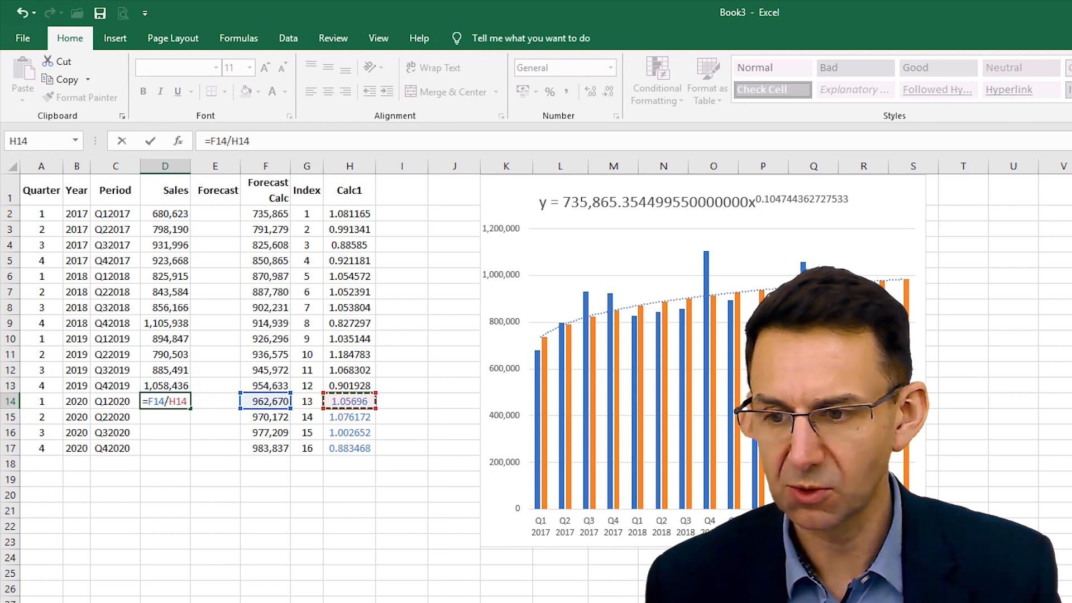
key(Return)
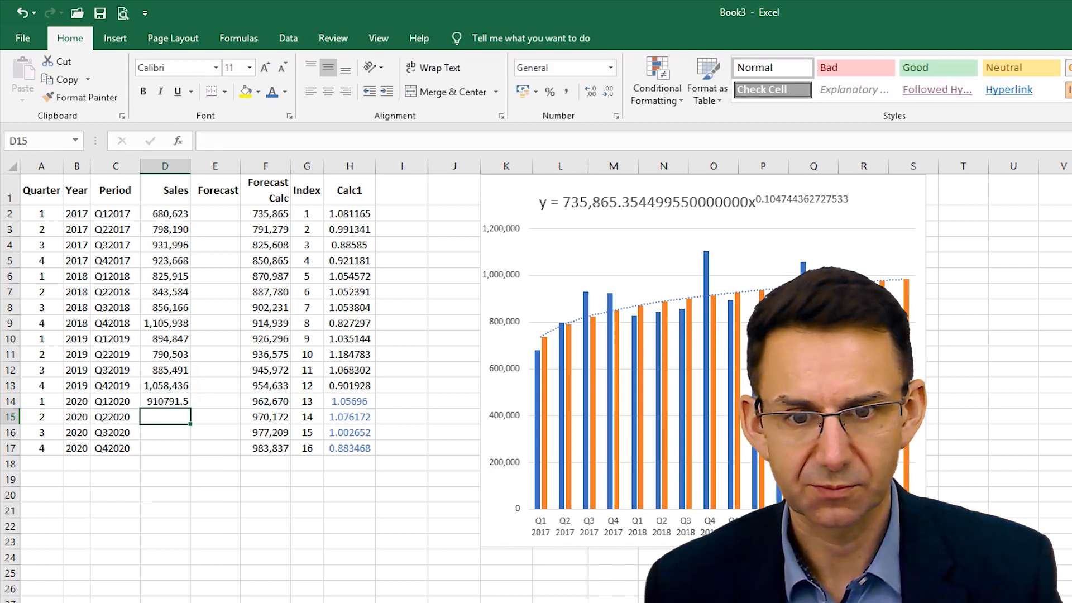
key(Up)
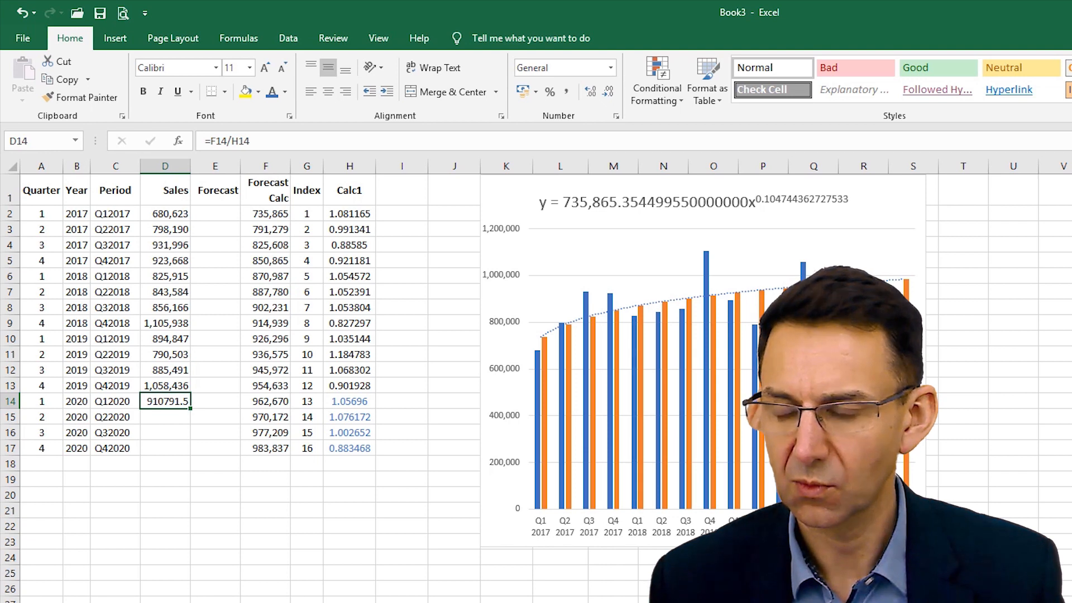
key(Delete)
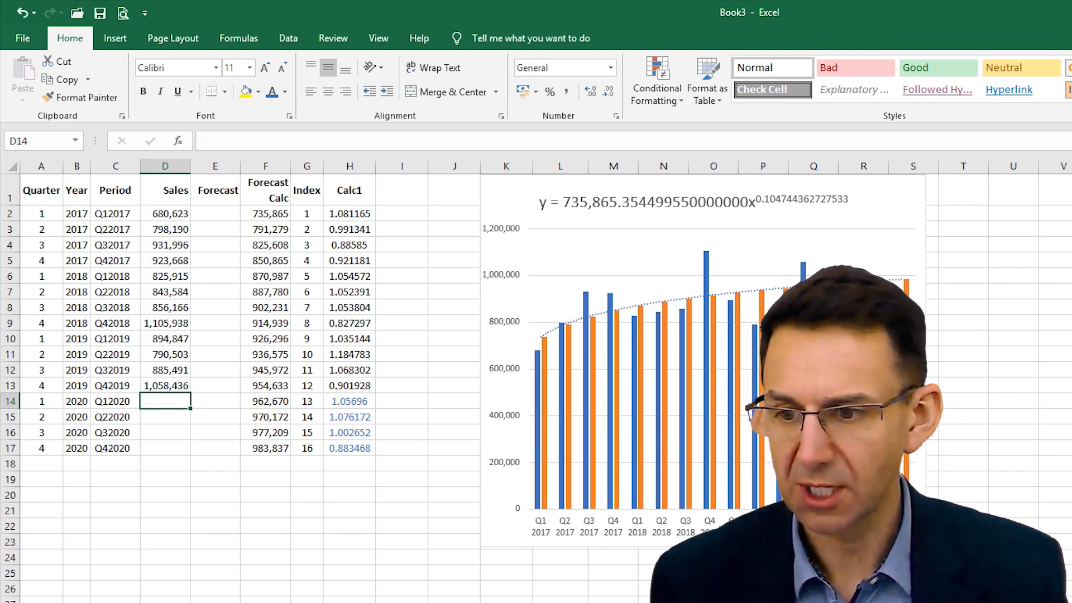
- Calculate the Q1 2020 forecast in E14 by dividing Forecast Calc by the averaged ratio with =F14/H14
key(Right)
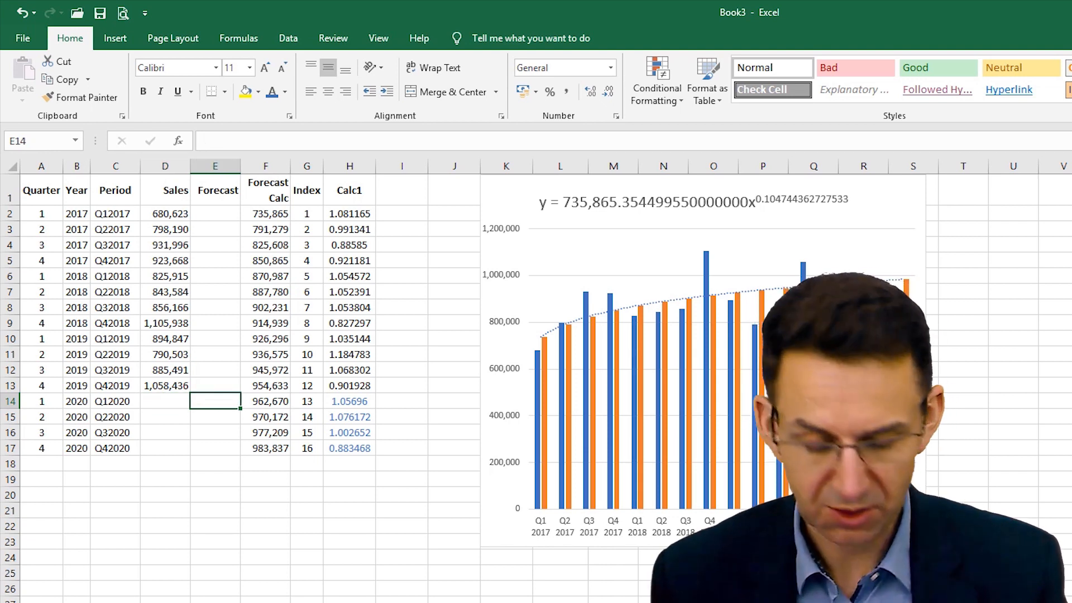
text(=)
key(Right)
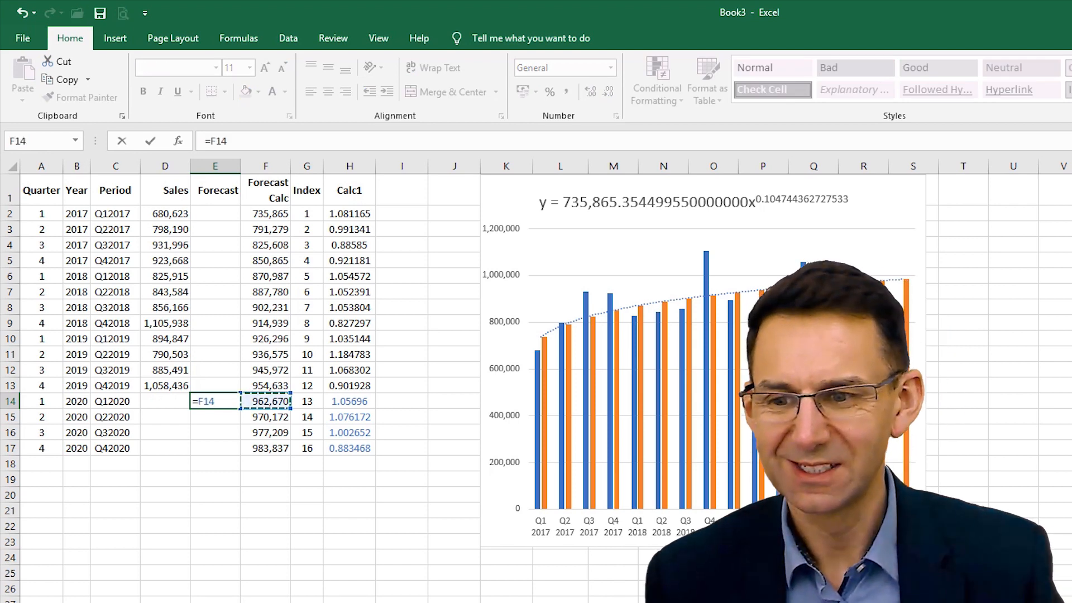
text(/)
key(Right)
key(Right)
key(Right)
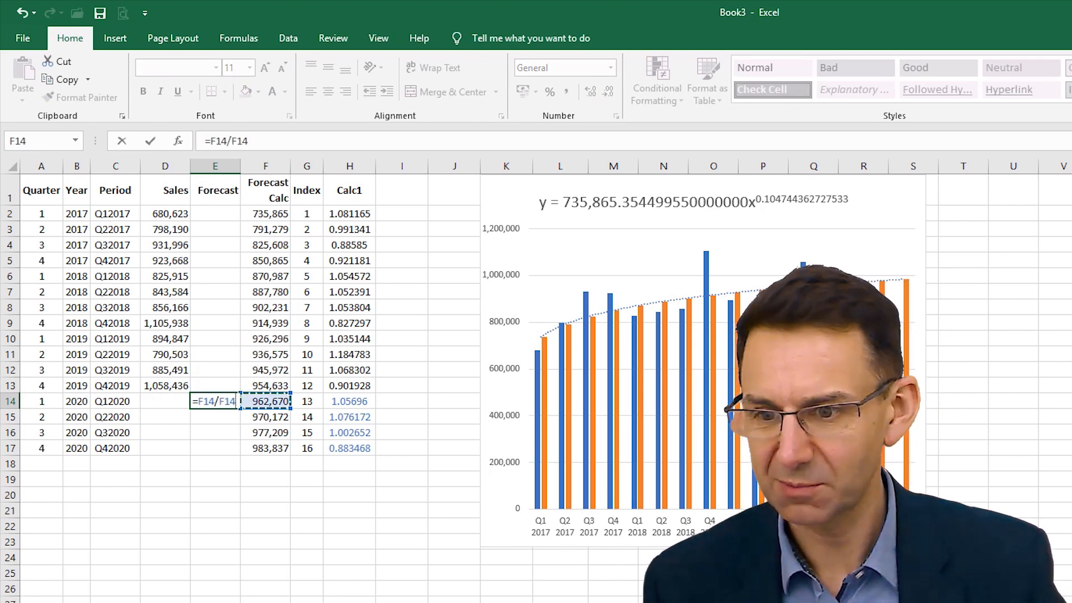
key(Return)
key(Up)
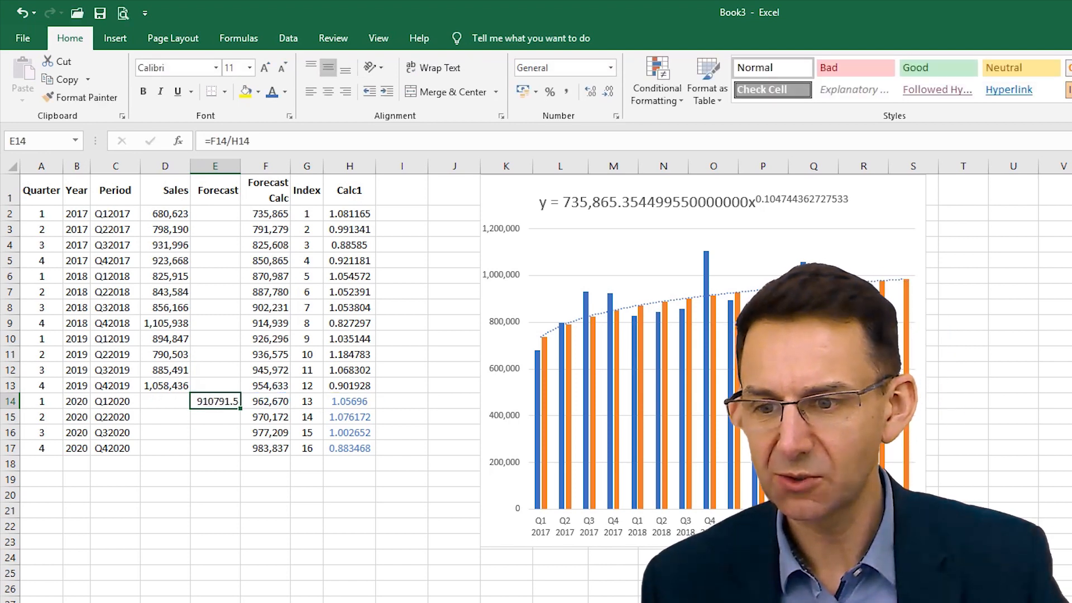
- Copy the formatting of the whole Forecast Calc column F onto the Forecast column E
click(259, 163)
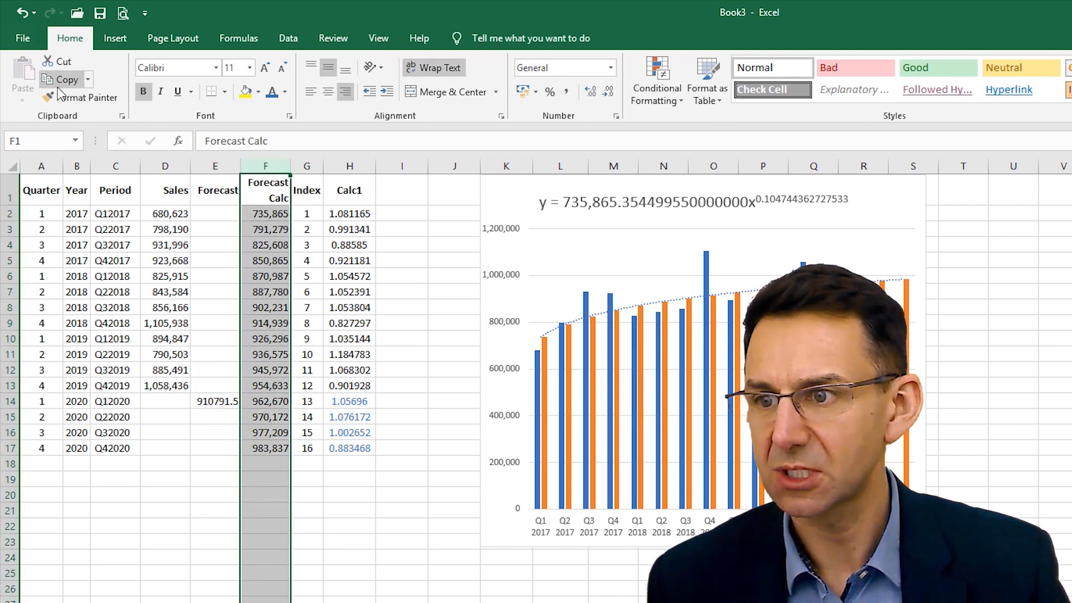
click(84, 98)
click(218, 163)
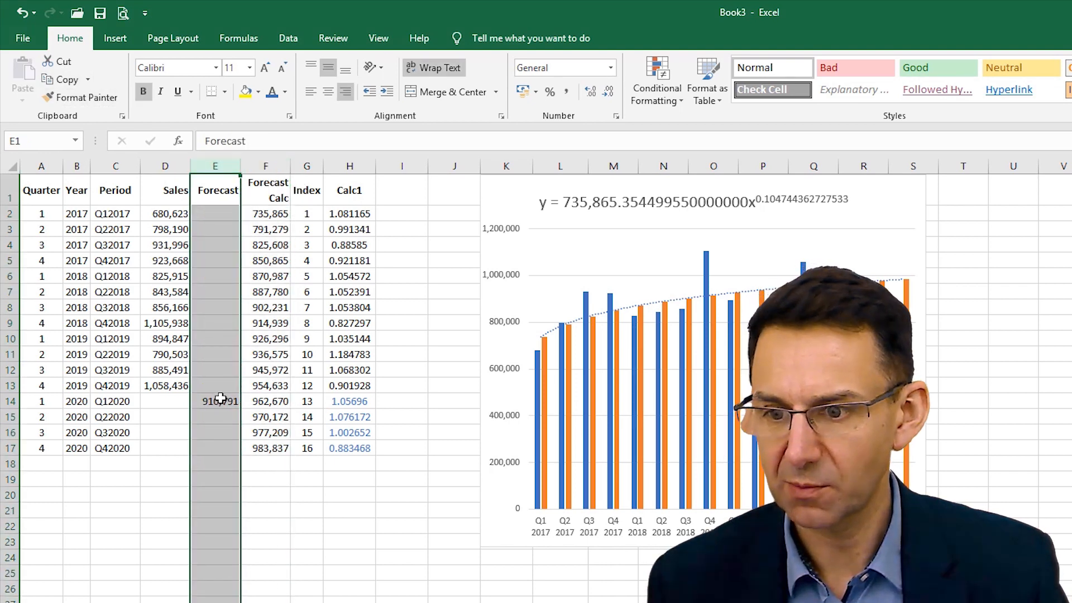
- Fill the Q1 2020 Forecast formula in E14 down through E17 for the remaining 2020 quarters
click(220, 399)
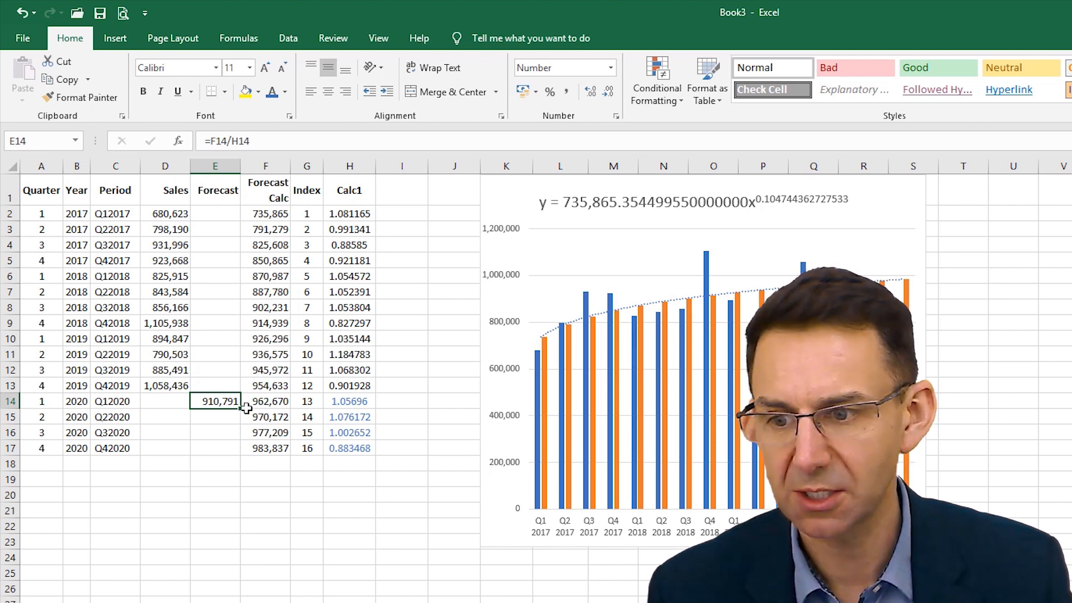
drag(242, 408, 241, 454)
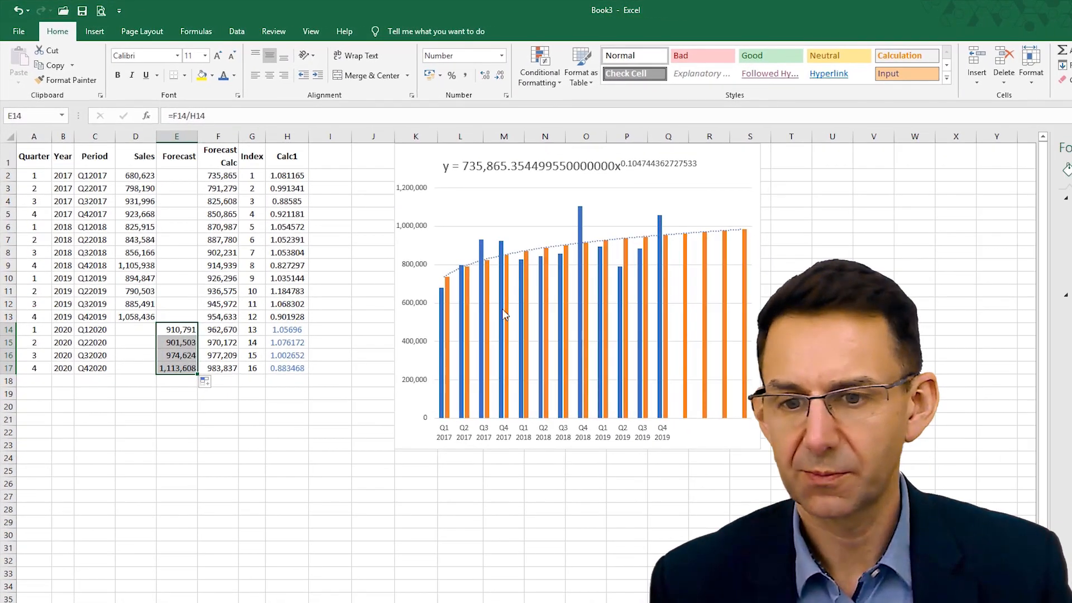
- Add a chart series named from E1 (Forecast) with the values in E2:E17
click(414, 166)
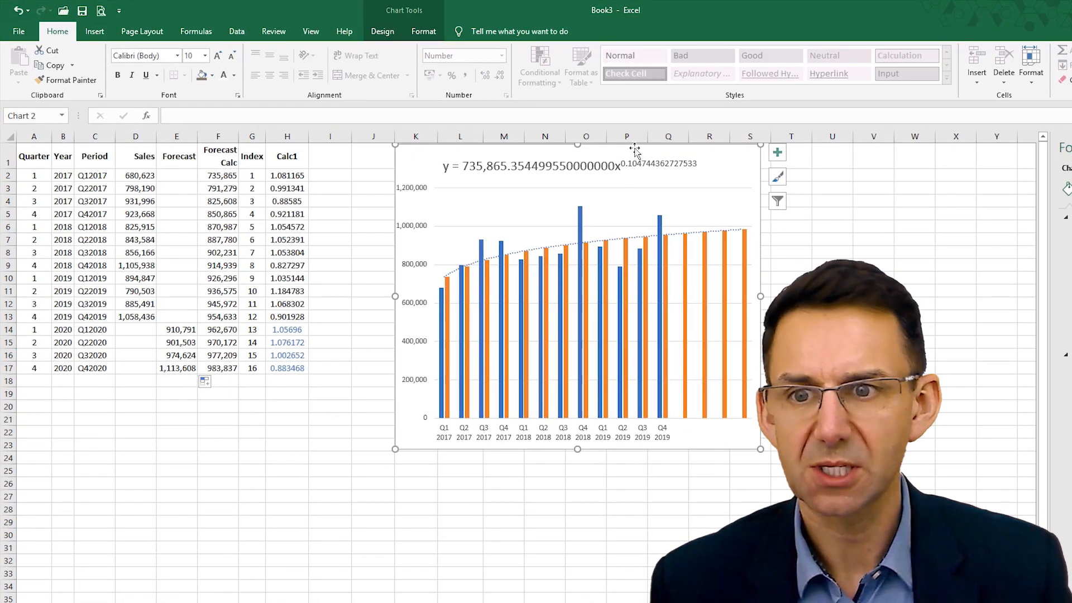
click(383, 31)
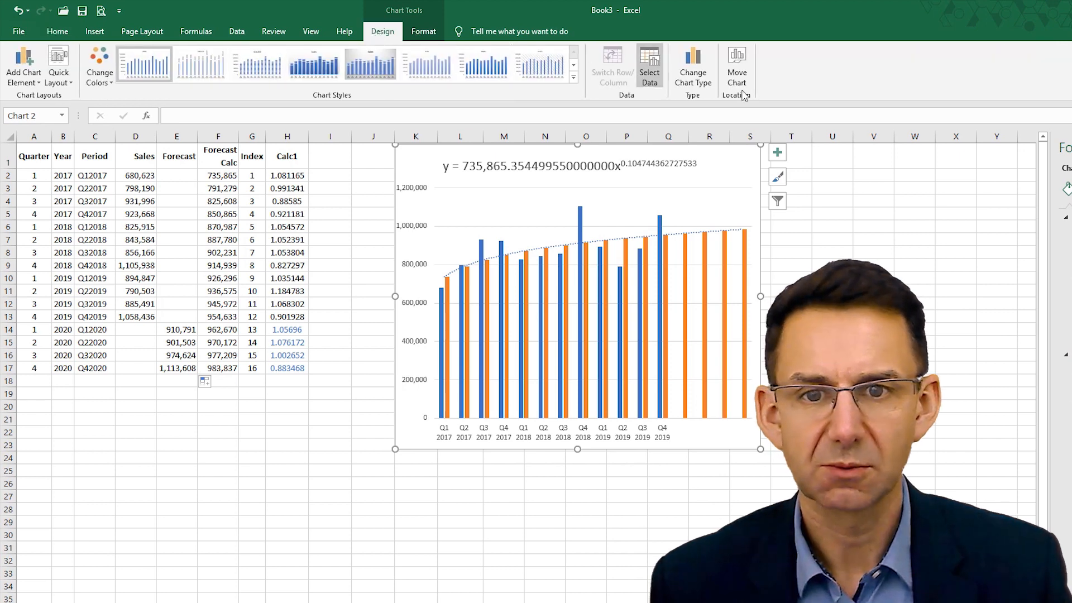
click(650, 71)
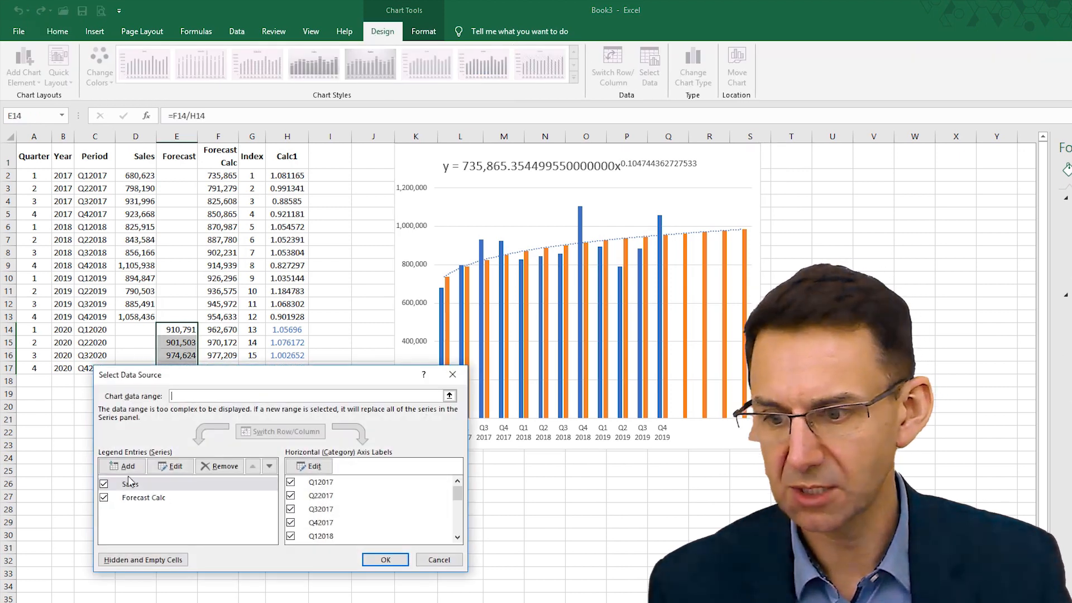
click(127, 466)
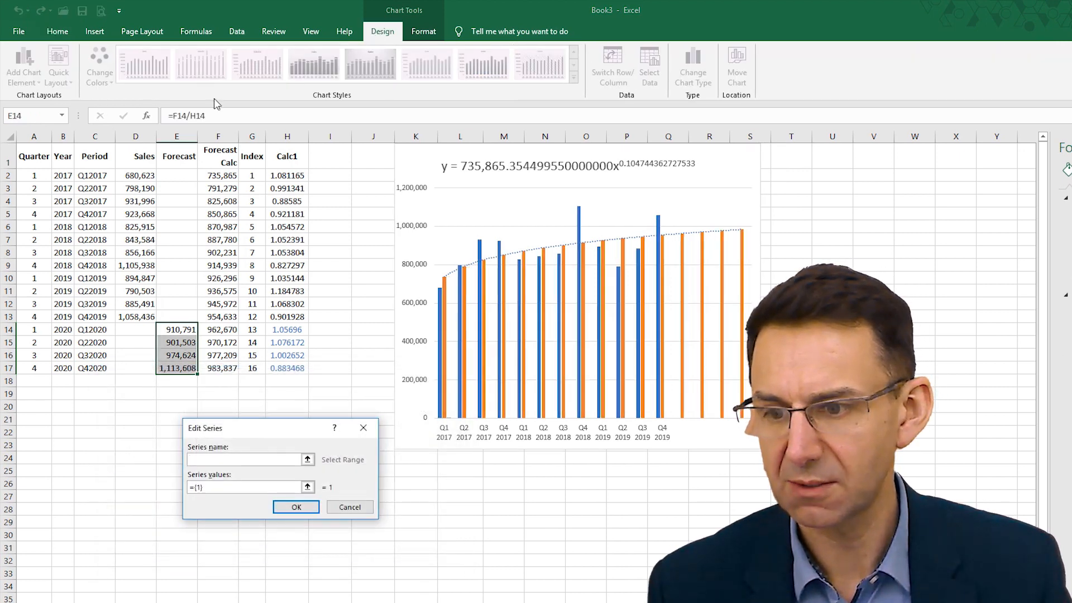
click(184, 162)
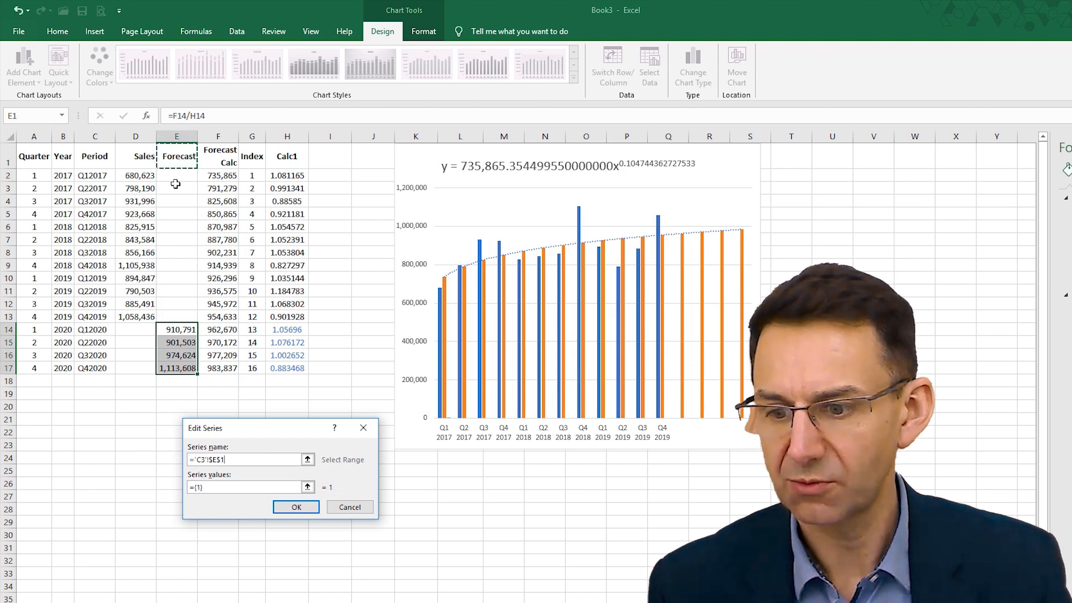
click(308, 487)
drag(174, 177, 184, 370)
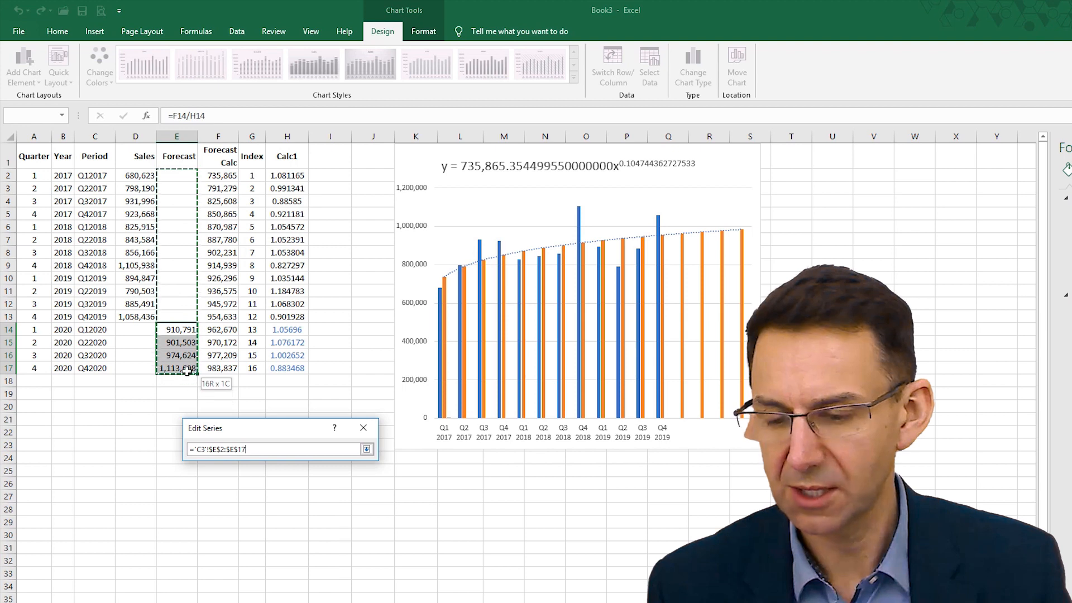
click(367, 450)
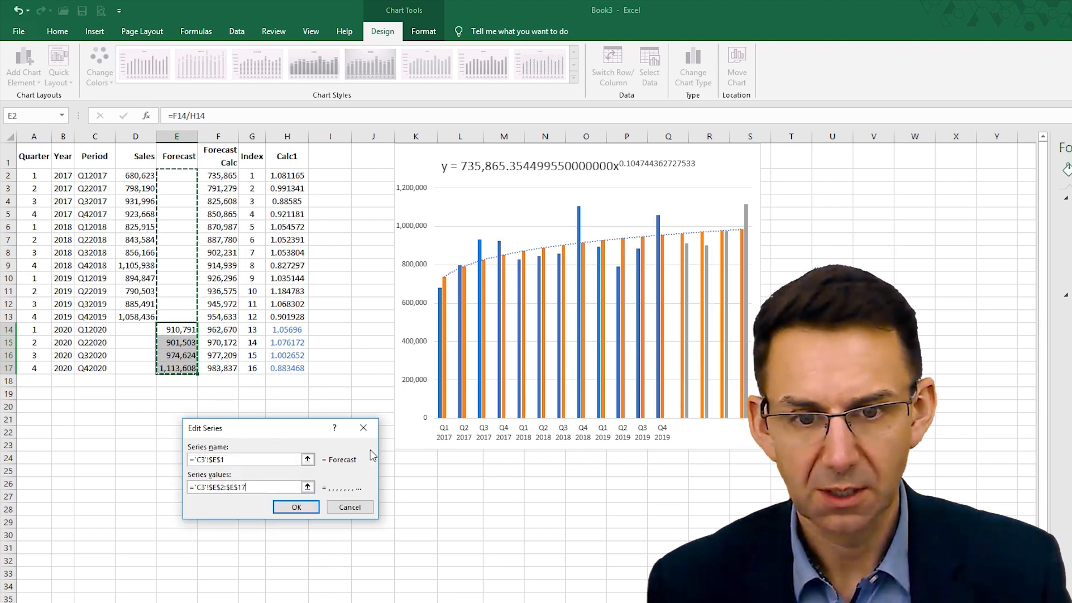
click(305, 508)
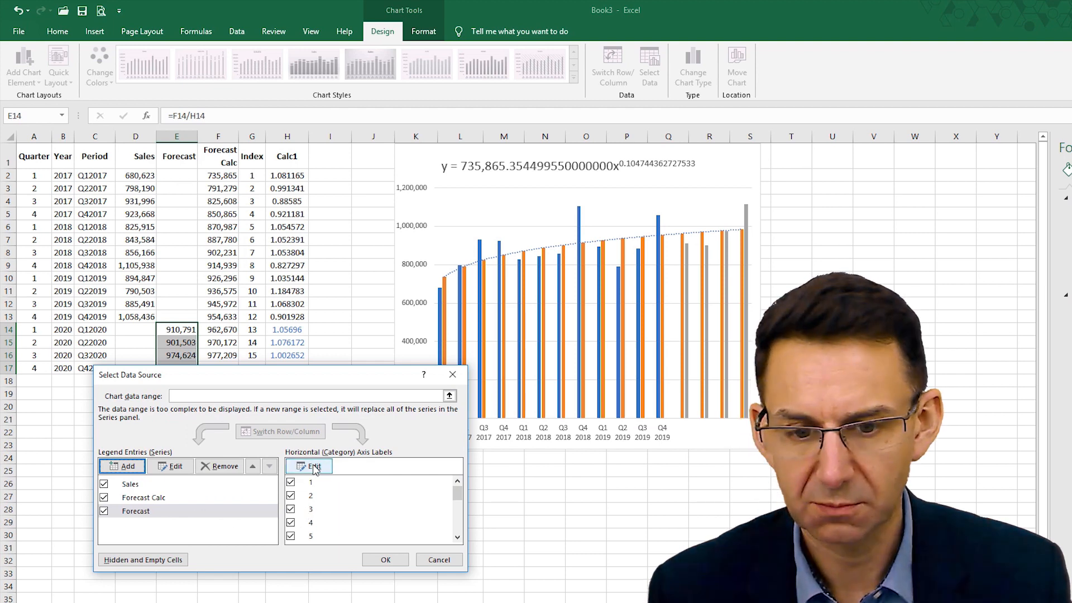
- Set the chart's horizontal axis labels to the Period range C2:C17 and apply the data source changes
click(314, 467)
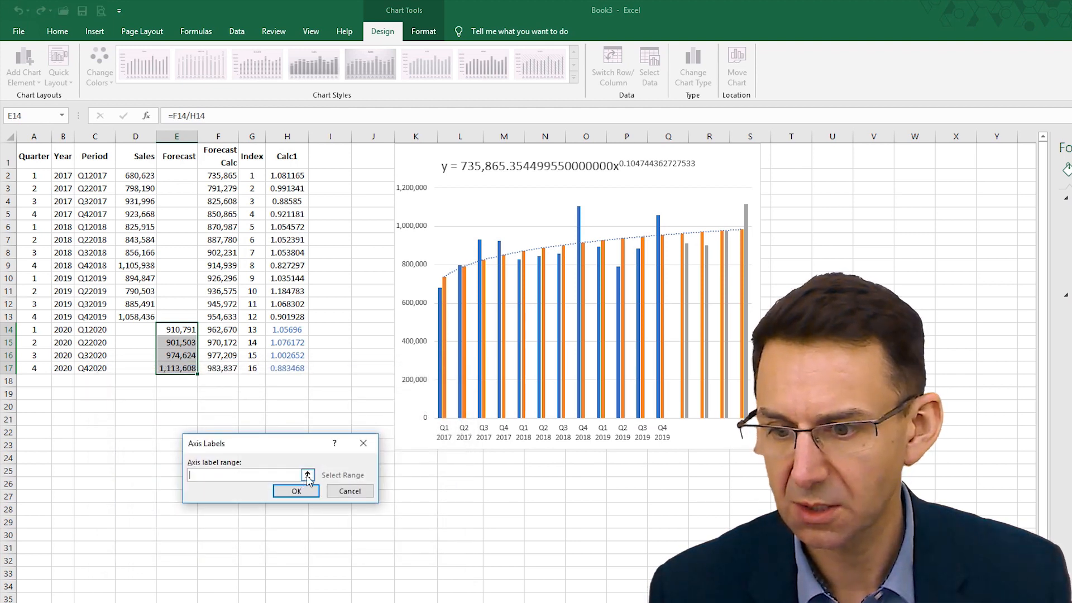
drag(101, 175, 132, 371)
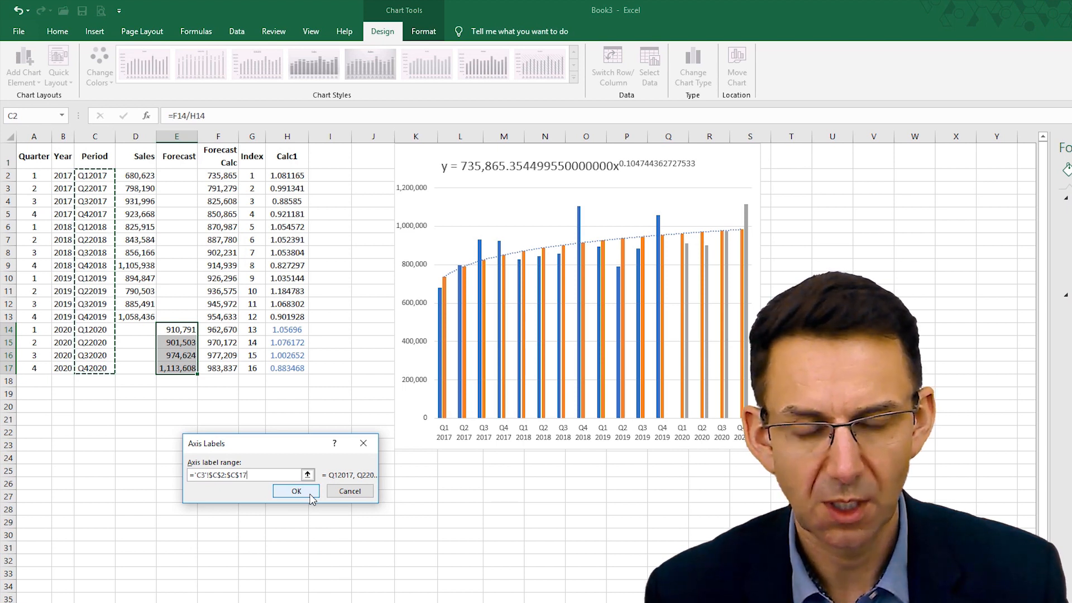
click(296, 492)
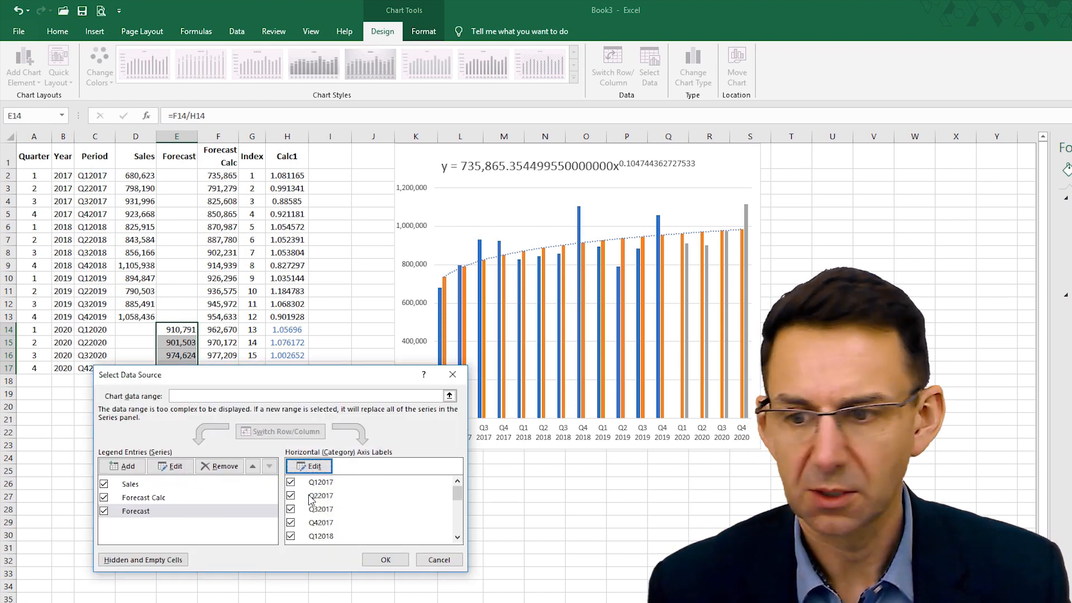
click(387, 560)
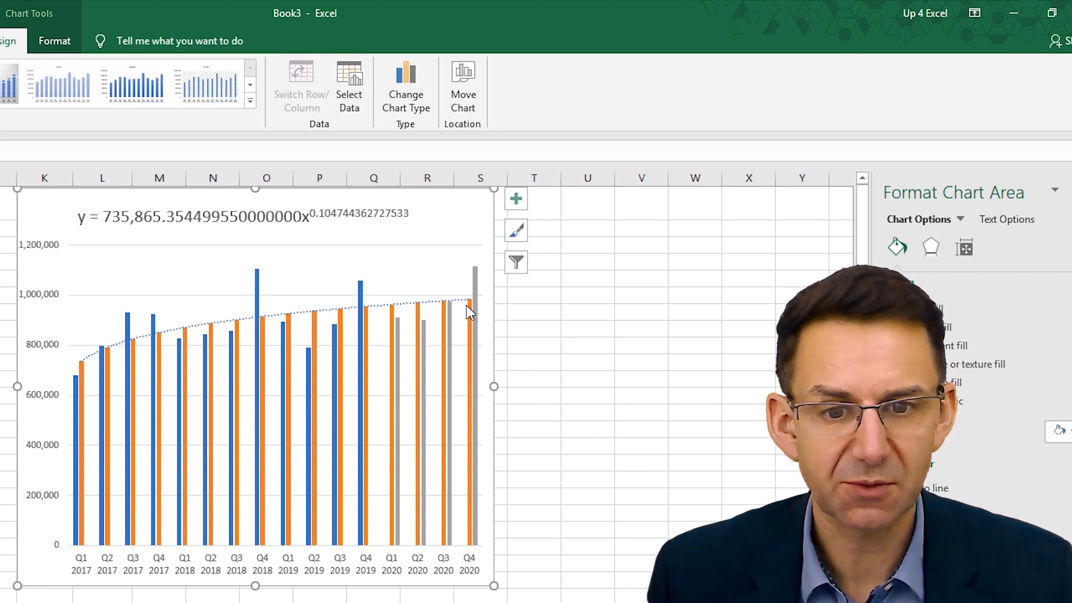
- Delete the orange Forecast Calc column series from the chart
mouse_move(477, 274)
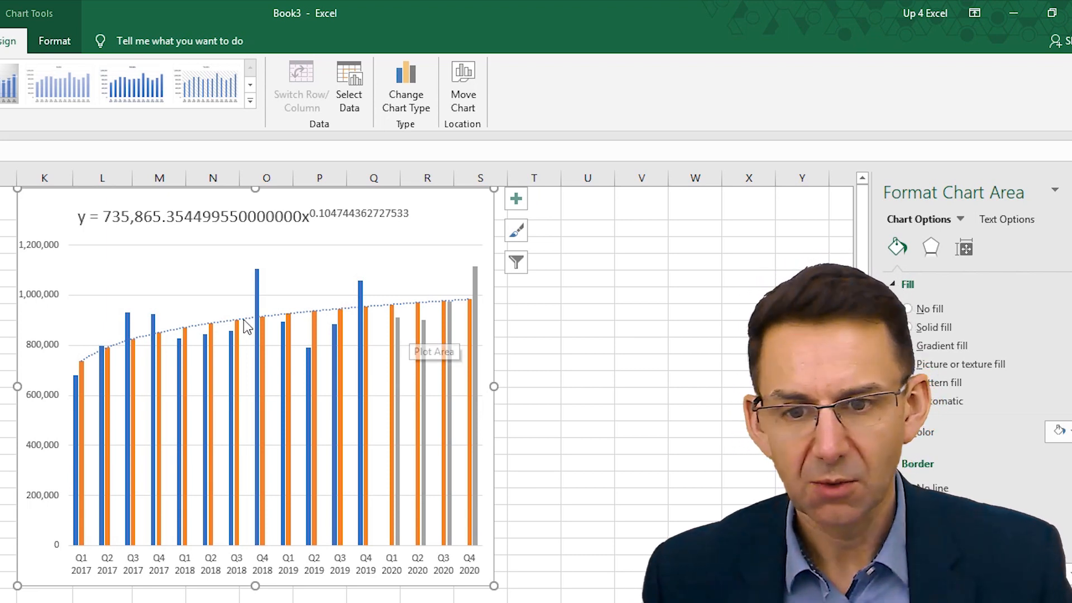
click(211, 339)
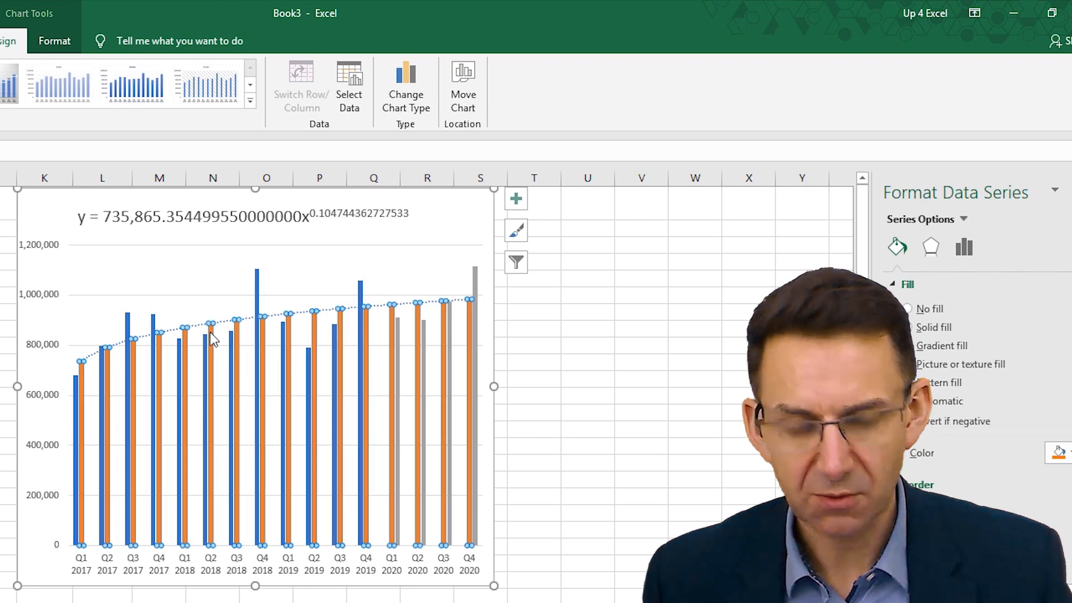
key(Delete)
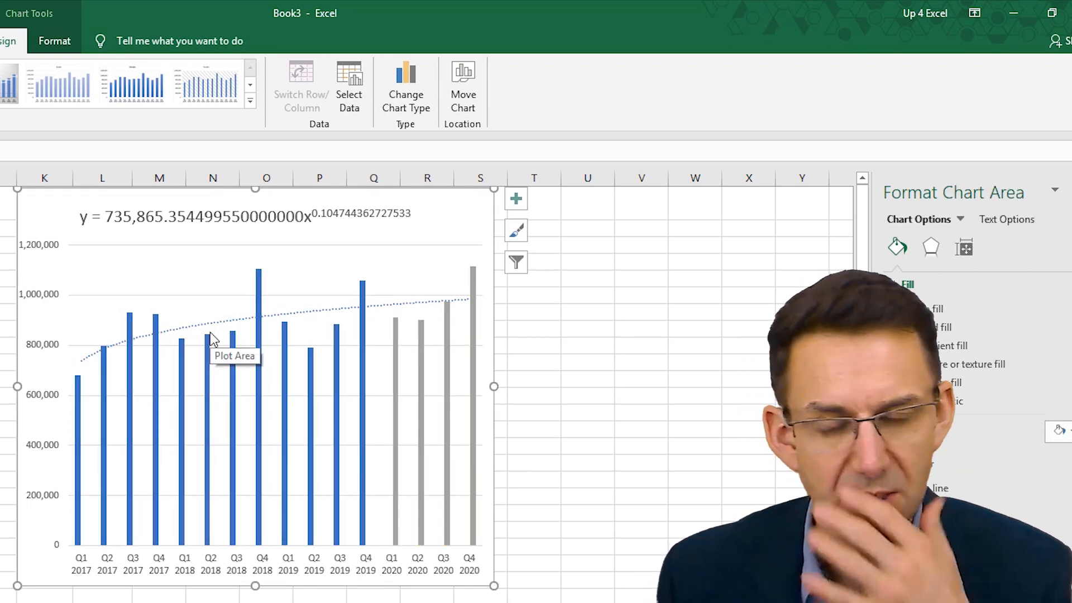
- Extend the chart's trendline forward beyond Q4 2020 through its trendline options
click(439, 300)
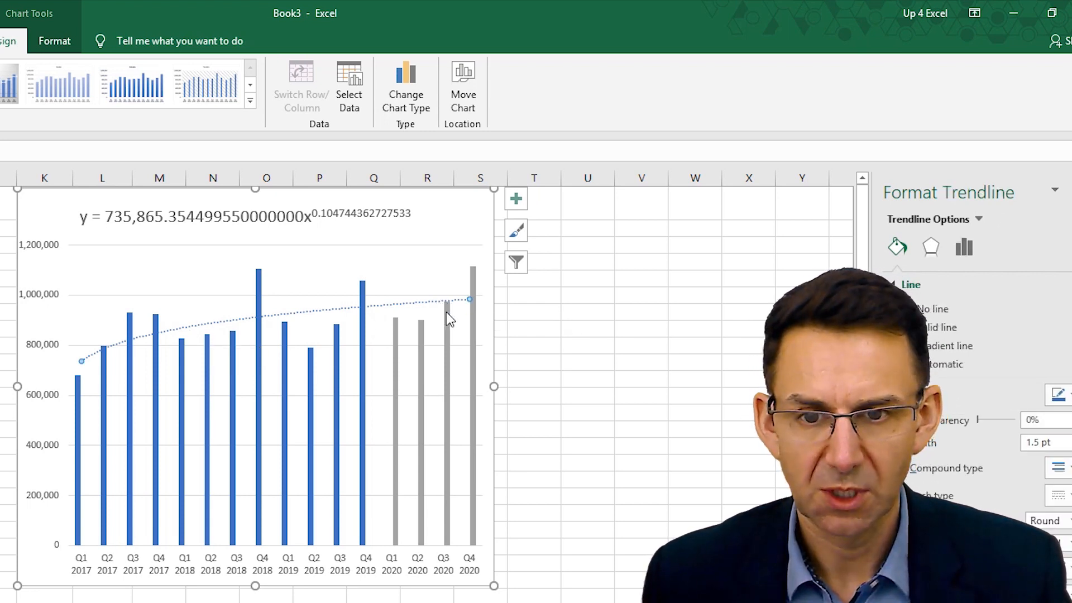
mouse_move(444, 314)
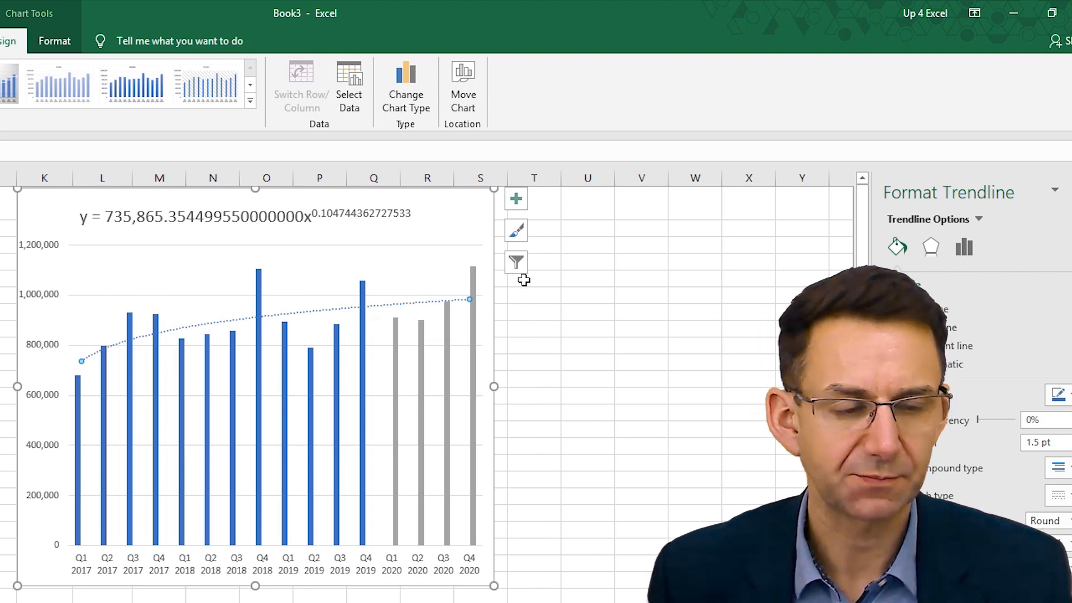
click(965, 247)
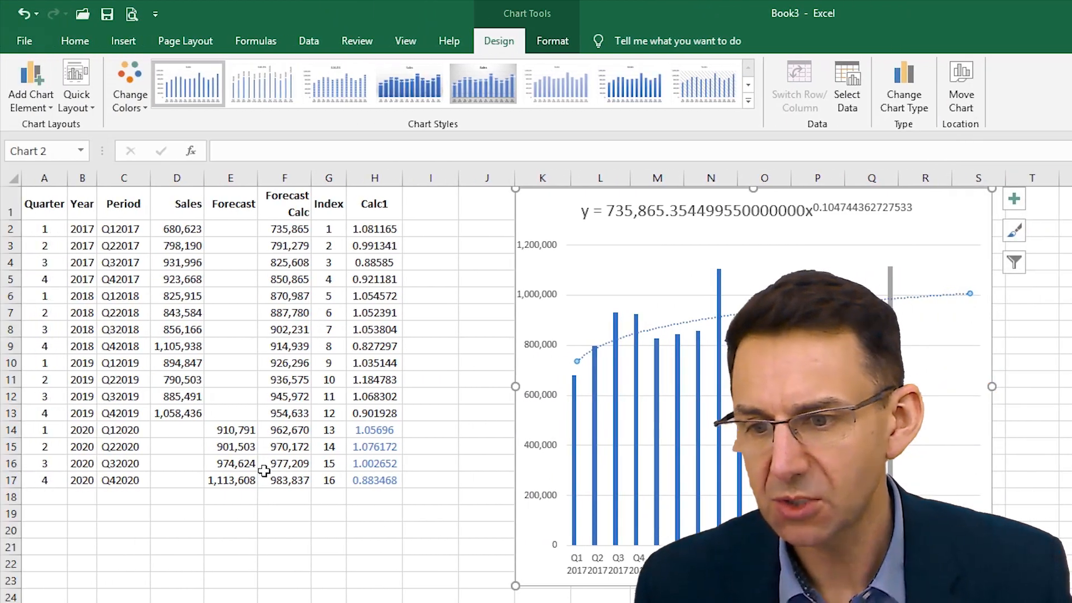
- Copy the 2020 Quarter and Year cells A14:B17 to A18 for 2021, and fill the Period formula from C17 down to C21
drag(67, 432, 57, 476)
click(254, 478)
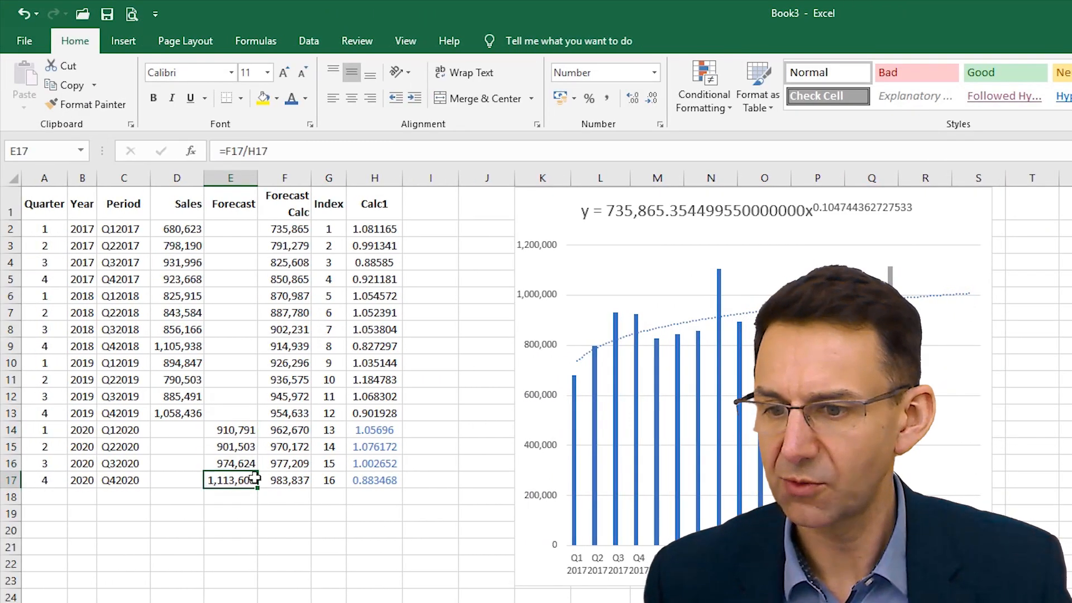
click(47, 484)
drag(49, 429, 83, 475)
key(ctrl+c)
click(44, 497)
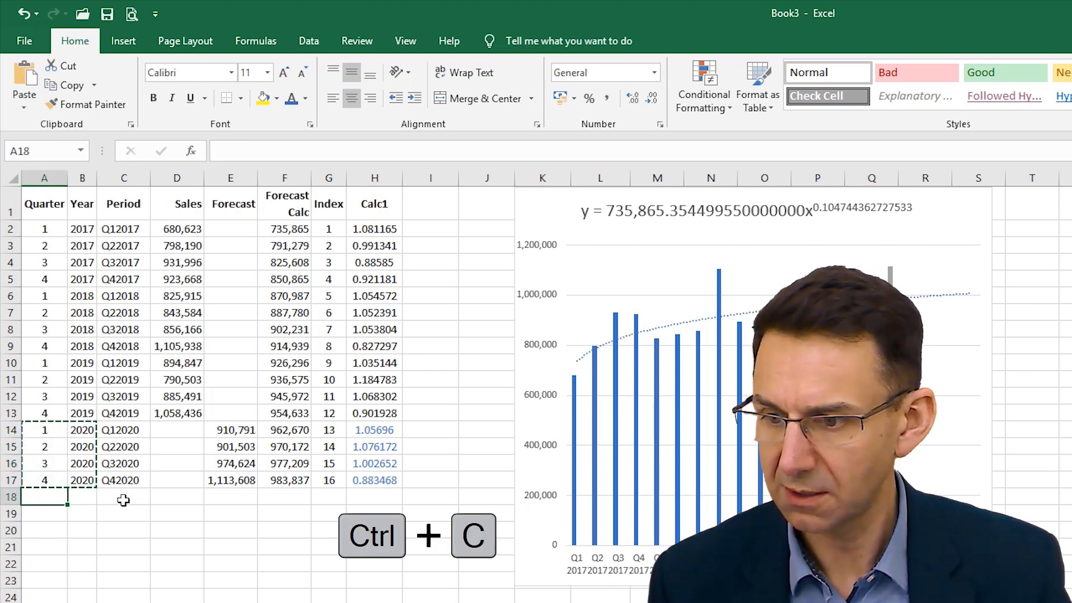
key(ctrl+v)
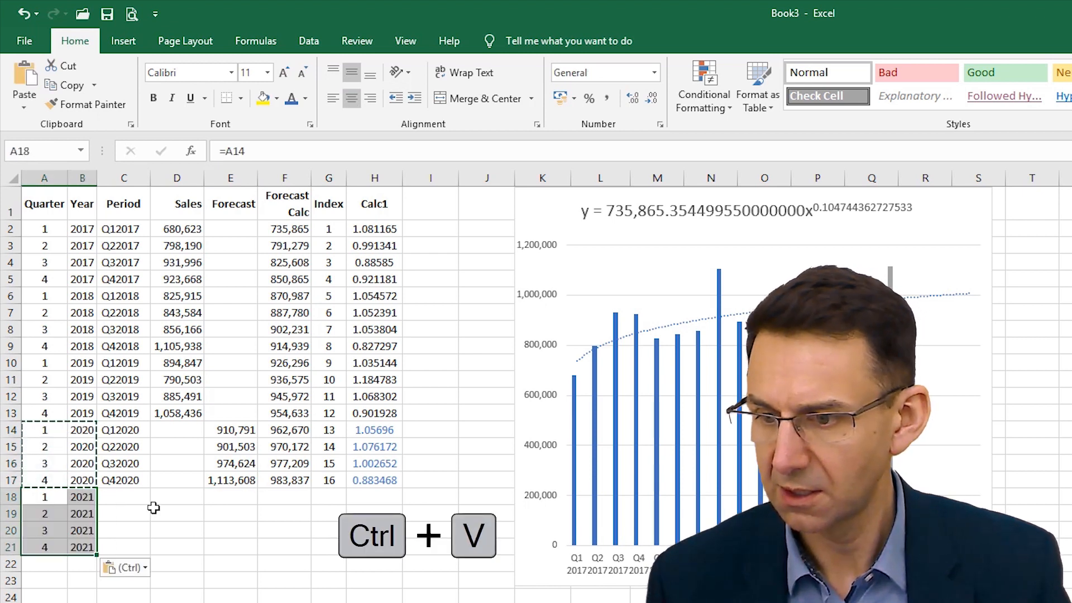
click(139, 479)
double_click(149, 490)
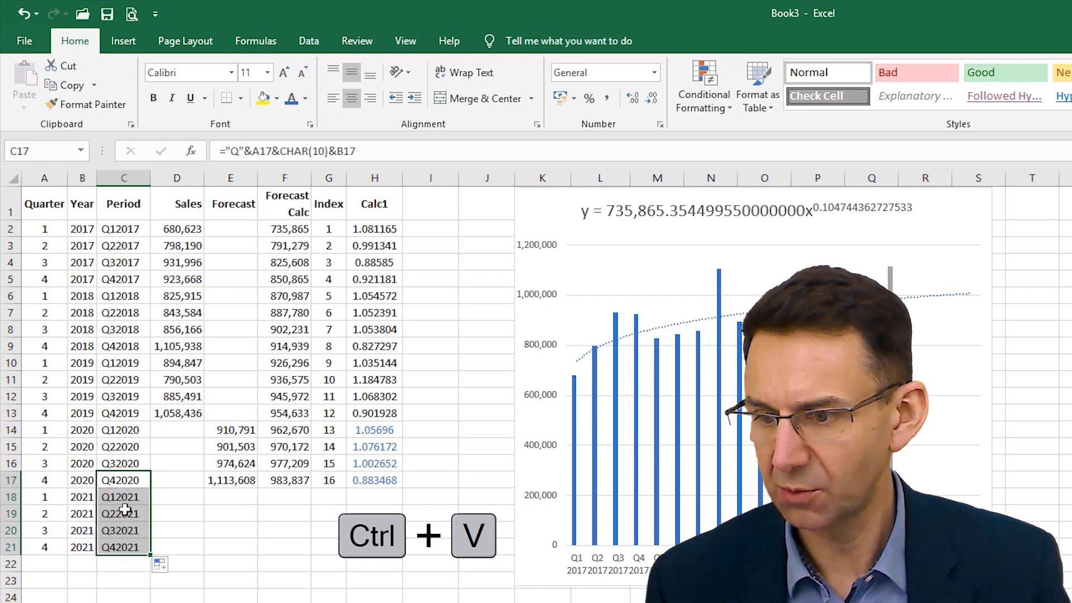
- Fill the Forecast, Forecast Calc, Index and Calc1 formulas from E17:H17 down through row 21
click(239, 482)
drag(240, 482, 389, 556)
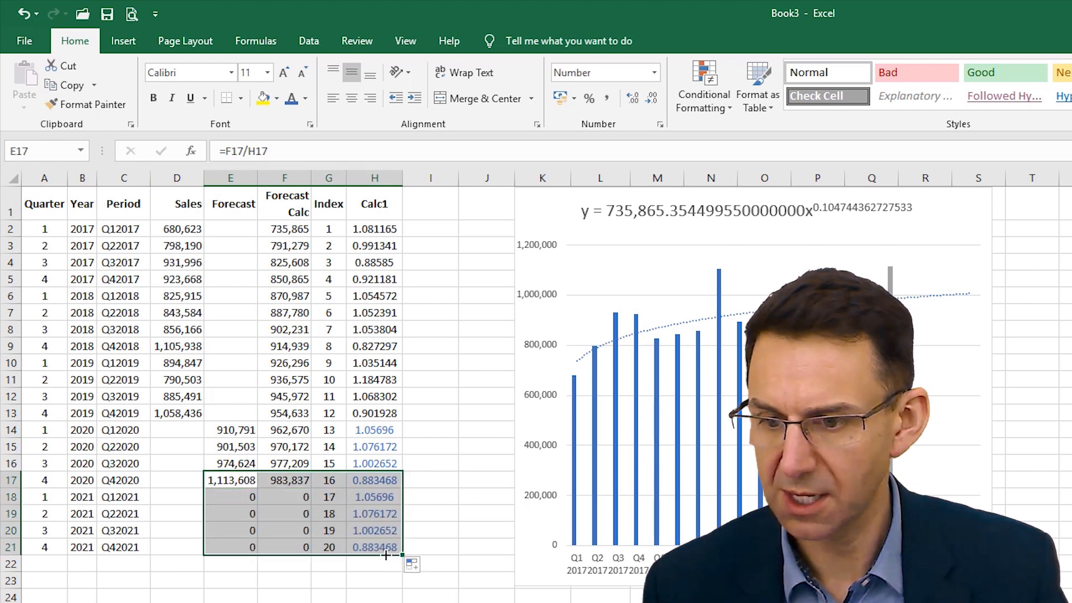
click(304, 479)
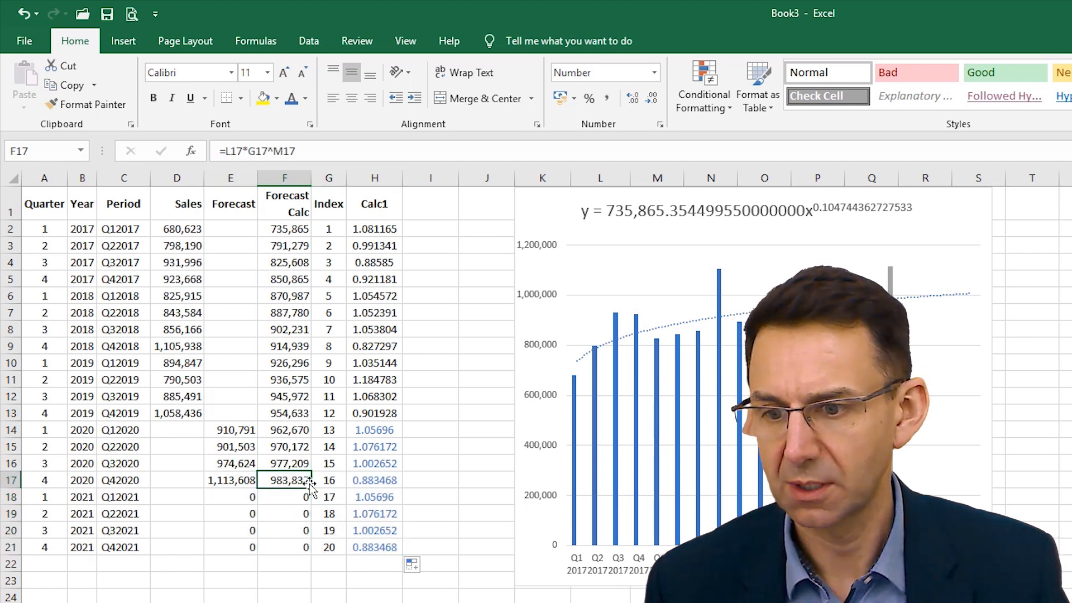
double_click(313, 488)
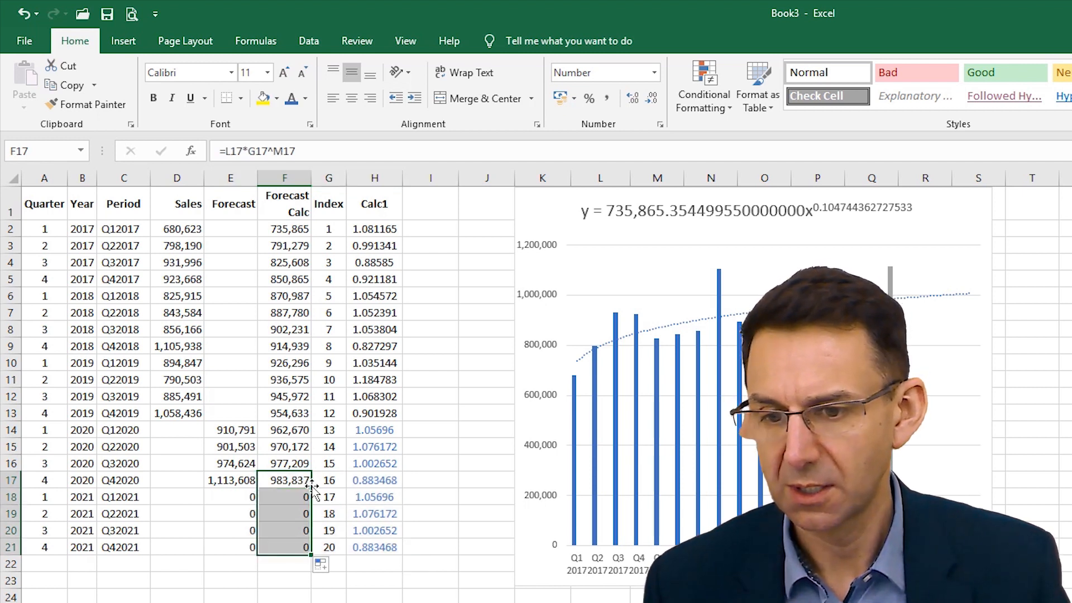
- Move the chart off the helper columns, fill Multiple and Power from L17:M17 down to row 21, and bring the chart back beside the table
click(472, 504)
drag(564, 229, 564, 601)
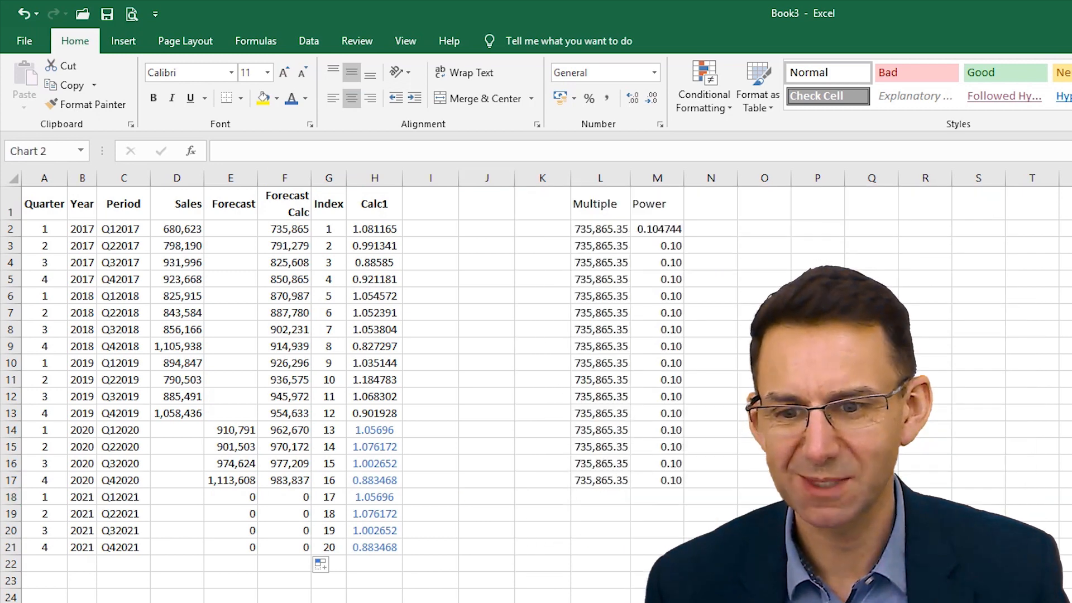
drag(586, 483, 682, 550)
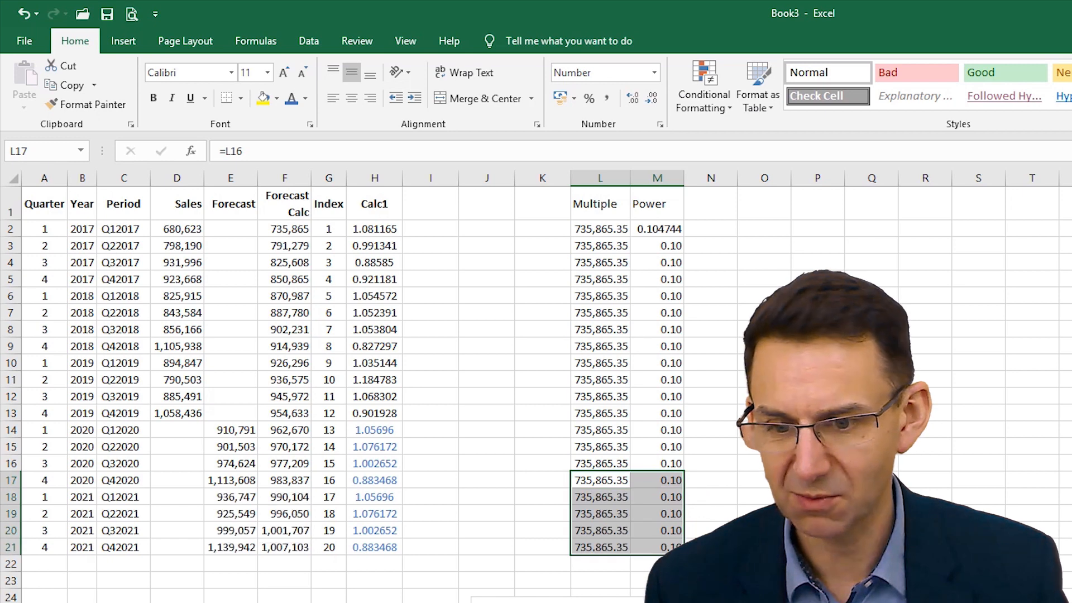
drag(498, 601, 483, 234)
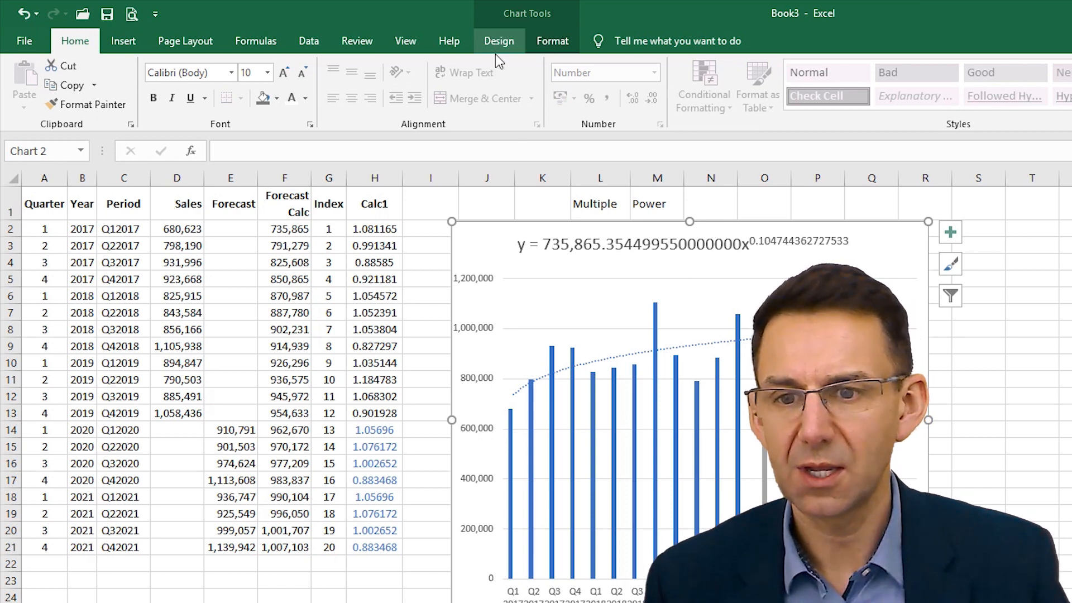
- Change the embedded chart's data range to C1:E21 so it covers Period, Sales and Forecast through Q4 2021
click(600, 317)
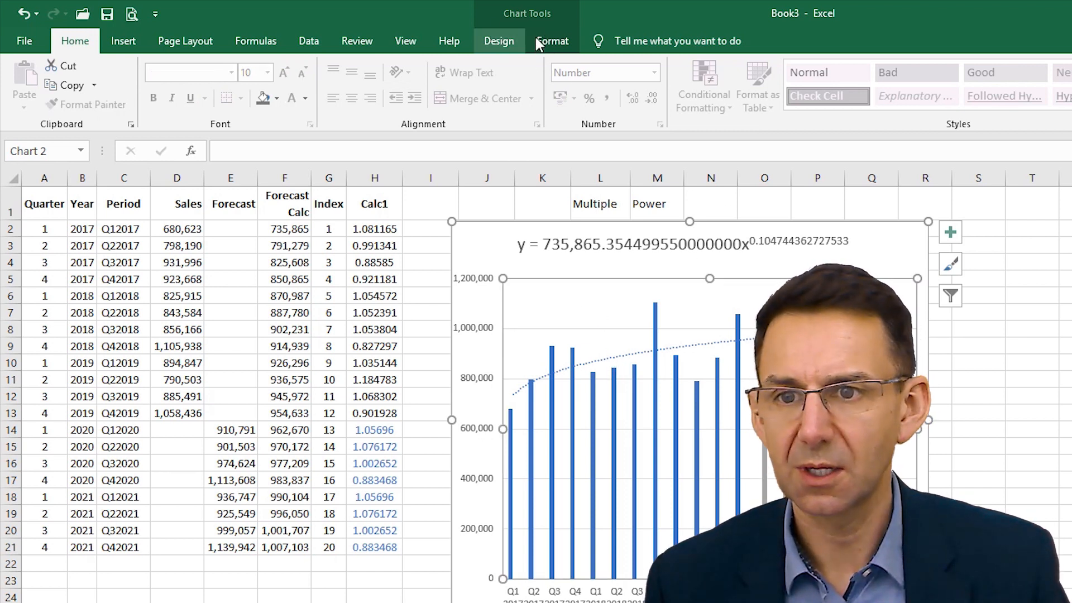
click(552, 41)
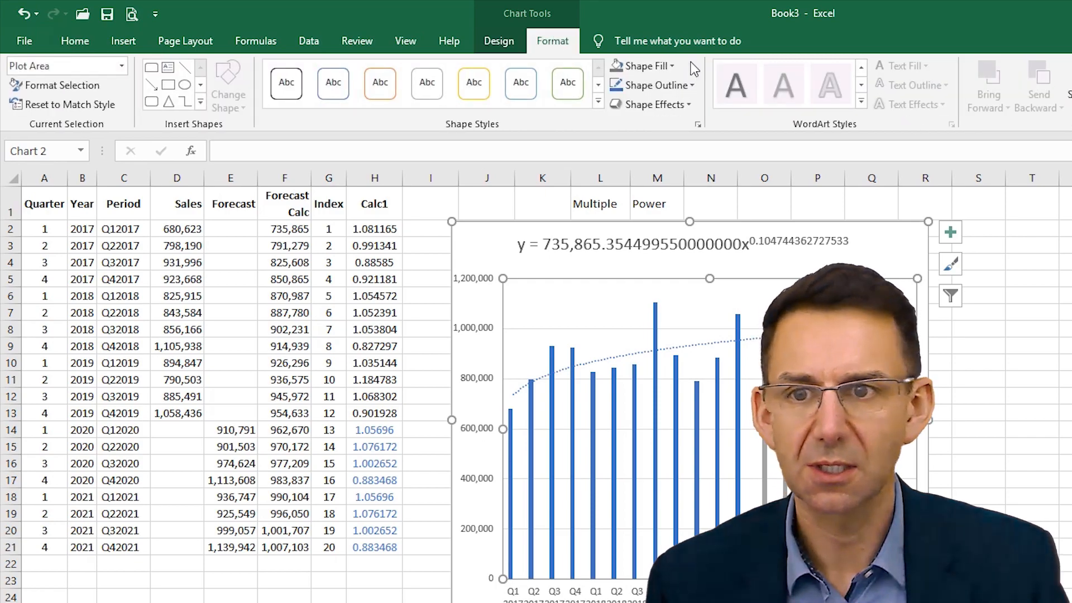
click(487, 45)
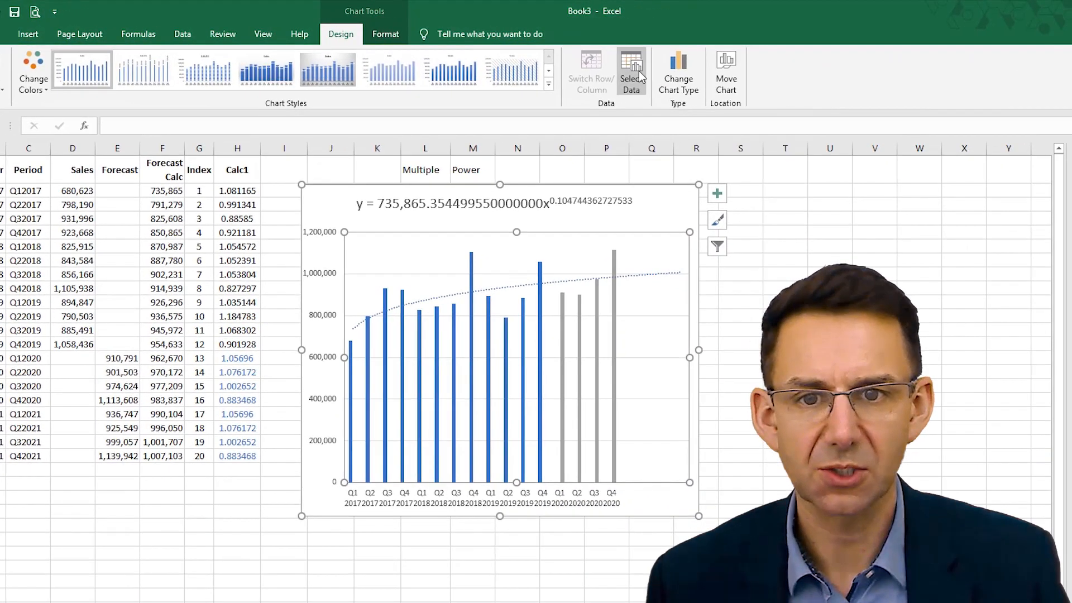
click(639, 72)
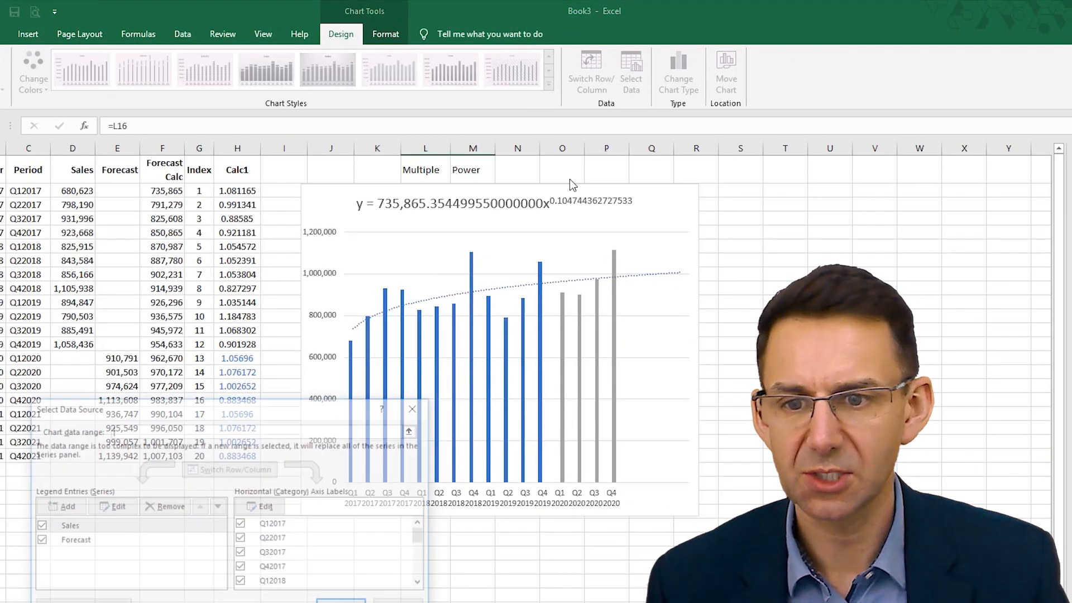
drag(290, 412, 639, 294)
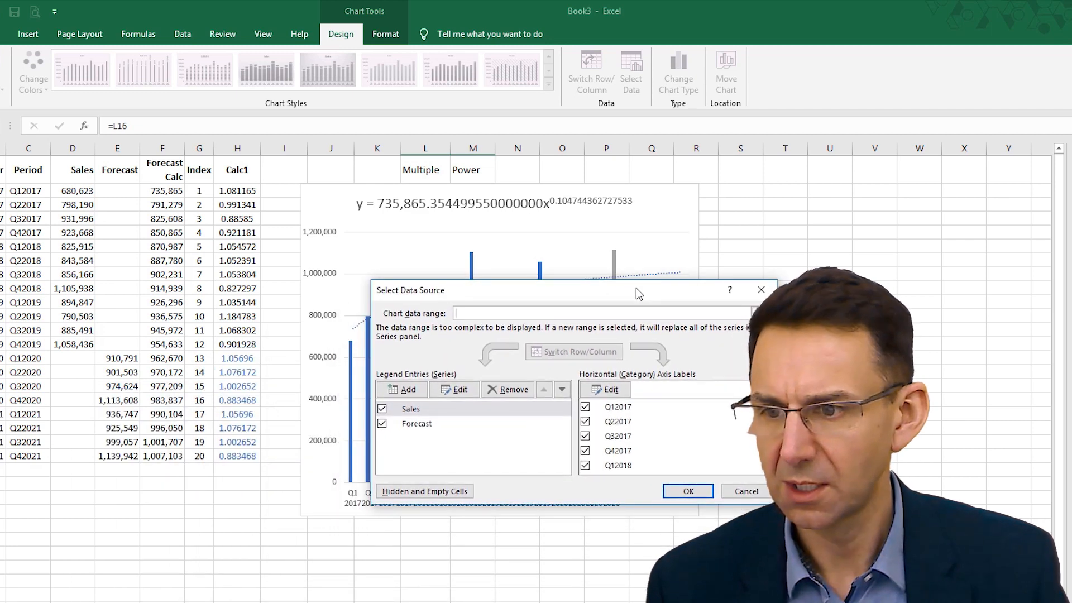
click(526, 314)
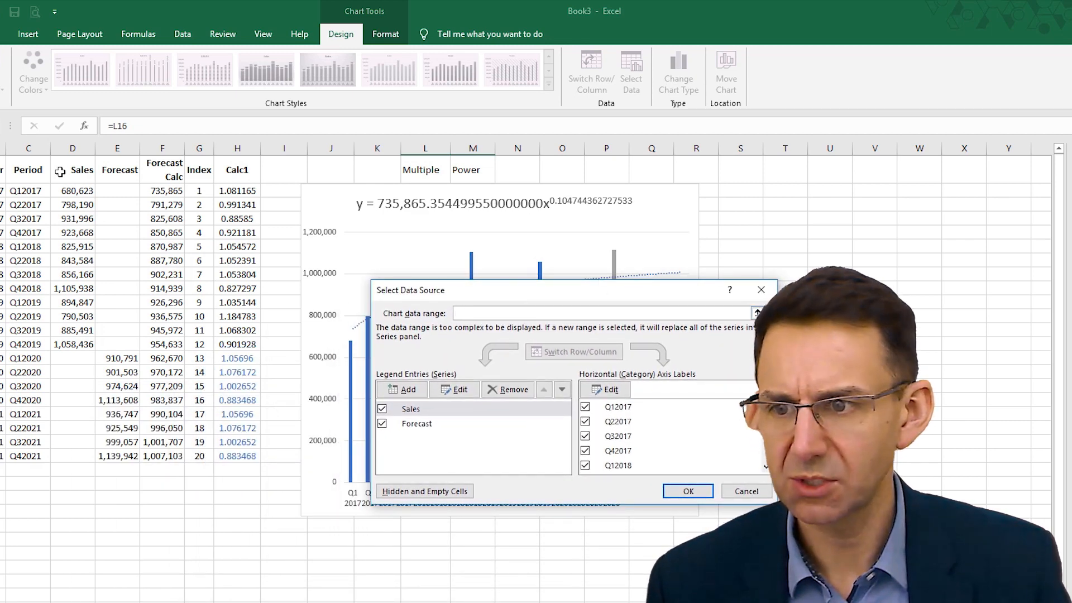
drag(60, 171, 163, 455)
drag(25, 169, 112, 456)
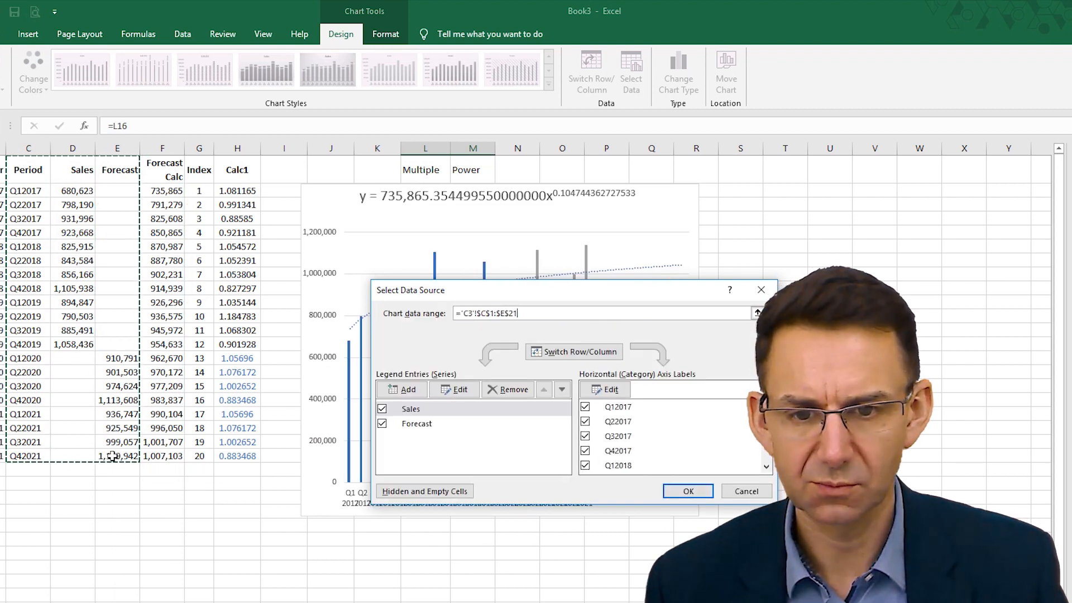
click(688, 492)
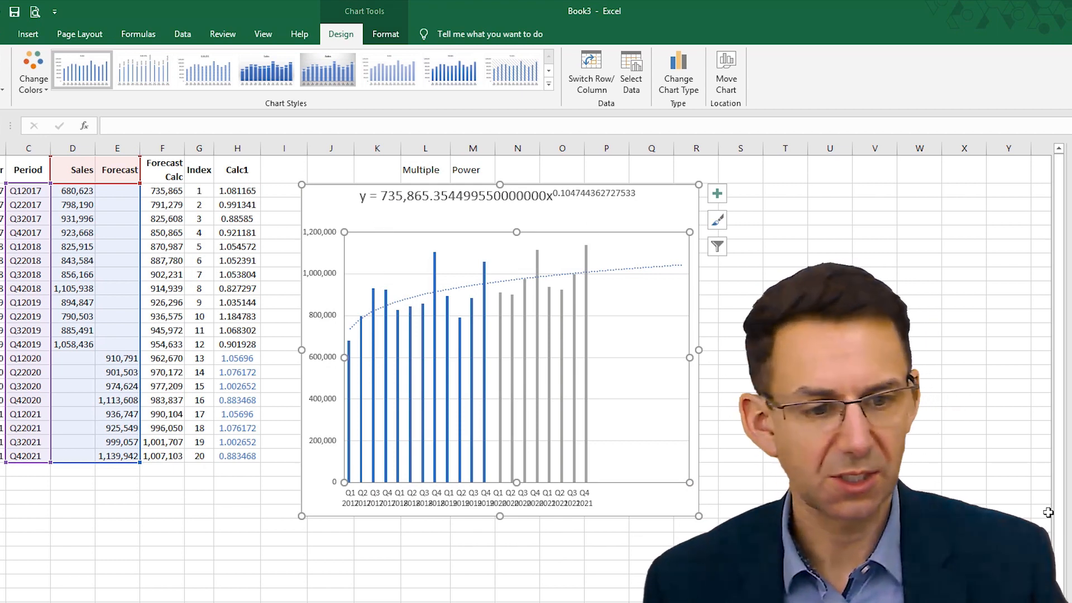
- Delete the trendline from the embedded chart and widen the chart so the period labels have more room
click(628, 270)
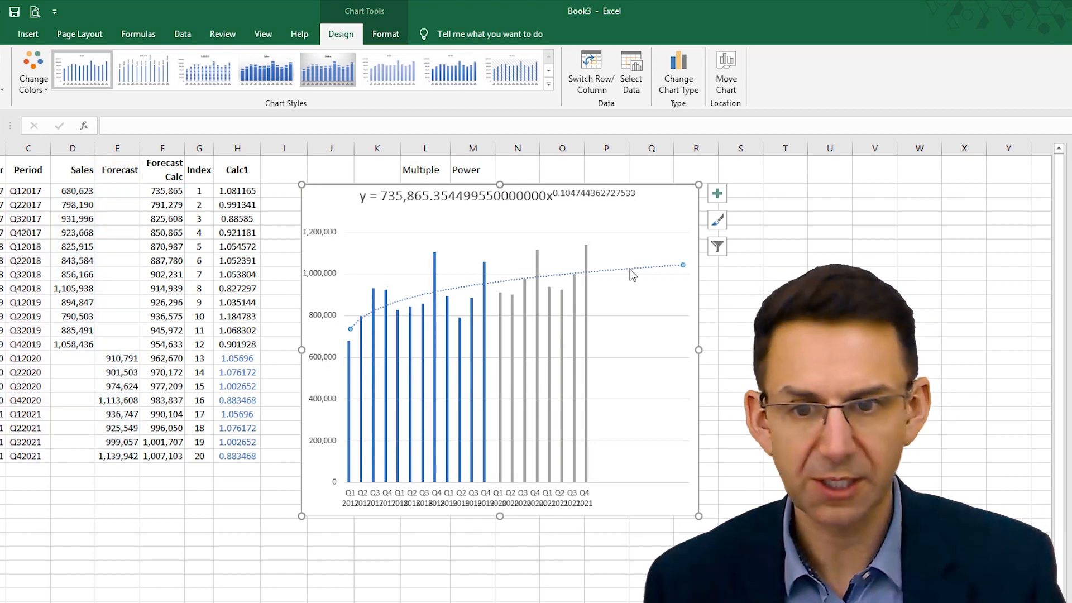
key(Delete)
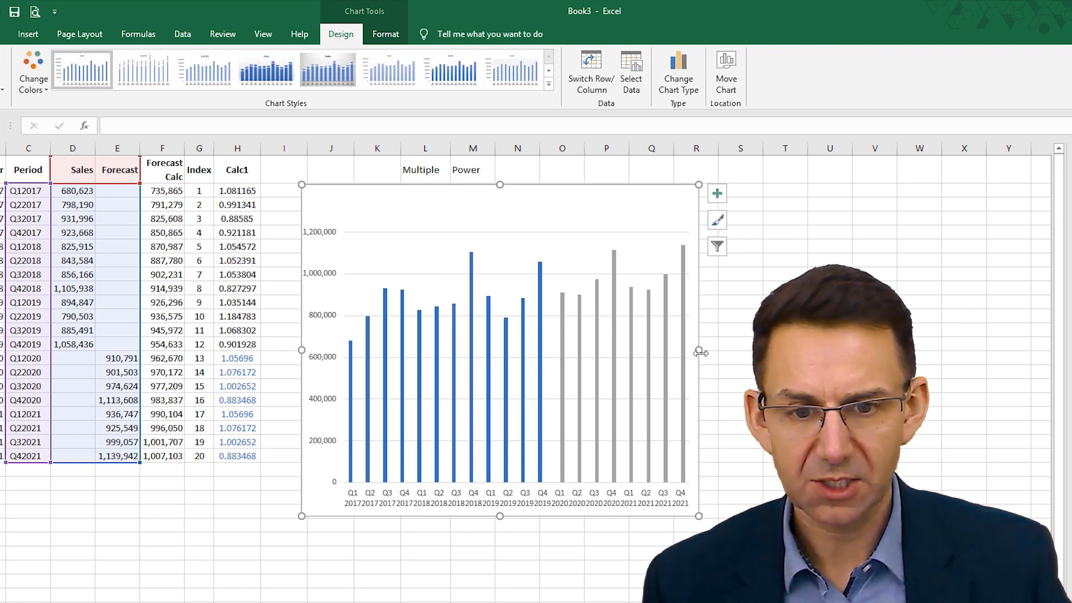
drag(699, 352, 759, 351)
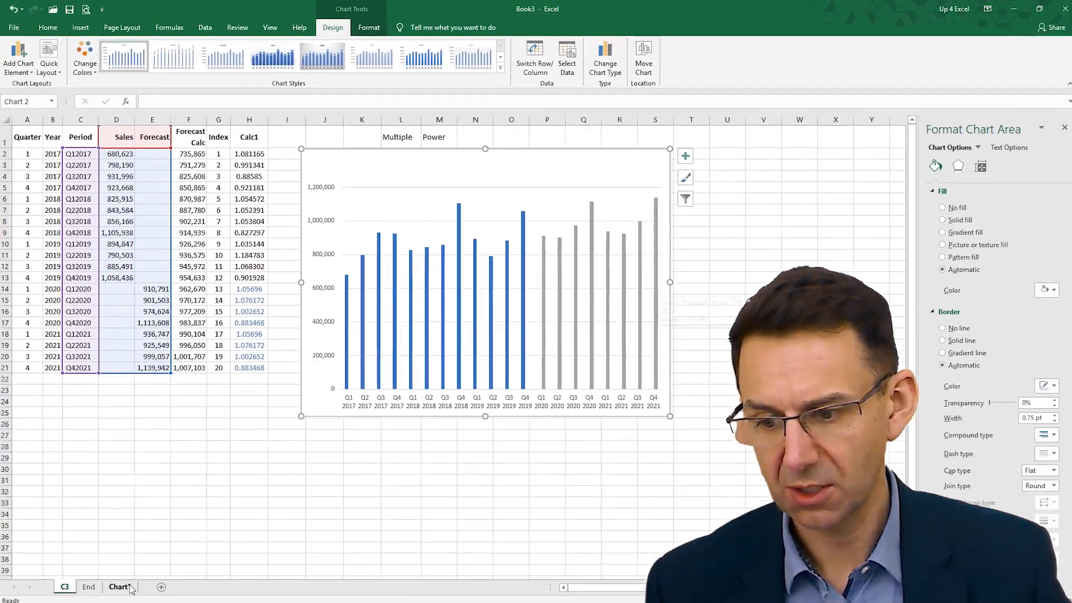
- Switch to the Chart1 sheet with the Historical Sales with 2019 Forecast chart
click(130, 588)
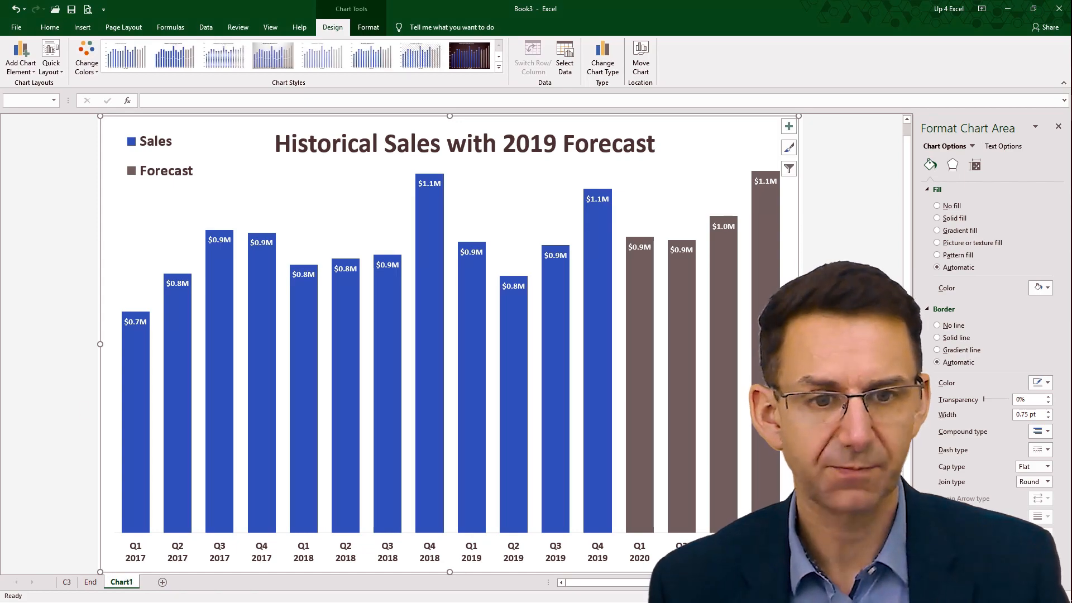